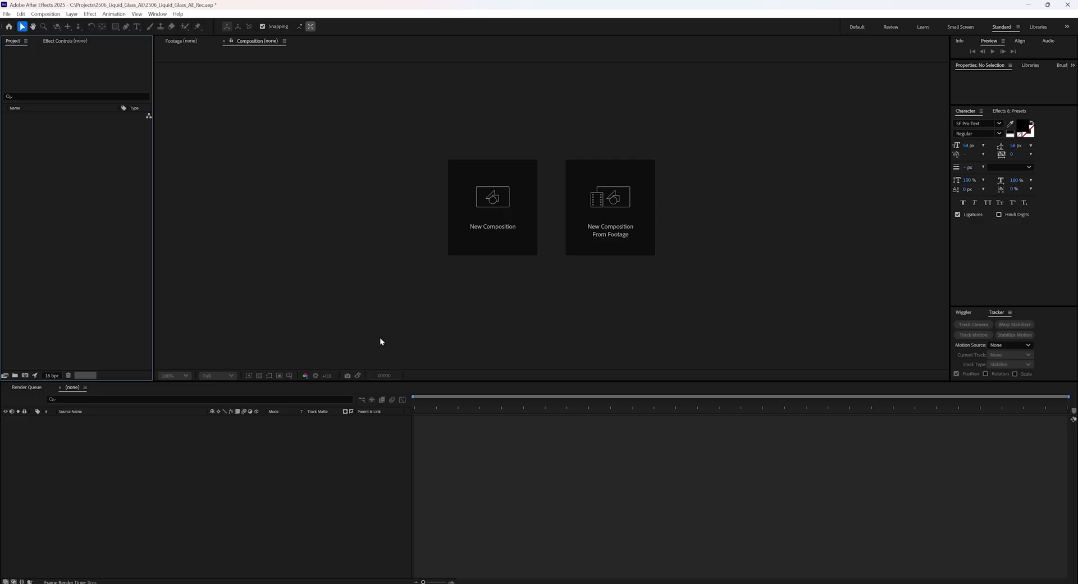
Step: Create a composition named Main Comp using the UHD (4K) 3840x2160 25 fps preset
{"action": "left_click", "coordinate": [56, 14]}
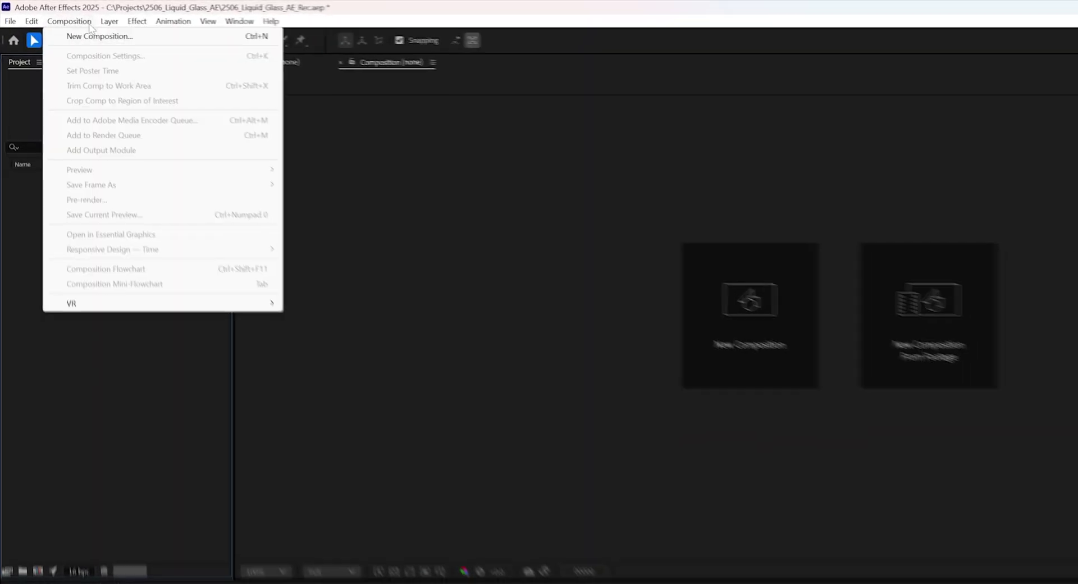
{"action": "left_click", "coordinate": [100, 36]}
{"action": "left_click", "coordinate": [533, 212]}
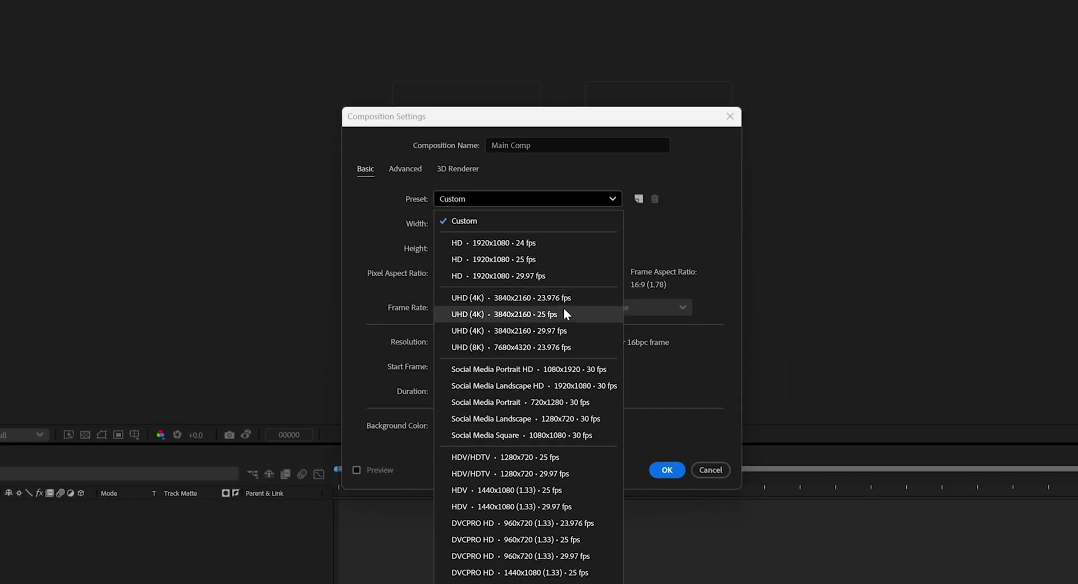
{"action": "left_click", "coordinate": [526, 314]}
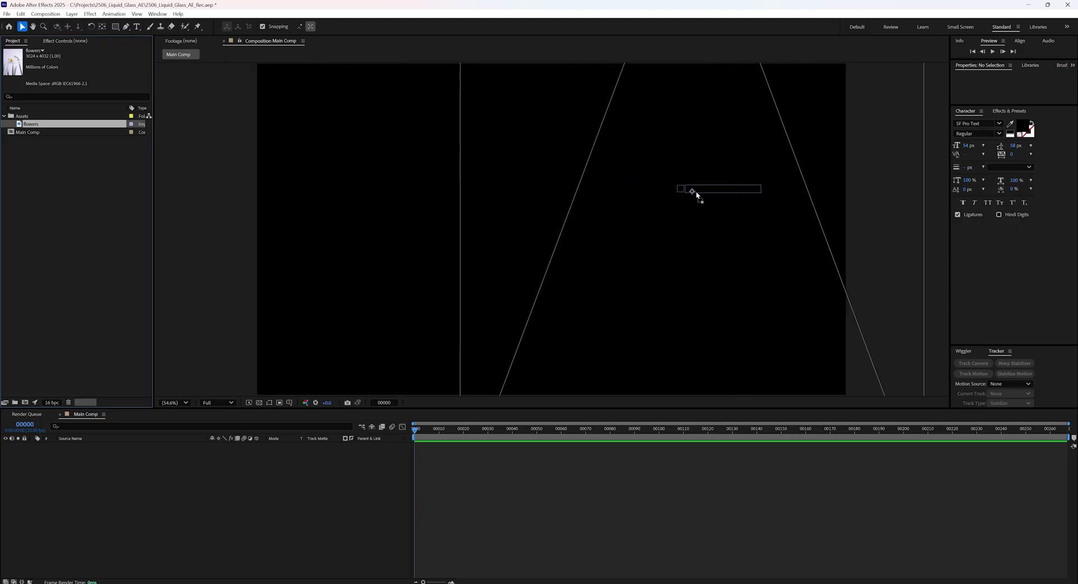
Step: Place the flowers image in Main Comp scaled down, and adjust the leading of the paragraph text
{"action": "left_click_drag", "start_coordinate": [672, 193], "coordinate": [665, 205]}
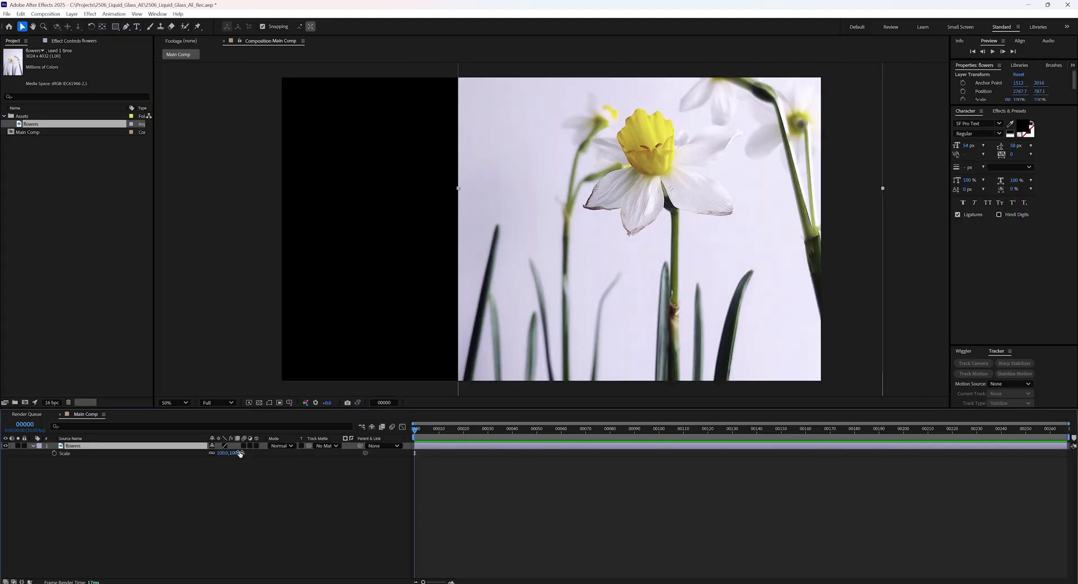
{"action": "left_click_drag", "start_coordinate": [239, 454], "coordinate": [228, 454]}
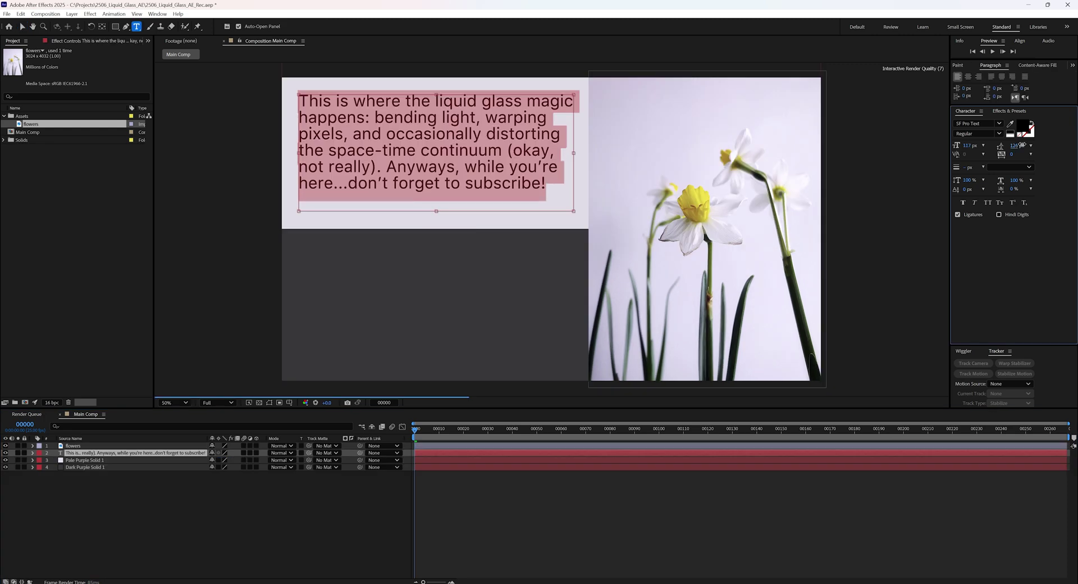
{"action": "left_click_drag", "start_coordinate": [1023, 145], "coordinate": [1024, 145]}
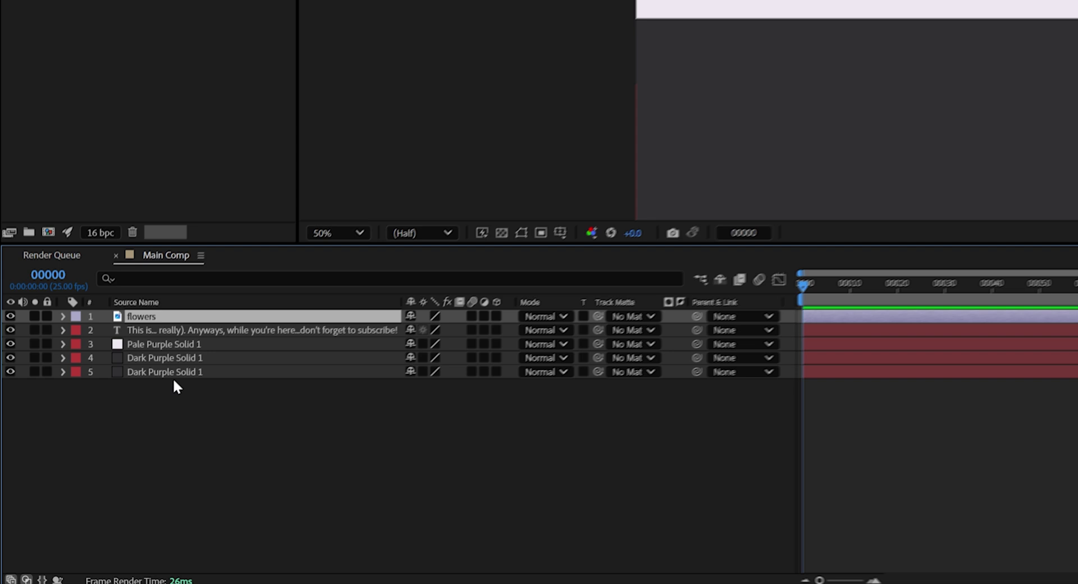
Step: Pre-compose all the layers of Main Comp into a new composition named Background
{"action": "left_click", "coordinate": [179, 368], "text": "shift"}
{"action": "left_click", "coordinate": [76, 13]}
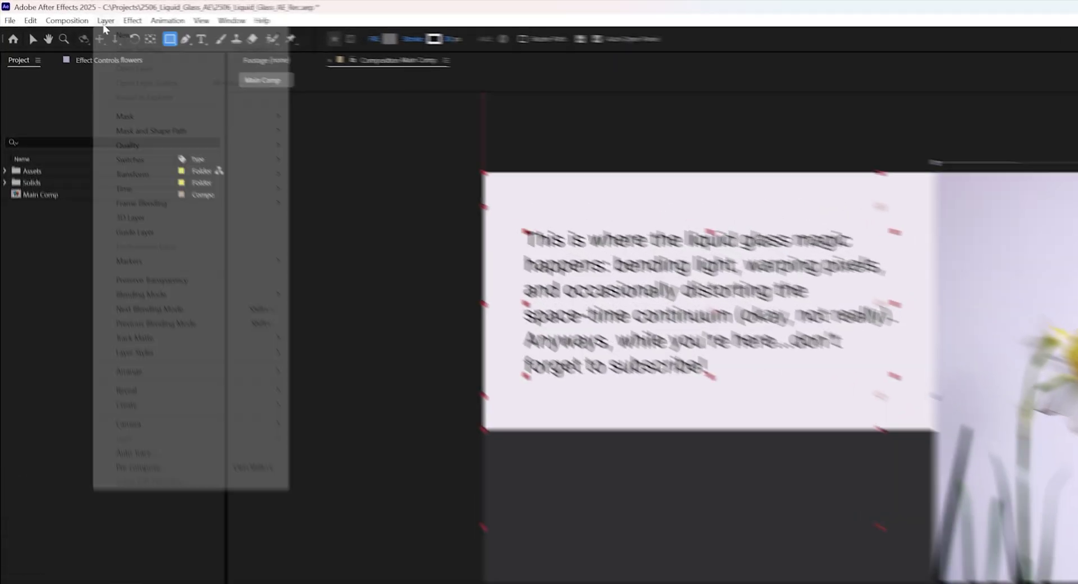
{"action": "left_click", "coordinate": [112, 509]}
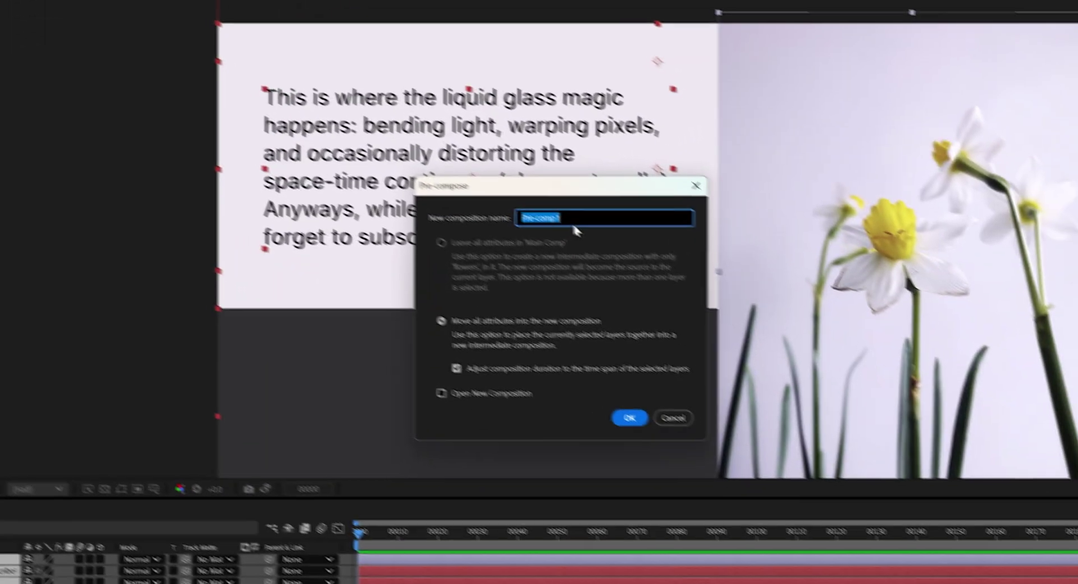
{"action": "type", "text": "Background"}
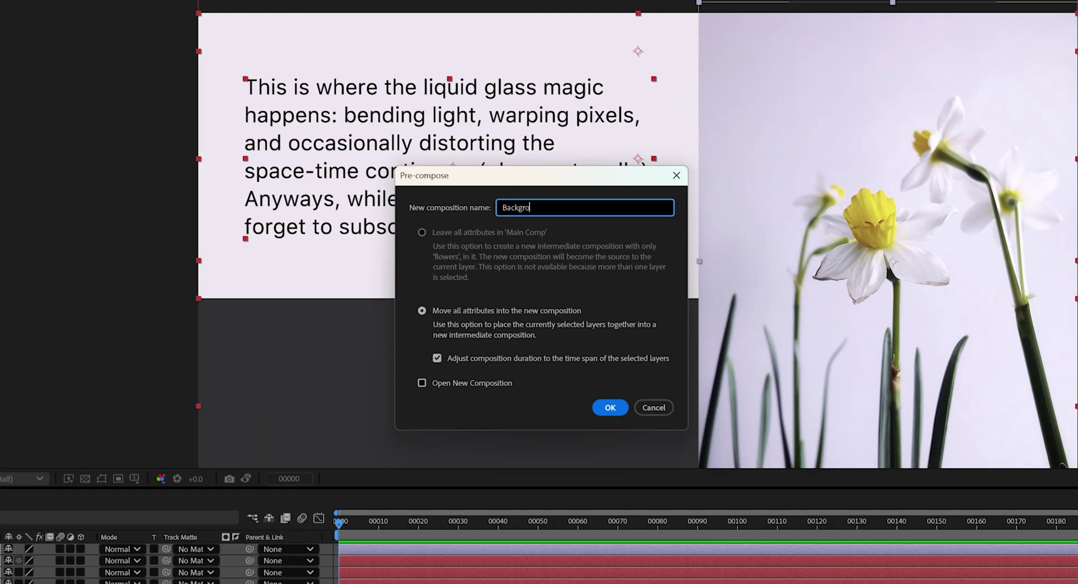
{"action": "key", "text": "Return"}
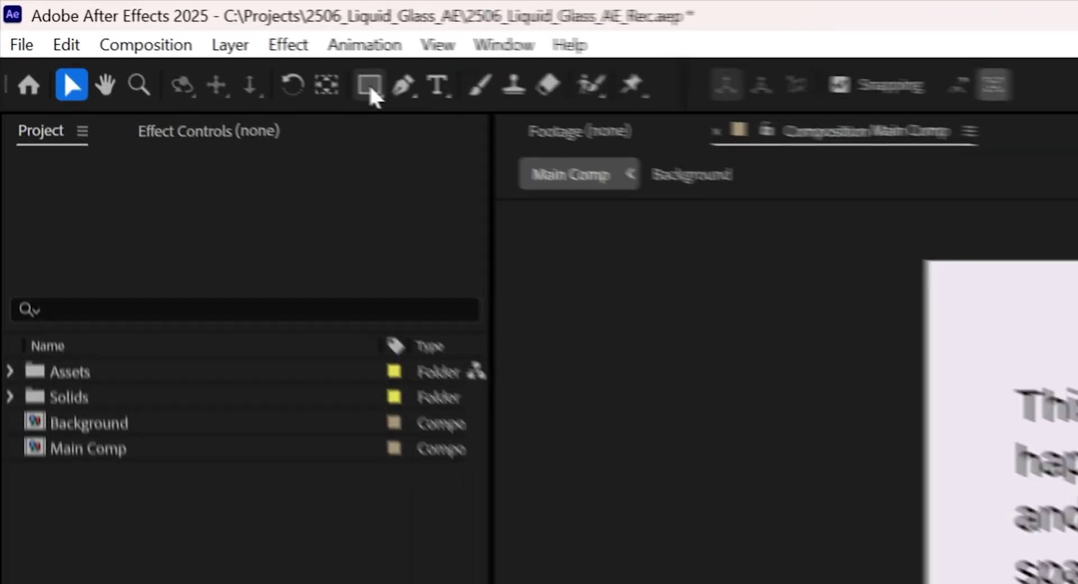
Step: Create a rounded rectangle shape layer that fills the whole Main Comp frame
{"action": "left_click", "coordinate": [368, 86]}
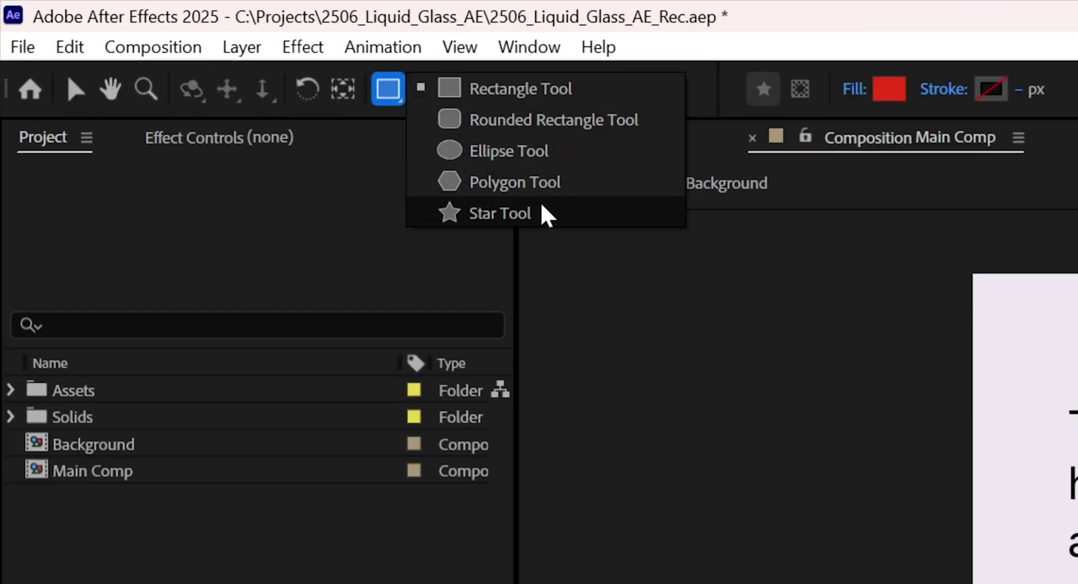
{"action": "left_click", "coordinate": [531, 121]}
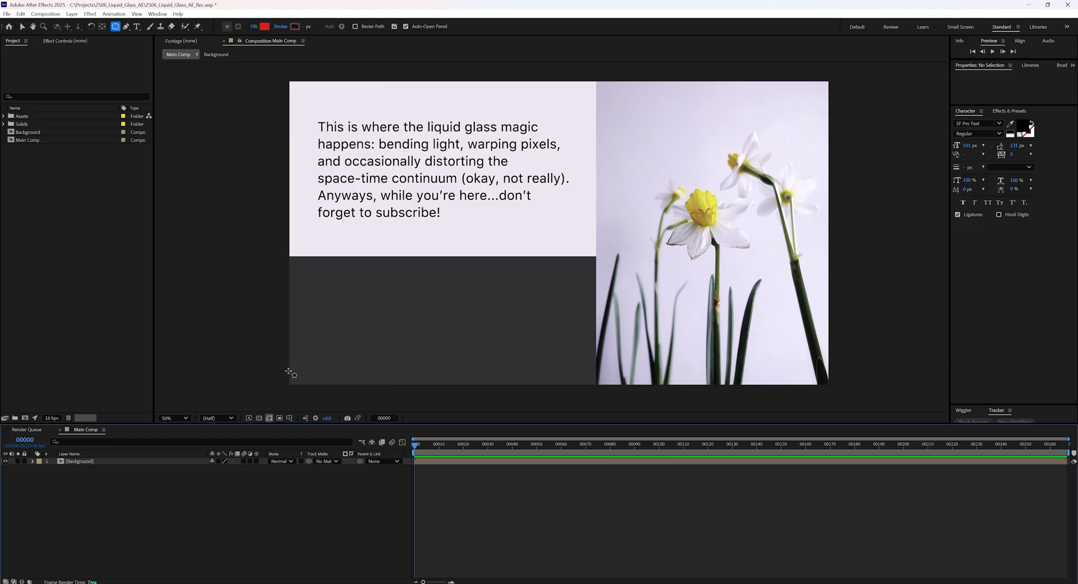
{"action": "mouse_move", "coordinate": [384, 296]}
{"action": "left_mouse_down"}
{"action": "mouse_move", "coordinate": [539, 322]}
{"action": "mouse_move", "coordinate": [530, 279]}
{"action": "left_mouse_up"}
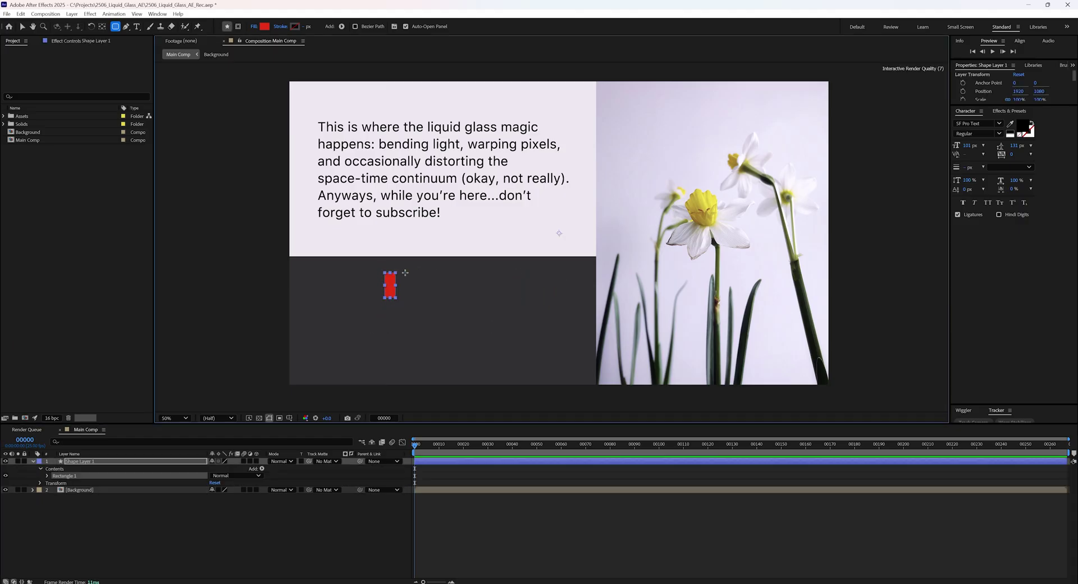
{"action": "left_click_drag", "start_coordinate": [646, 277], "coordinate": [608, 255]}
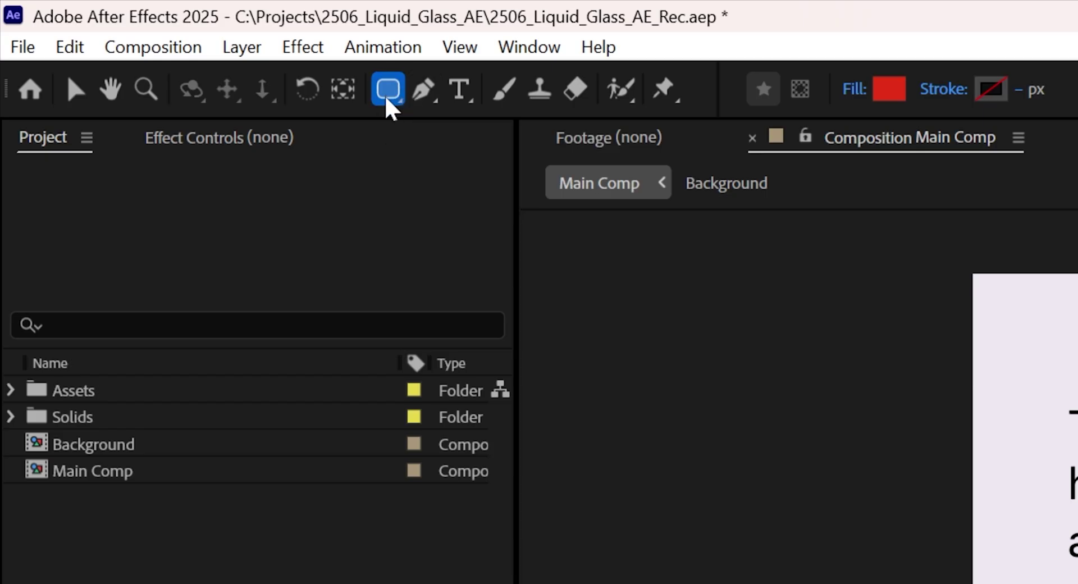
{"action": "double_click", "coordinate": [386, 95]}
{"action": "key", "text": "v"}
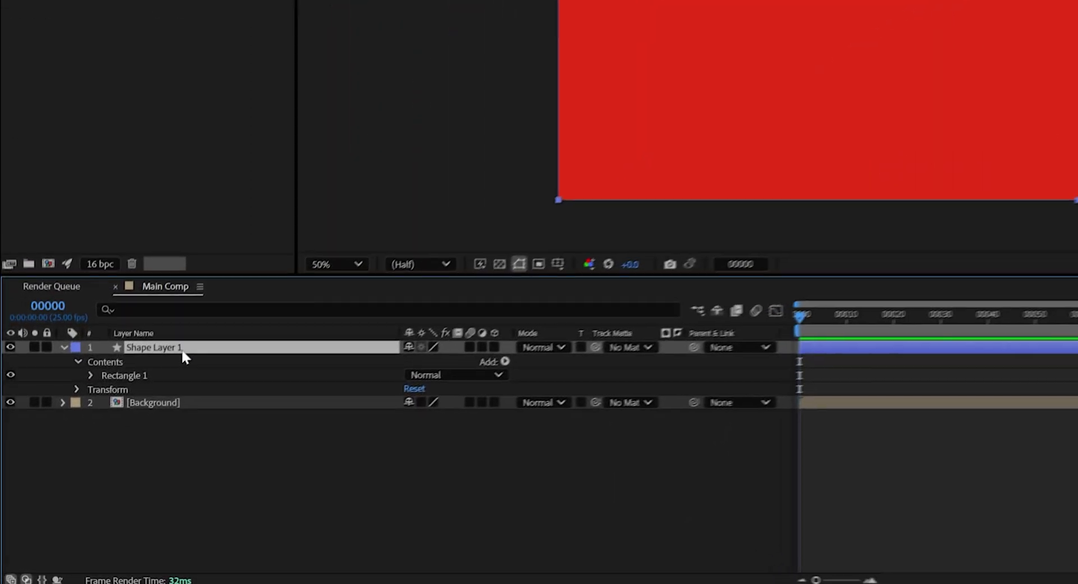
Step: Rename the new shape layer as Main
{"action": "key", "text": "Return"}
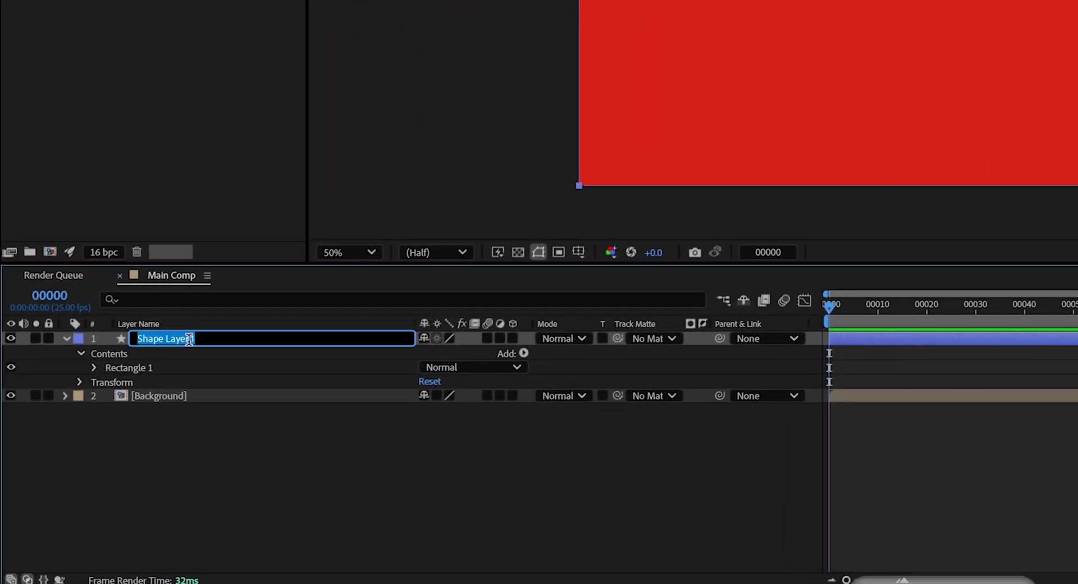
{"action": "type", "text": "Mai"}
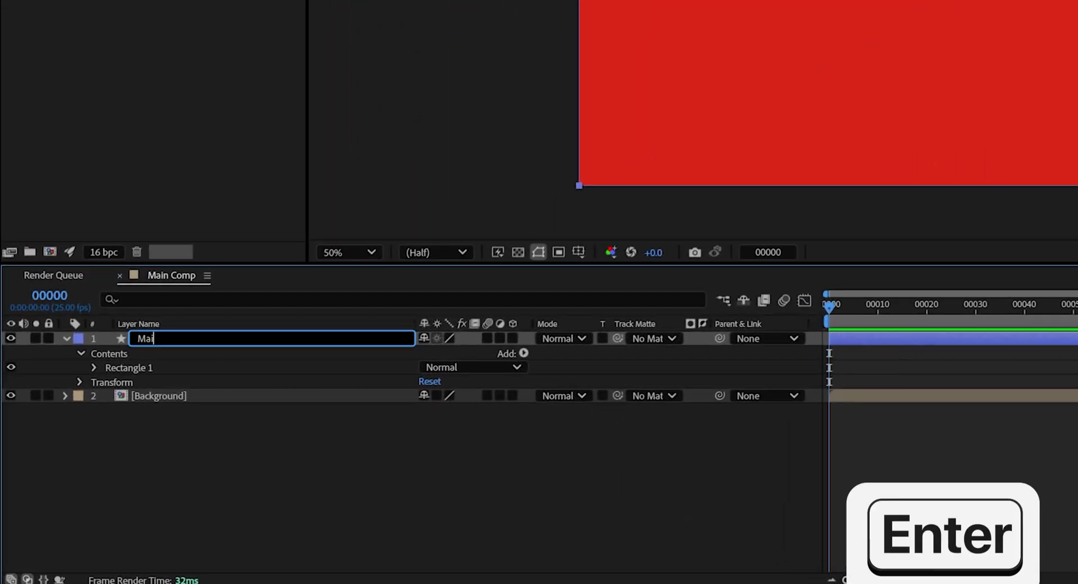
{"action": "type", "text": "n"}
{"action": "key", "text": "Return"}
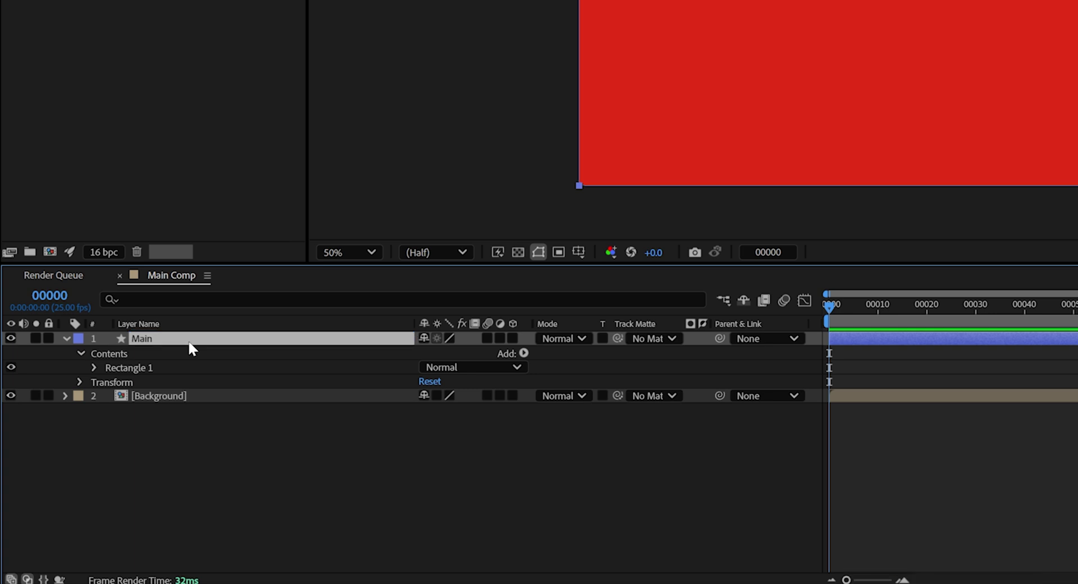
Step: Set the Main layer's rectangle path to a size of 755.0 by 339.9 with unlinked proportions and a roundness of 230
{"action": "left_click", "coordinate": [94, 367]}
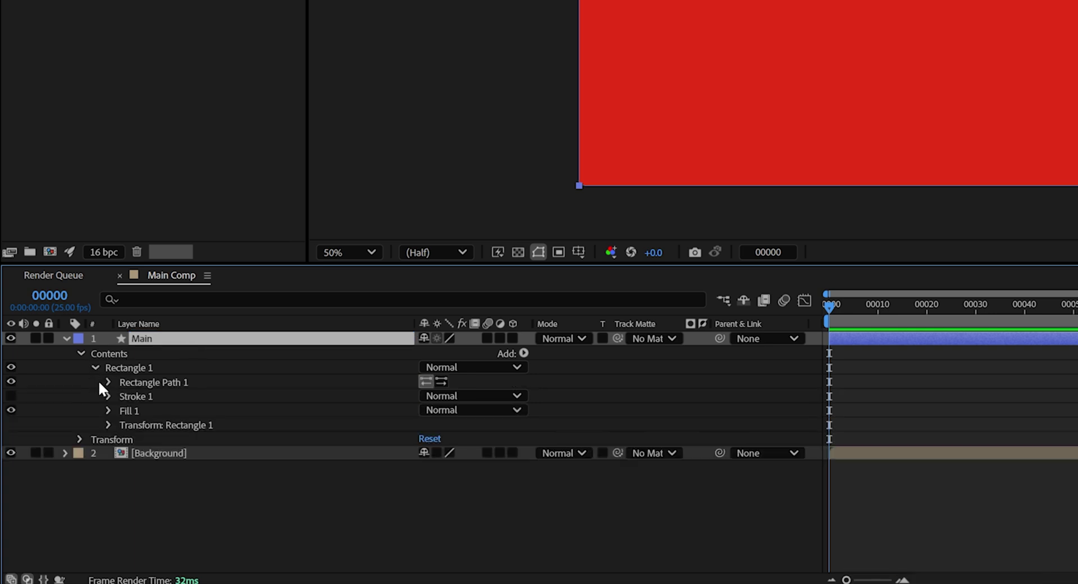
{"action": "left_click", "coordinate": [107, 380]}
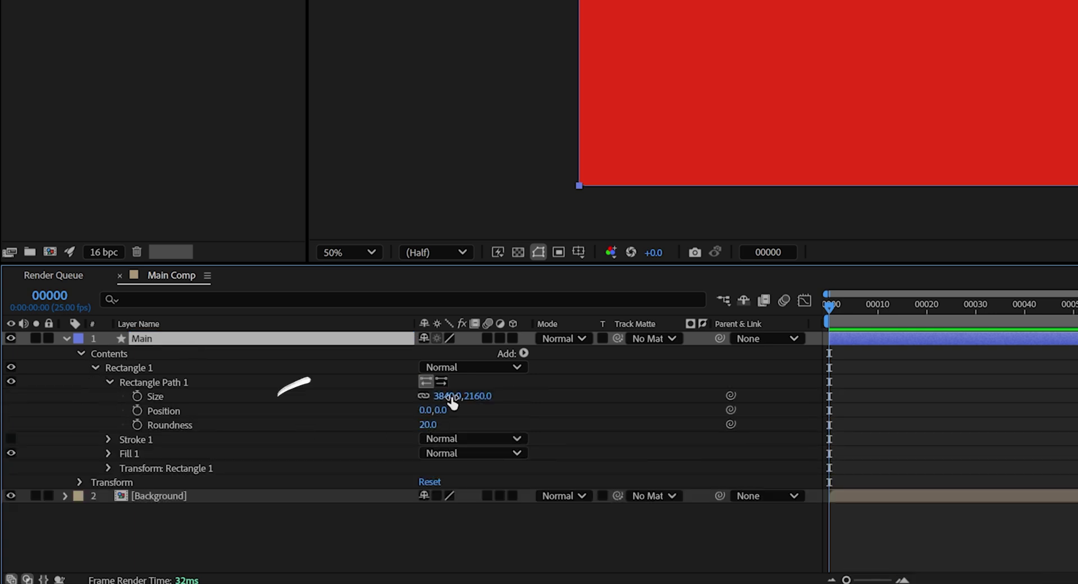
{"action": "left_click_drag", "start_coordinate": [414, 401], "coordinate": [337, 401]}
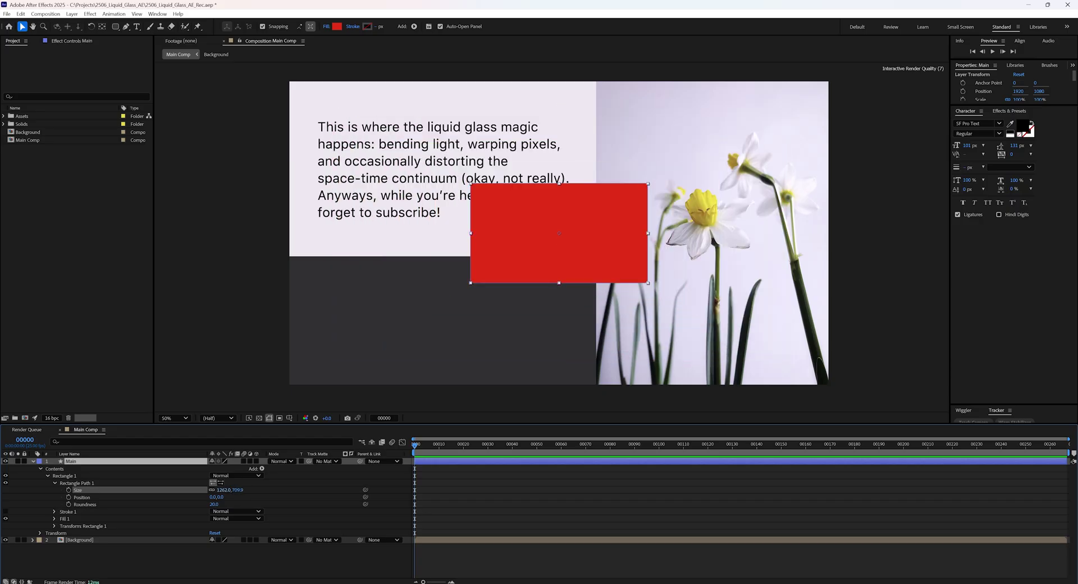
{"action": "left_click_drag", "start_coordinate": [227, 489], "coordinate": [211, 490]}
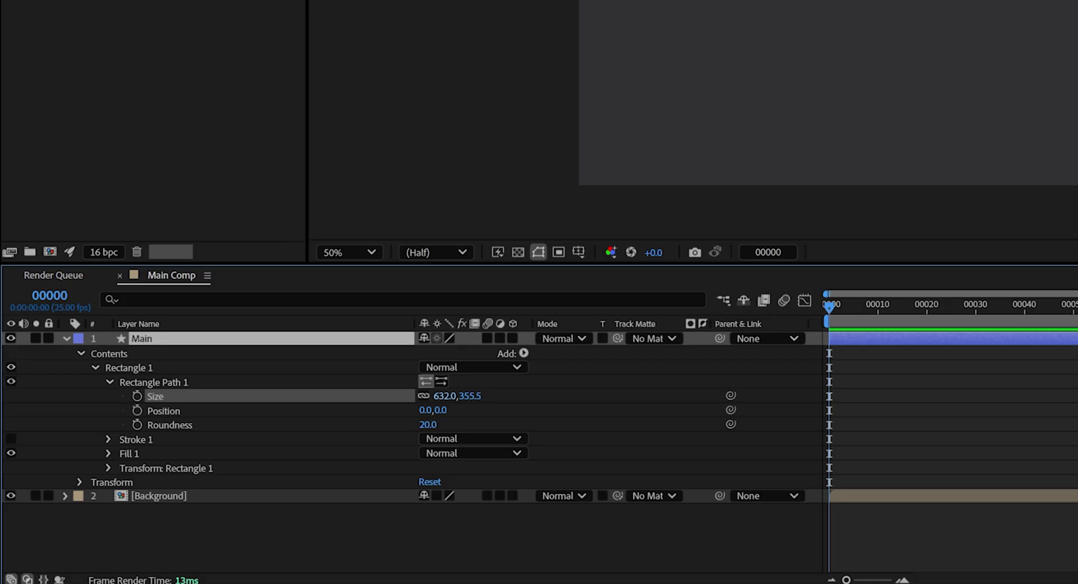
{"action": "left_click_drag", "start_coordinate": [430, 402], "coordinate": [424, 403]}
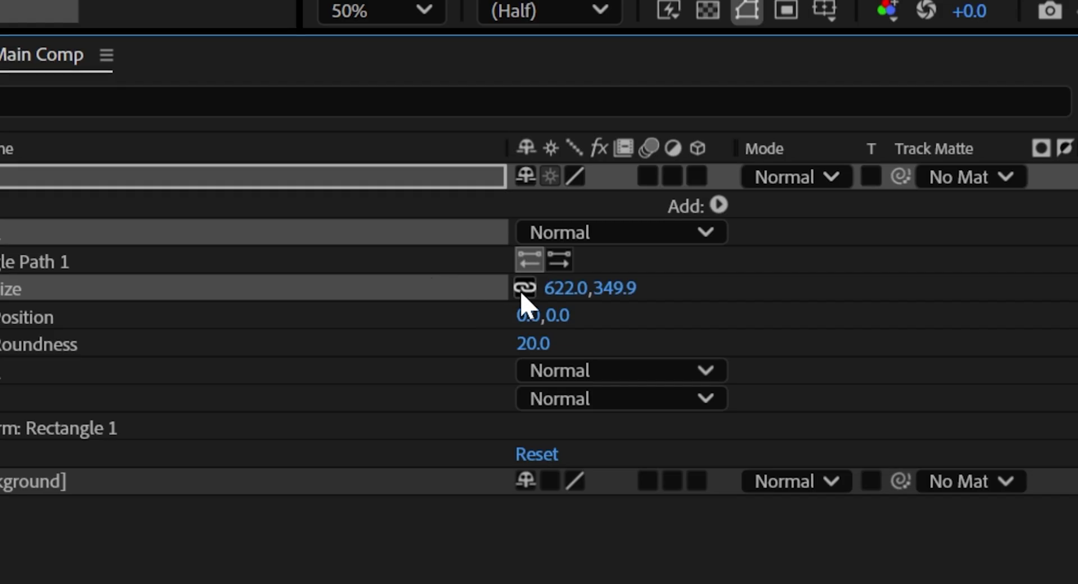
{"action": "left_click_drag", "start_coordinate": [546, 297], "coordinate": [207, 309]}
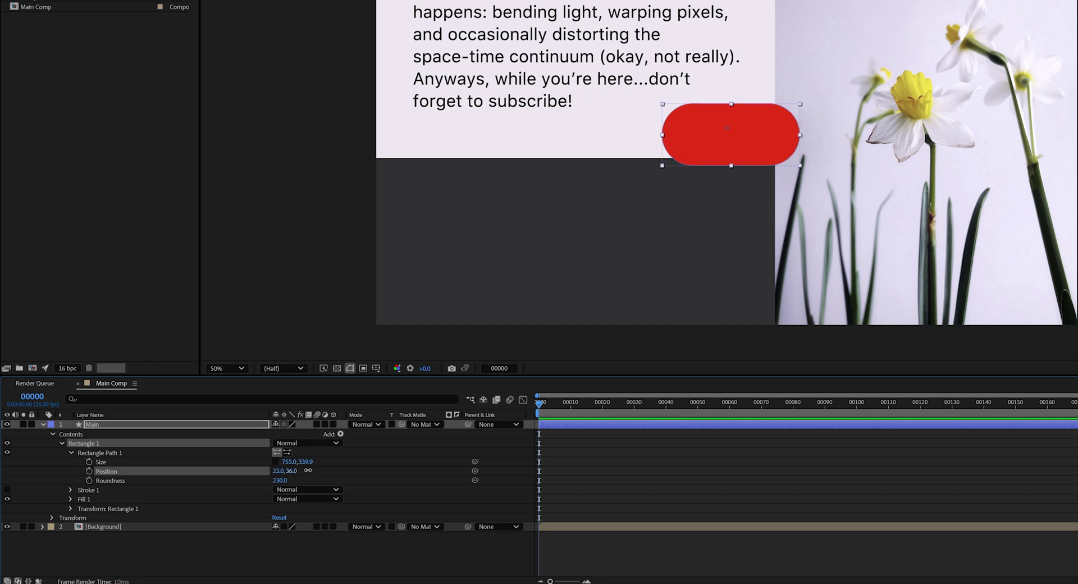
Step: Undo the rectangle path's position changes and open the stroke options of the Main shape
{"action": "key", "text": "ctrl+z"}
{"action": "key", "text": "ctrl+z"}
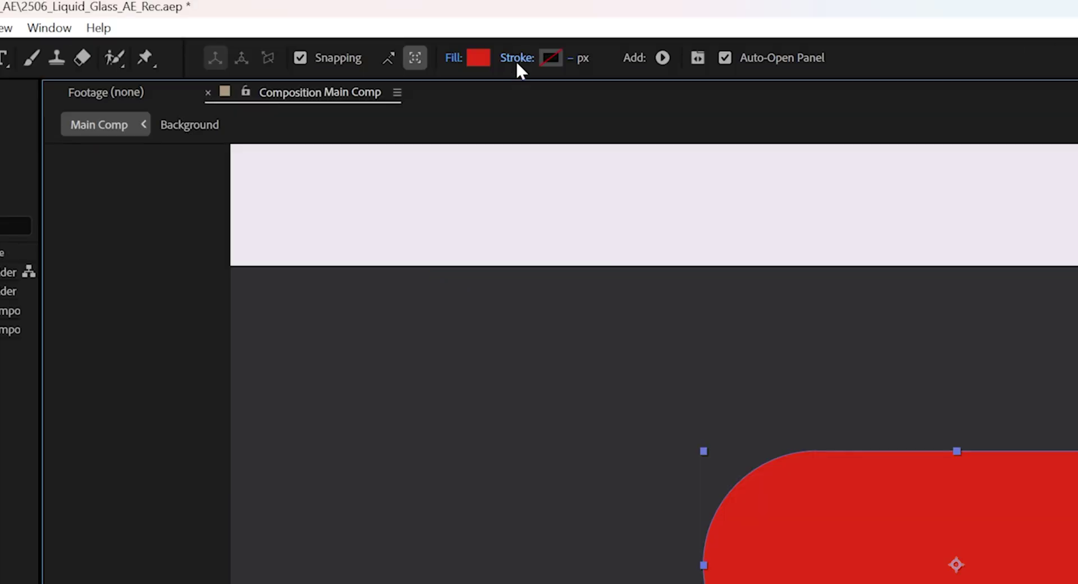
{"action": "left_click", "coordinate": [516, 59]}
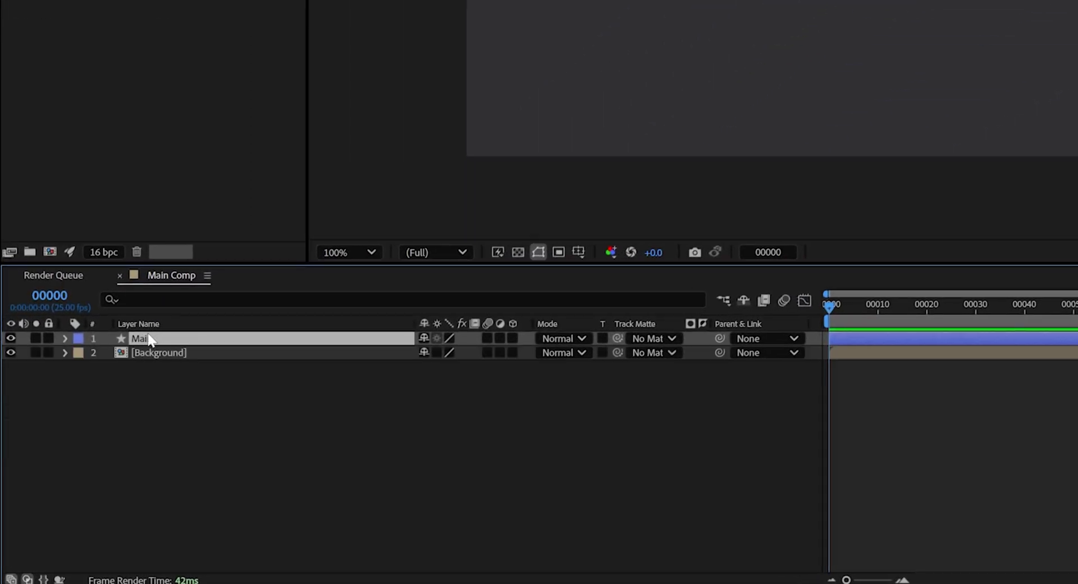
Step: Duplicate the Main layer and rename the copy as Edge shine
{"action": "key", "text": "ctrl+d"}
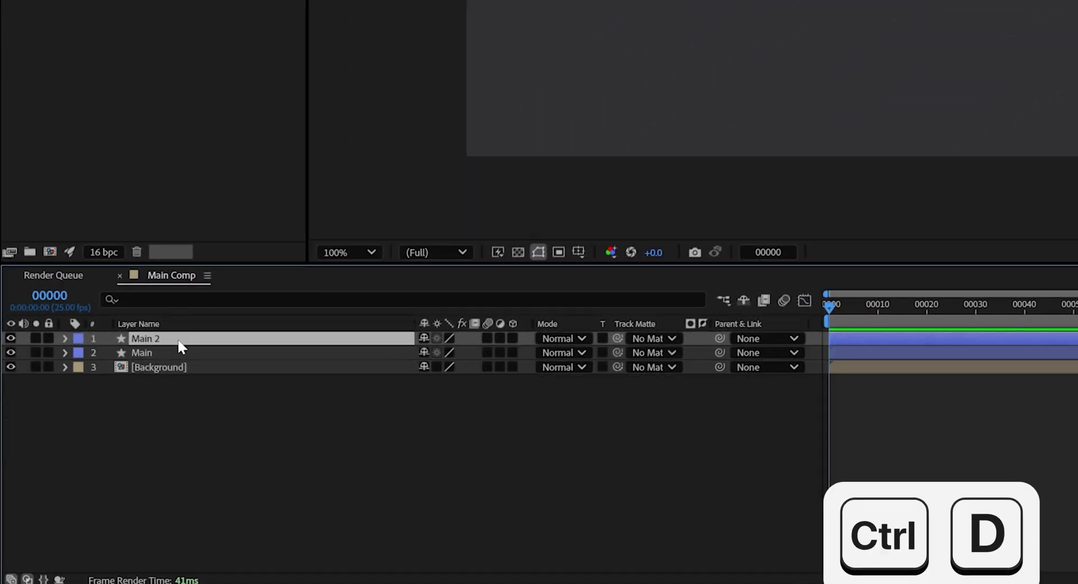
{"action": "key", "text": "Return"}
{"action": "type", "text": "Edge shine"}
{"action": "key", "text": "Return"}
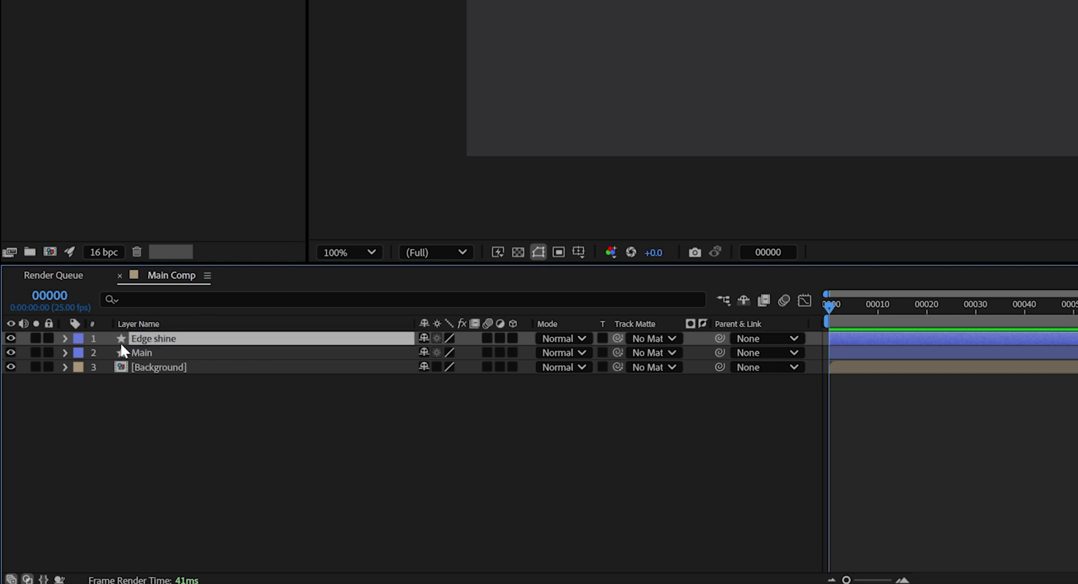
Step: Parent the Edge shine layer to the Main layer and test the link by moving Main in the composition
{"action": "left_click", "coordinate": [757, 339]}
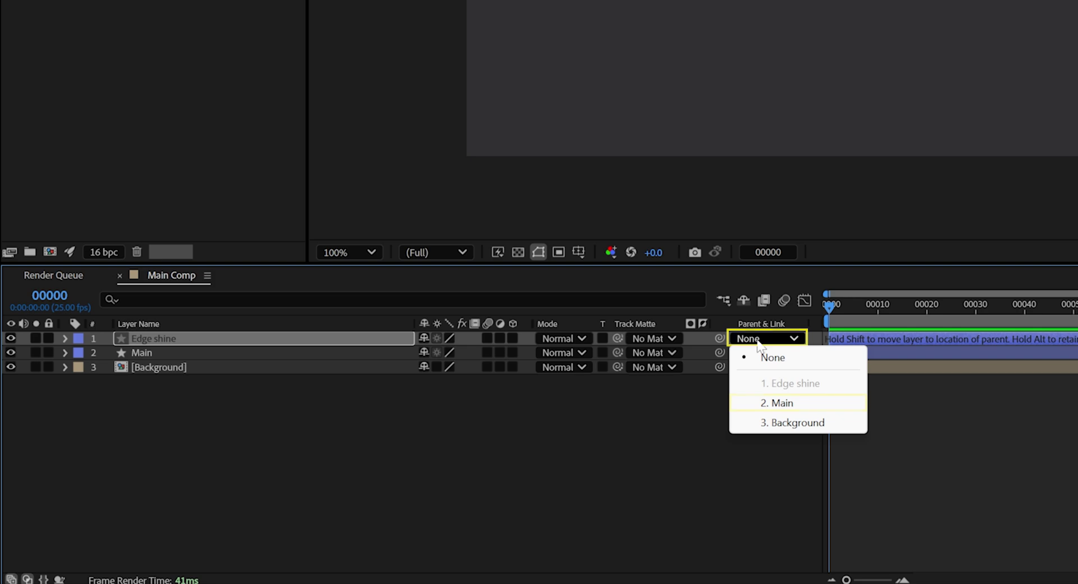
{"action": "left_click", "coordinate": [789, 408]}
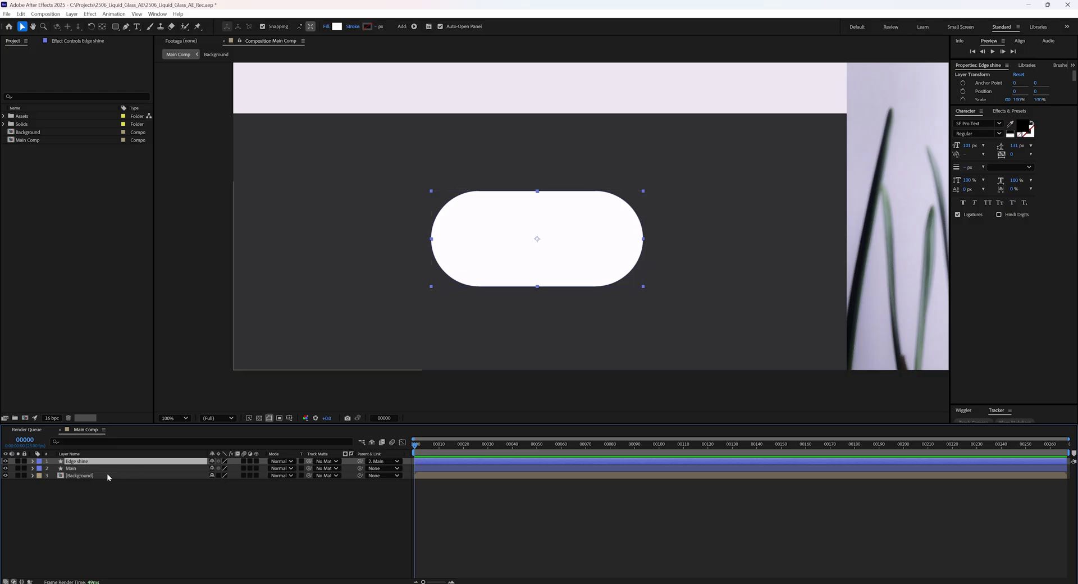
{"action": "left_click", "coordinate": [100, 468]}
{"action": "mouse_move", "coordinate": [598, 244]}
{"action": "left_mouse_down"}
{"action": "mouse_move", "coordinate": [623, 274]}
{"action": "mouse_move", "coordinate": [646, 242]}
{"action": "mouse_move", "coordinate": [601, 238]}
{"action": "mouse_move", "coordinate": [610, 275]}
{"action": "mouse_move", "coordinate": [602, 240]}
{"action": "left_mouse_up"}
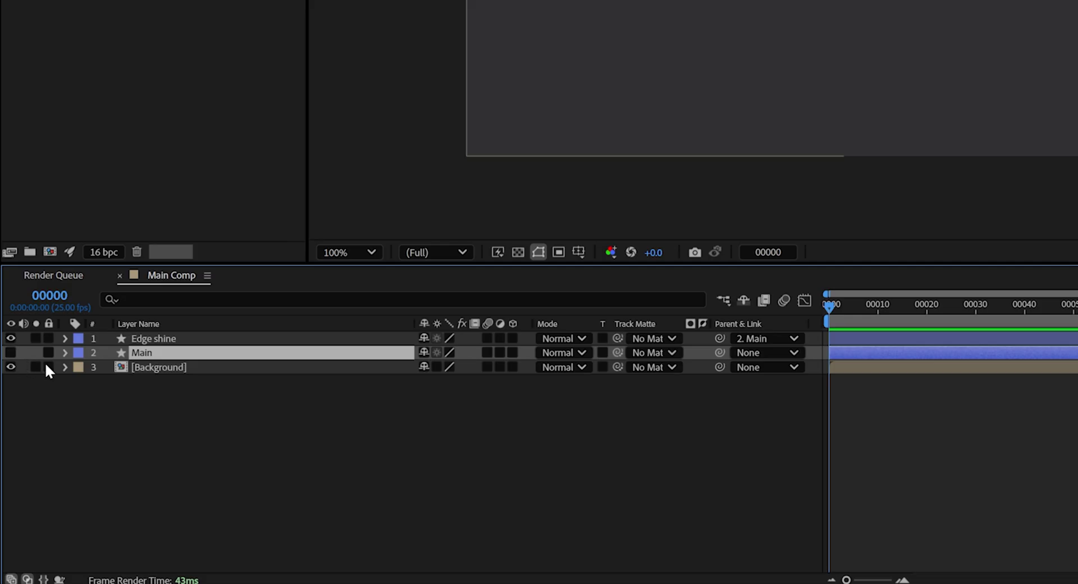
Step: Hide the Main layer and change the fill of the Edge shine shape to black
{"action": "left_click", "coordinate": [170, 338]}
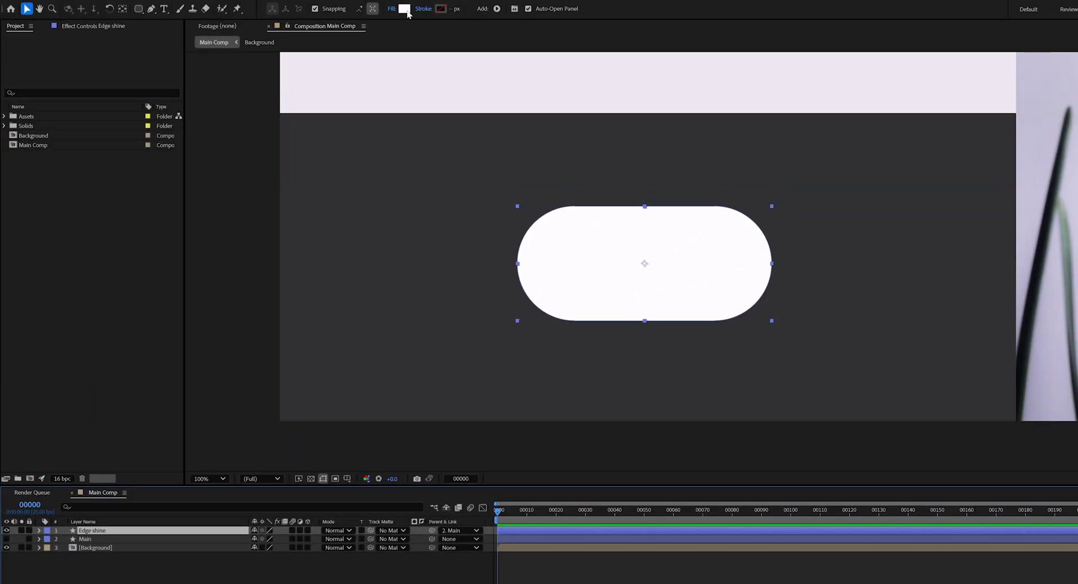
{"action": "left_click", "coordinate": [404, 9]}
{"action": "left_click_drag", "start_coordinate": [539, 331], "coordinate": [504, 428]}
{"action": "left_click", "coordinate": [746, 272]}
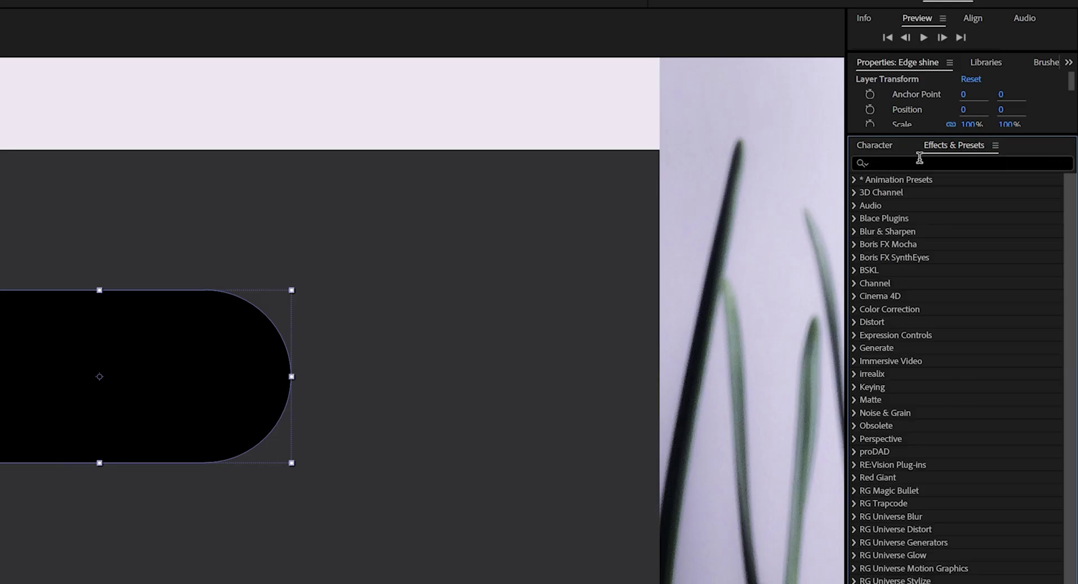
Step: Find the CC Light Sweep effect and apply it to the Edge shine shape
{"action": "type", "text": "cc light"}
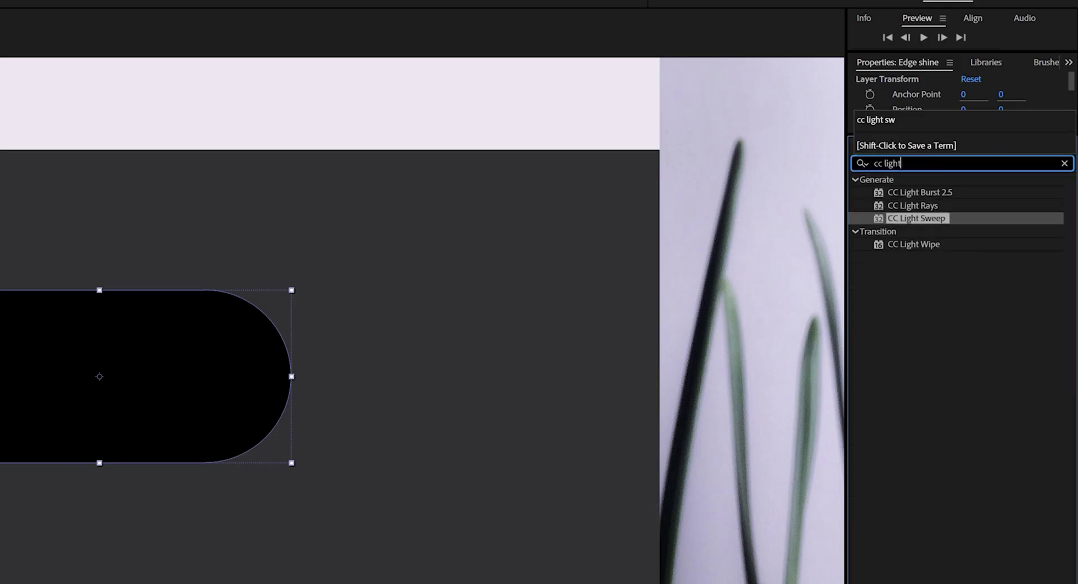
{"action": "left_click_drag", "start_coordinate": [925, 220], "coordinate": [99, 376]}
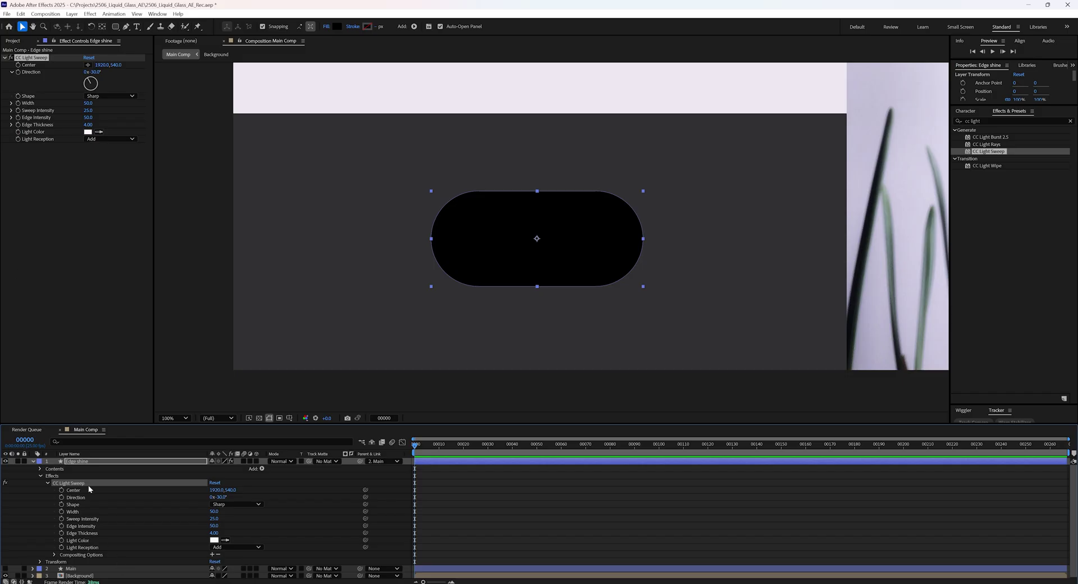
Step: Link the Center of the CC Light Sweep effect to the Position of the Main layer
{"action": "left_click", "coordinate": [84, 569]}
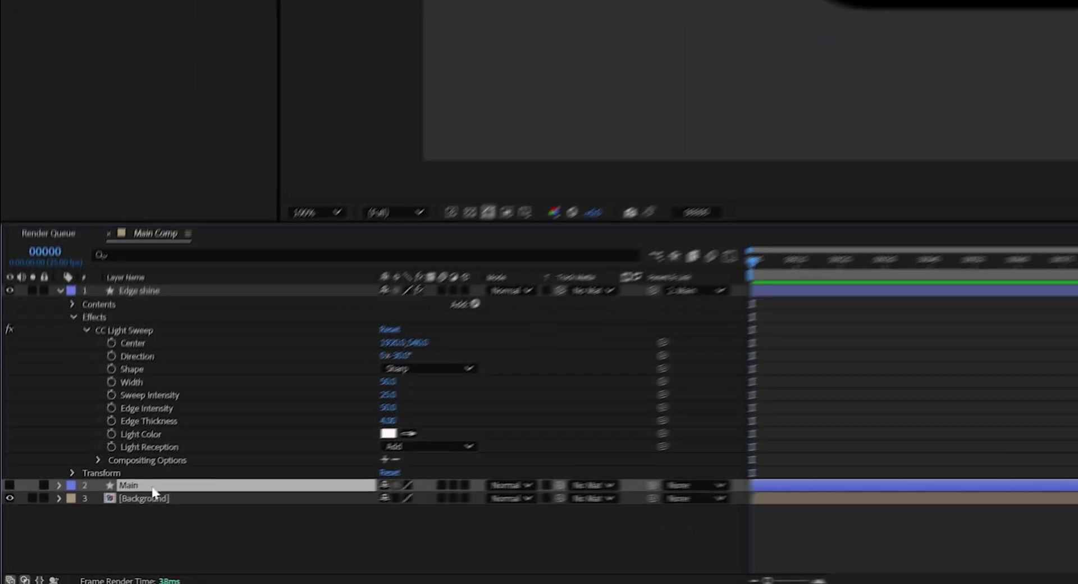
{"action": "key", "text": "p"}
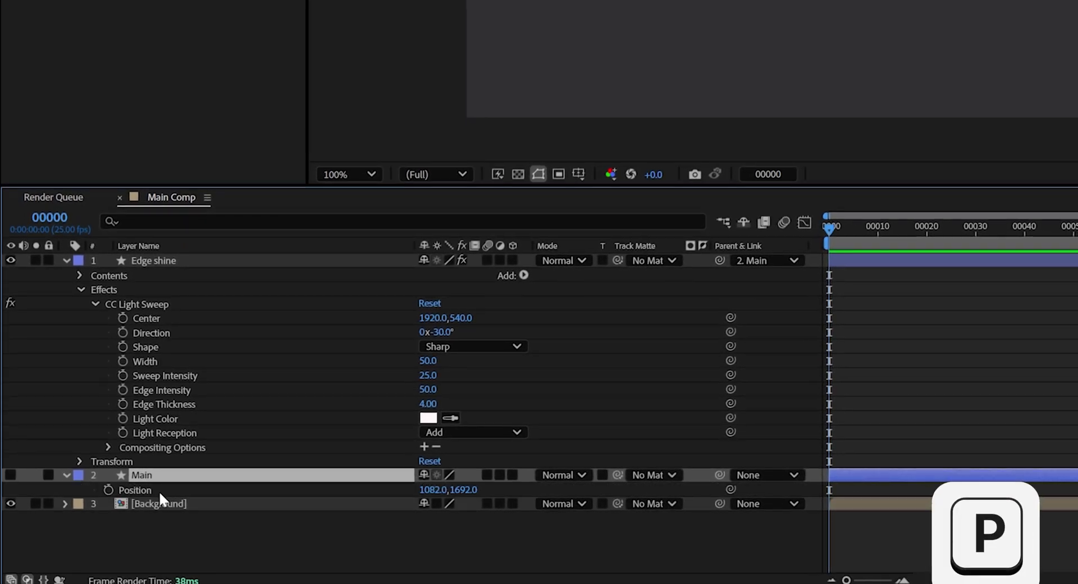
{"action": "left_click", "coordinate": [146, 317]}
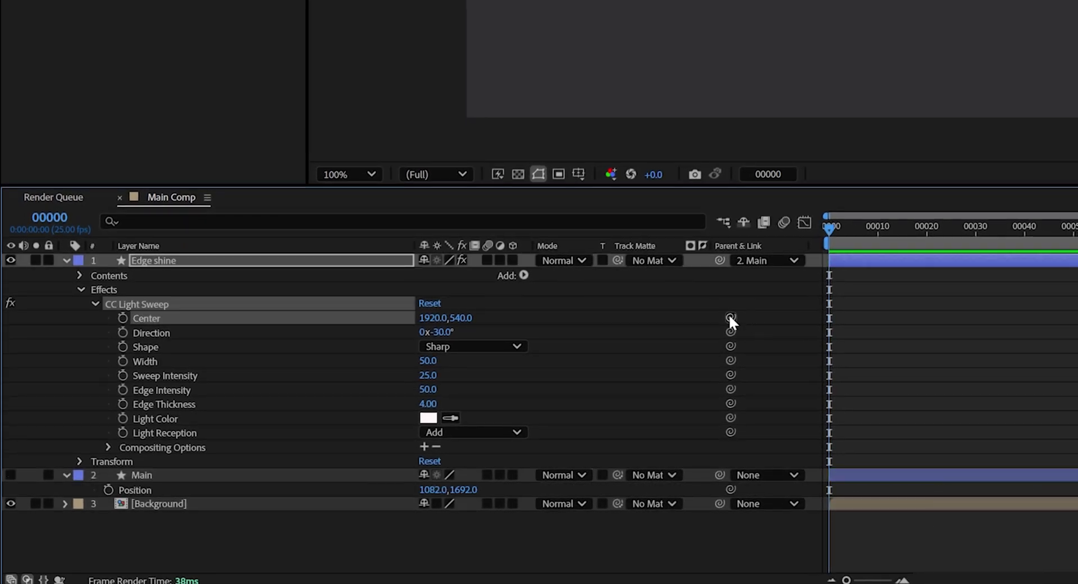
{"action": "left_click_drag", "start_coordinate": [730, 317], "coordinate": [265, 486]}
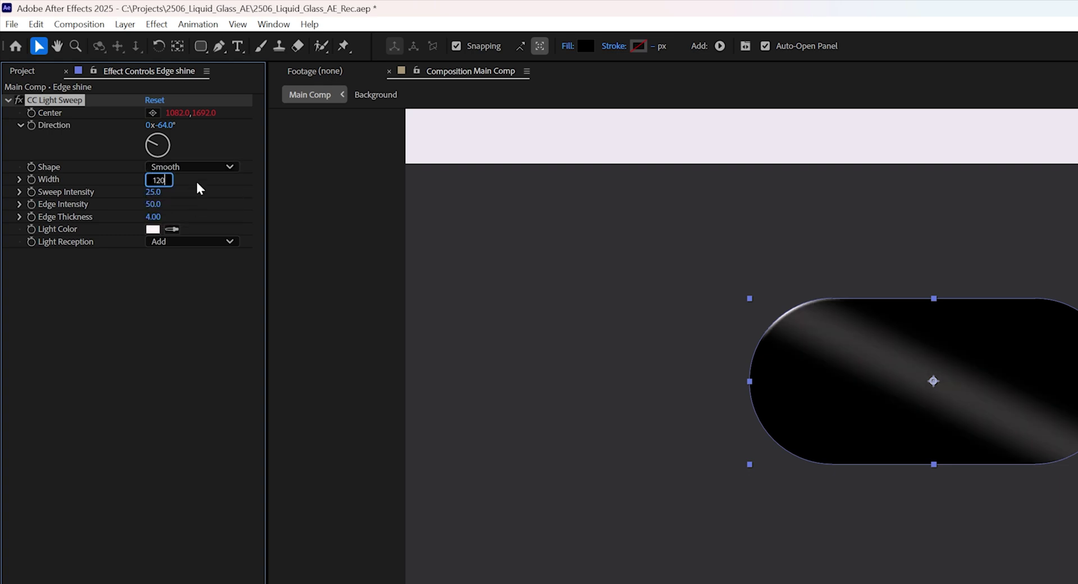
Step: Set CC Light Sweep on Edge shine to Width 120, Sweep Intensity 0, Edge Intensity 60 and Edge Thickness 0.8
{"action": "key", "text": "Return"}
{"action": "left_click", "coordinate": [153, 191]}
{"action": "key", "text": "Return"}
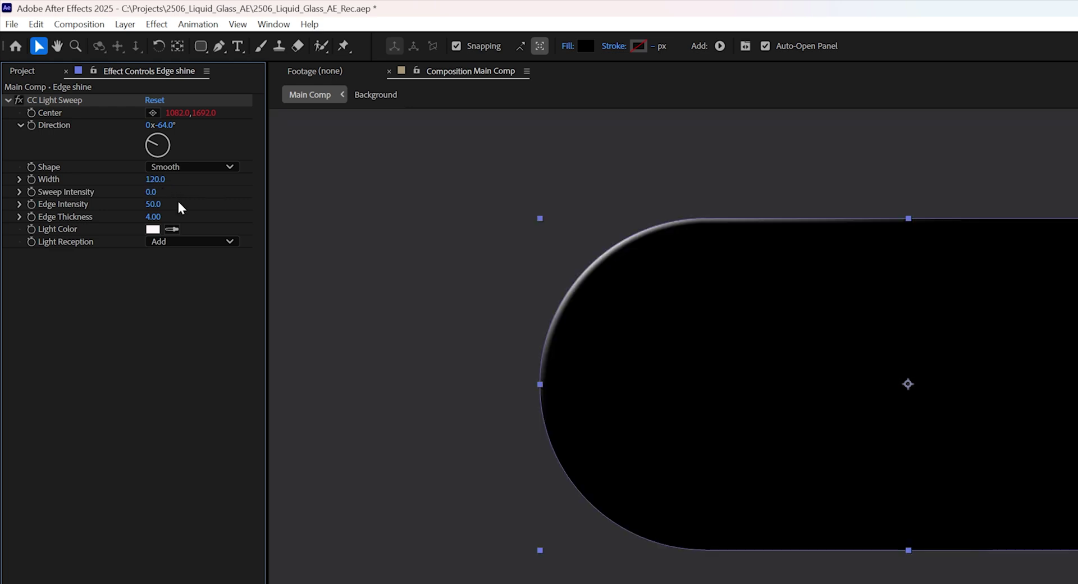
{"action": "key", "text": "period"}
{"action": "left_click", "coordinate": [159, 205]}
{"action": "type", "text": "60"}
{"action": "key", "text": "Tab"}
{"action": "type", "text": "0"}
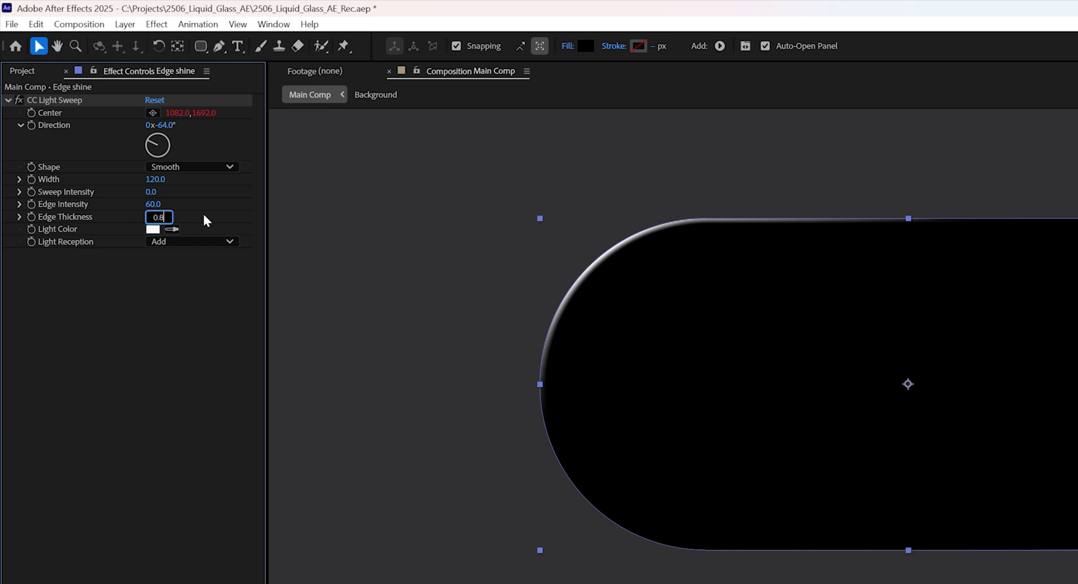
{"action": "type", "text": ".8"}
{"action": "key", "text": "Return"}
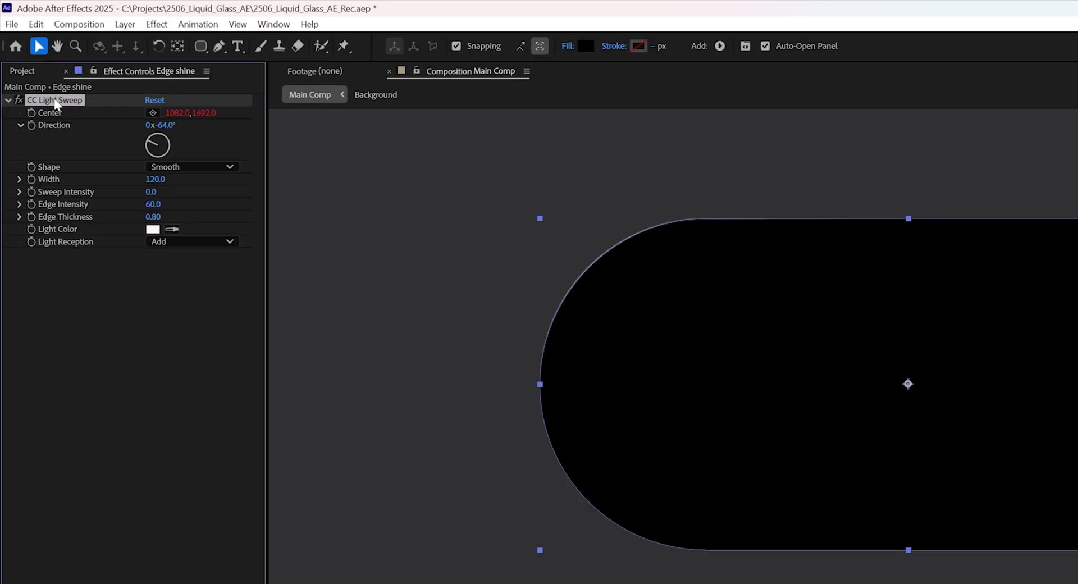
Step: Duplicate the CC Light Sweep effect with its Direction at 118° and set the Edge shine layer's blending mode to Add
{"action": "right_click", "coordinate": [77, 106]}
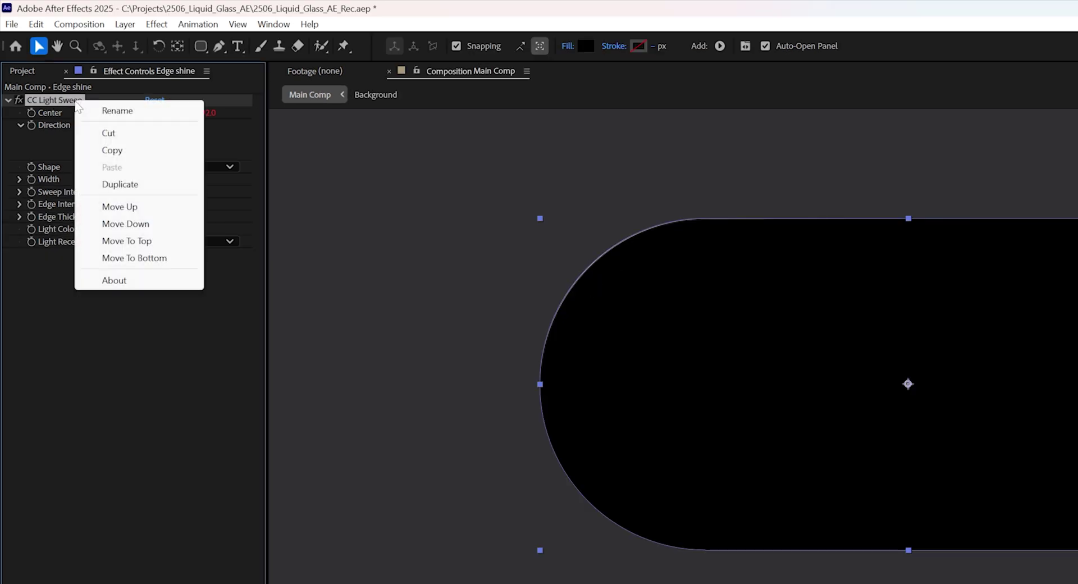
{"action": "left_click", "coordinate": [119, 184]}
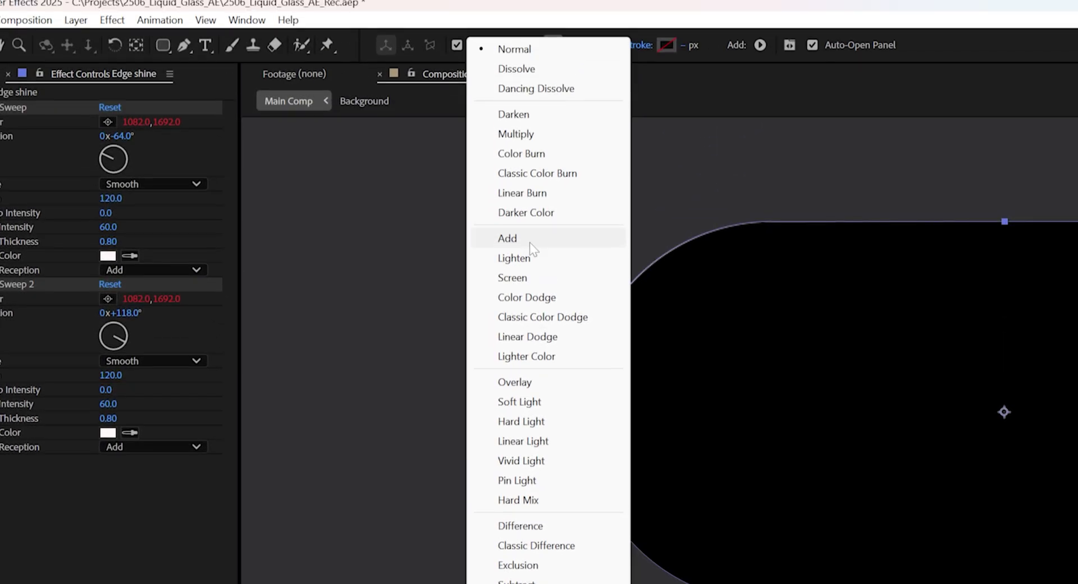
{"action": "left_click", "coordinate": [530, 242]}
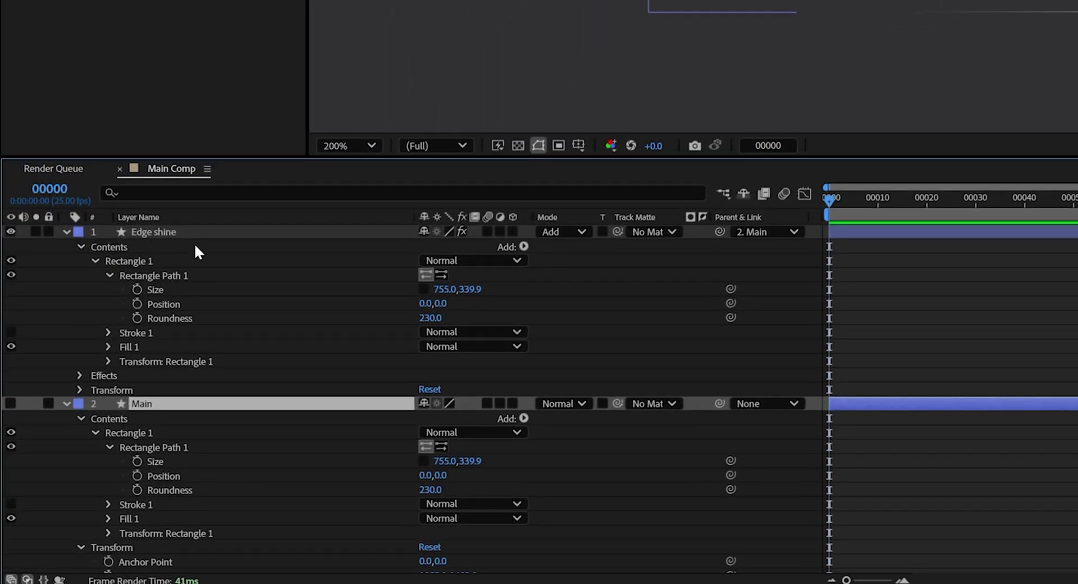
Step: Link the Size and Roundness of Edge shine's Rectangle Path 1 to the same properties of the Main layer
{"action": "scroll", "coordinate": [256, 321], "scroll_direction": "down", "scroll_amount": 2}
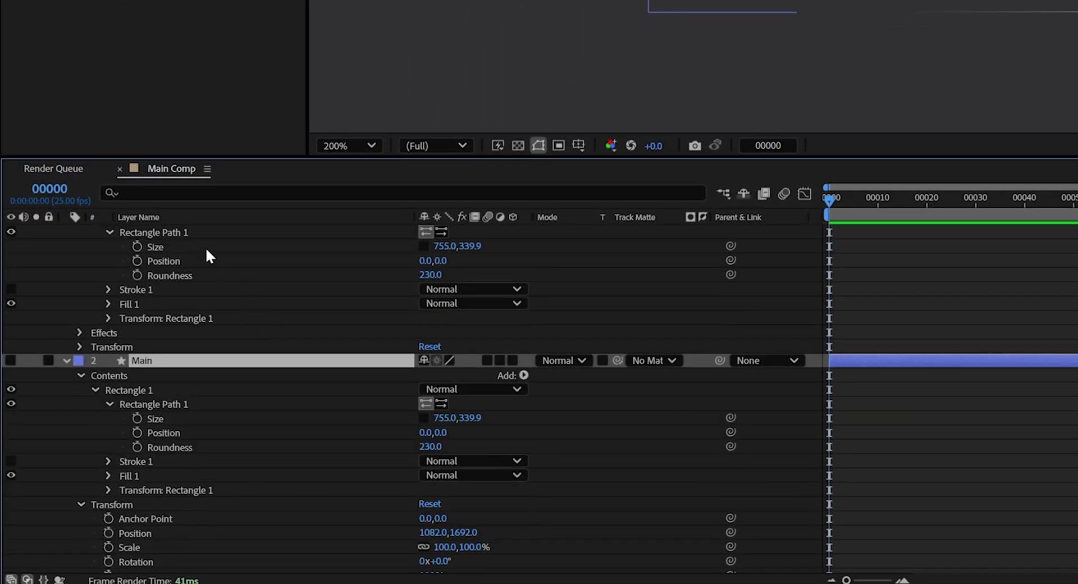
{"action": "left_click_drag", "start_coordinate": [727, 245], "coordinate": [191, 415]}
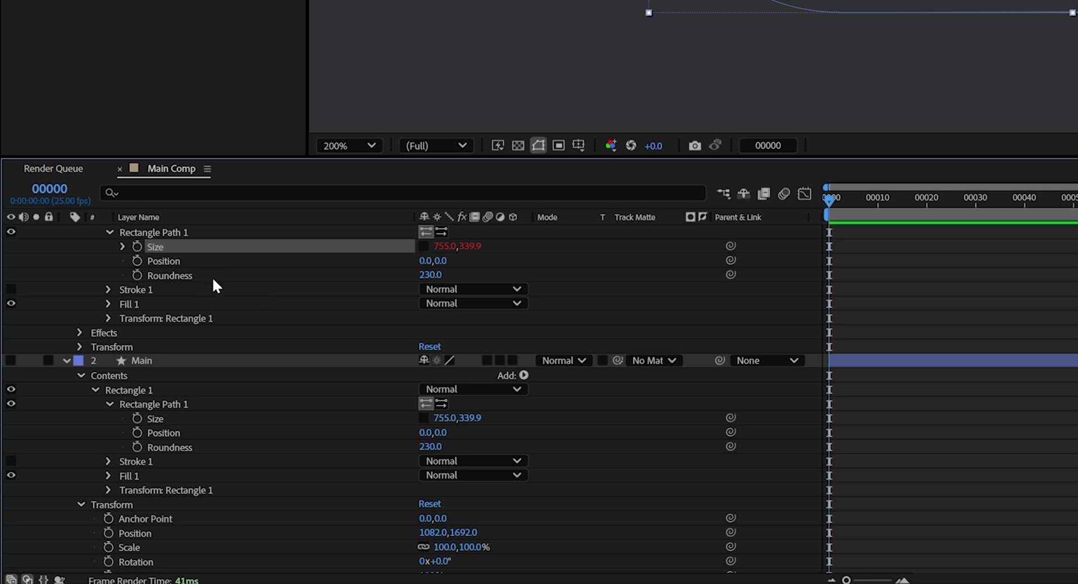
{"action": "left_click_drag", "start_coordinate": [402, 426], "coordinate": [213, 447]}
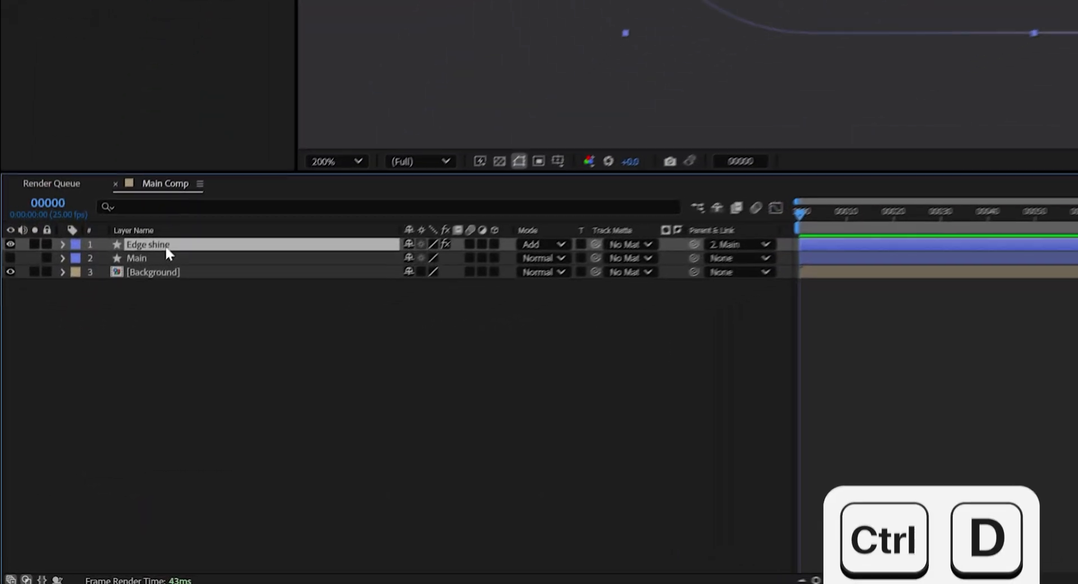
Step: Duplicate the Edge shine layer, rename the copy Edge darkness and place it below Edge shine
{"action": "key", "text": "ctrl+d"}
{"action": "key", "text": "Return"}
{"action": "type", "text": "Edge darkness"}
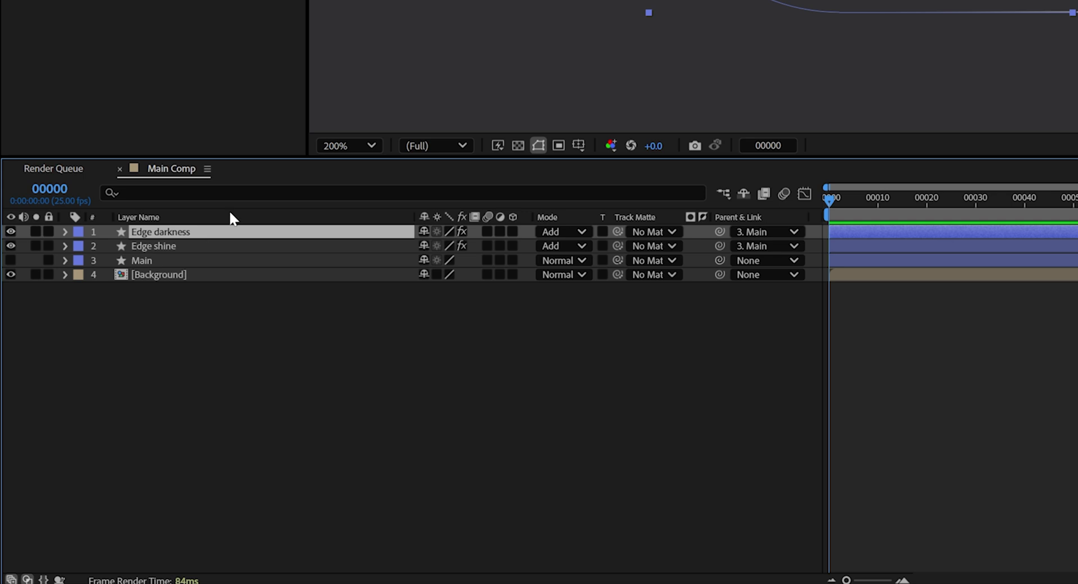
{"action": "left_click_drag", "start_coordinate": [189, 250], "coordinate": [188, 250]}
Step: Delete both CC Light Sweep effects from the Edge darkness layer
{"action": "left_click", "coordinate": [97, 50]}
{"action": "key", "text": "Delete"}
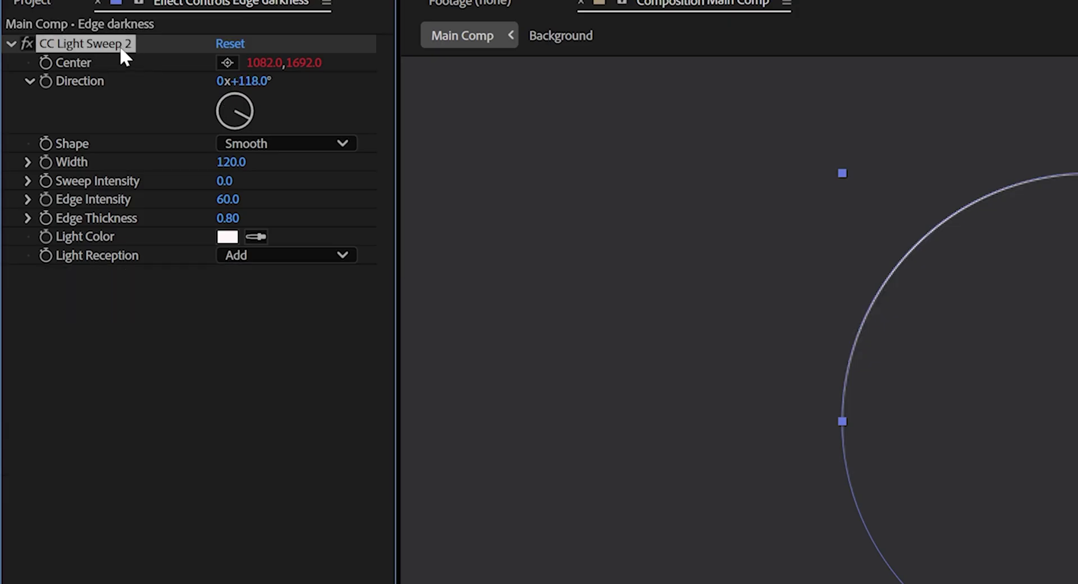
{"action": "key", "text": "Delete"}
Step: Remove the fill of the Edge darkness shape and give it a 5 px stroke in color EAEAEA
{"action": "left_click", "coordinate": [265, 35]}
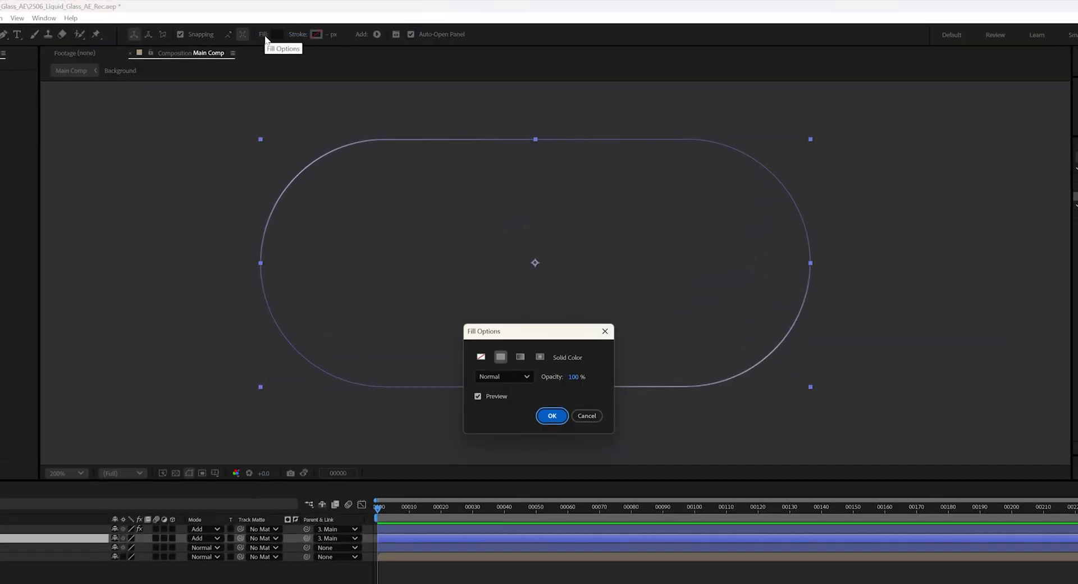
{"action": "left_click", "coordinate": [480, 356]}
{"action": "left_click", "coordinate": [551, 415]}
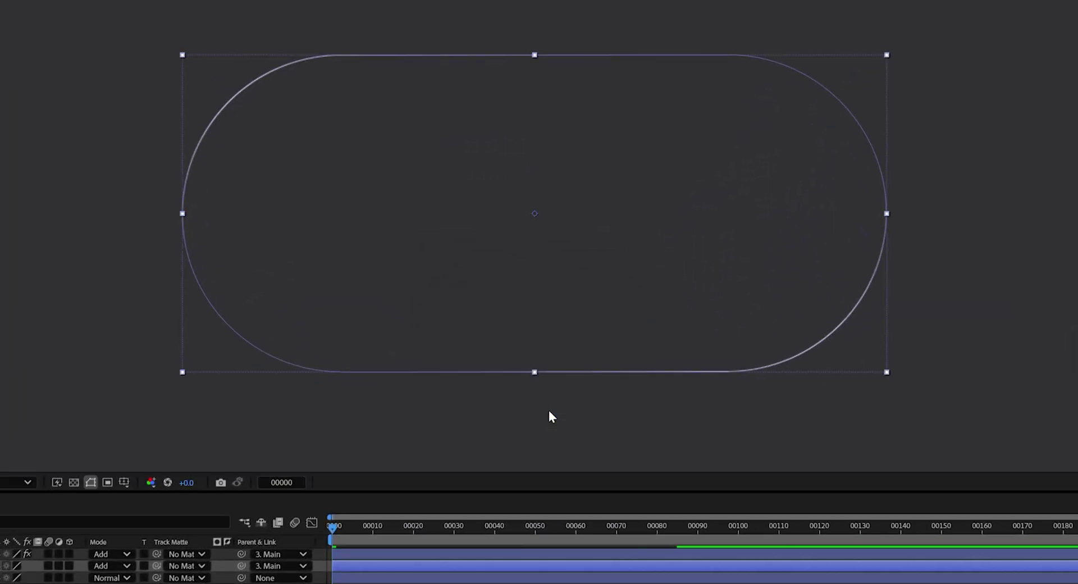
{"action": "left_click", "coordinate": [367, 27]}
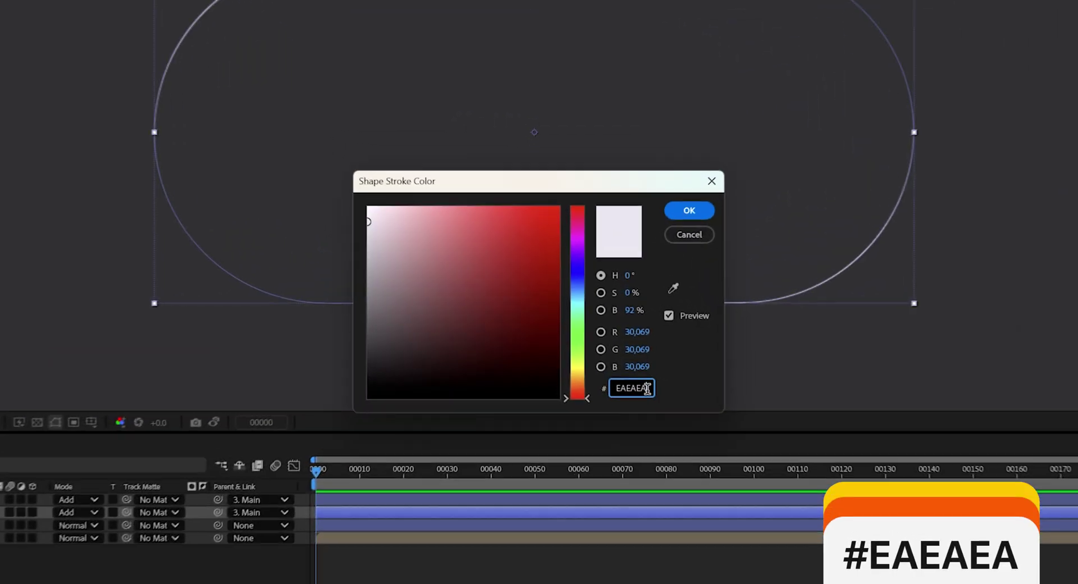
{"action": "left_click", "coordinate": [681, 206]}
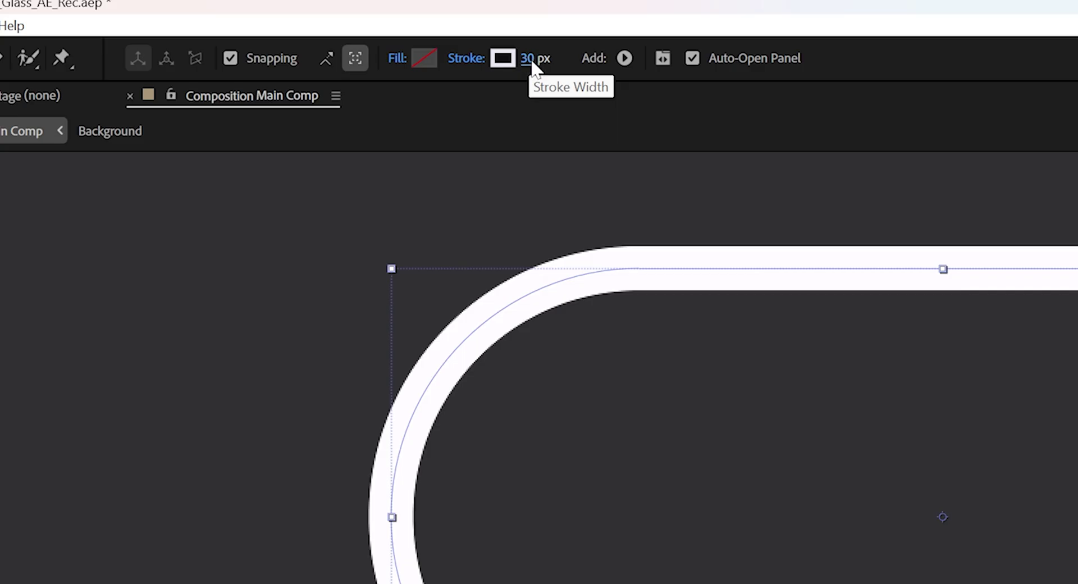
{"action": "type", "text": "3"}
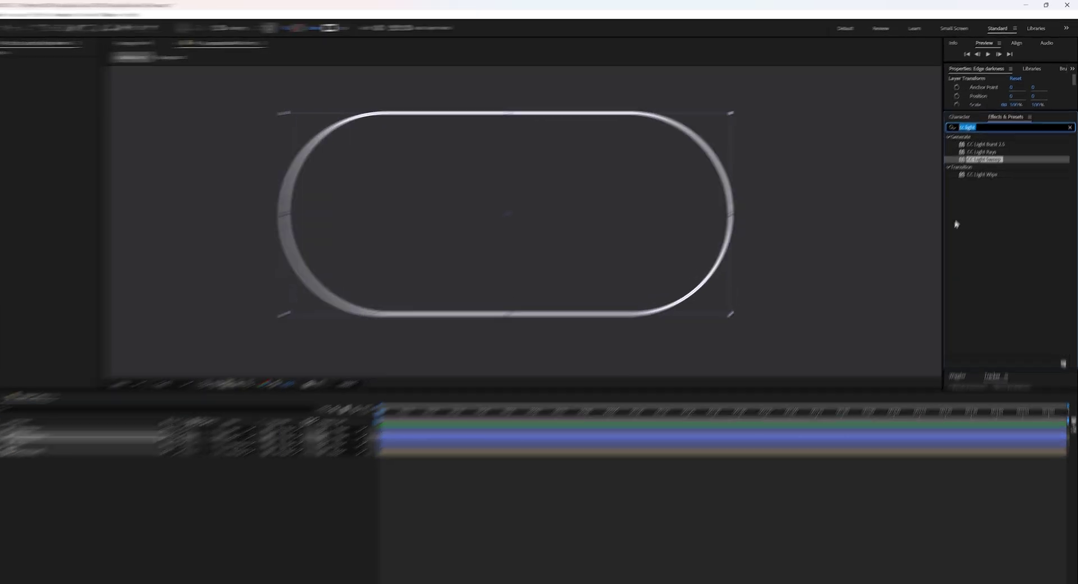
Step: Apply Gaussian Blur to the Edge darkness layer with Blurriness 15 and Repeat Edge Pixels off
{"action": "type", "text": "gaussia"}
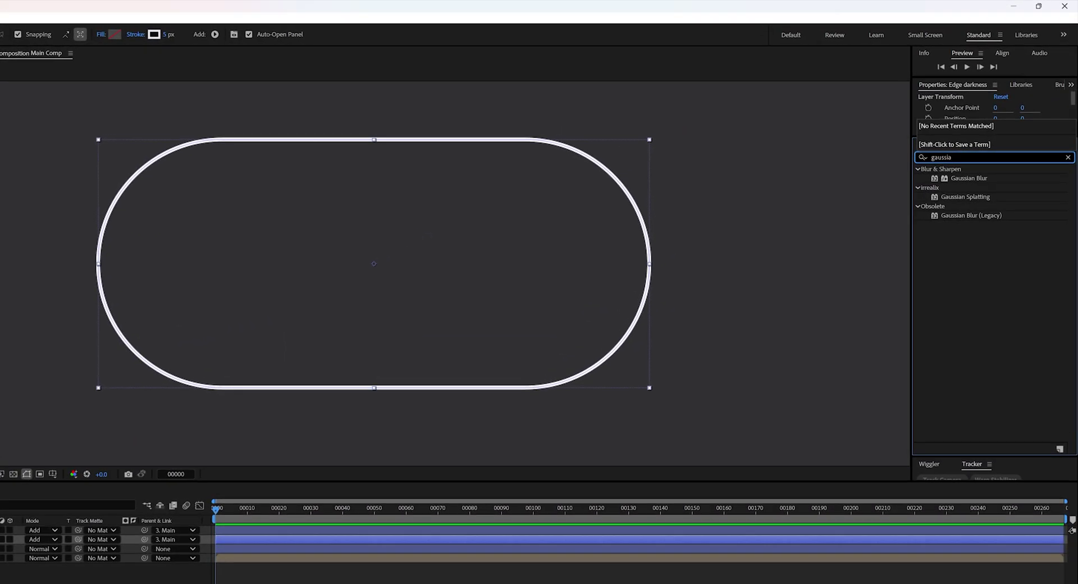
{"action": "double_click", "coordinate": [978, 178]}
{"action": "left_click", "coordinate": [57, 66]}
{"action": "type", "text": "15"}
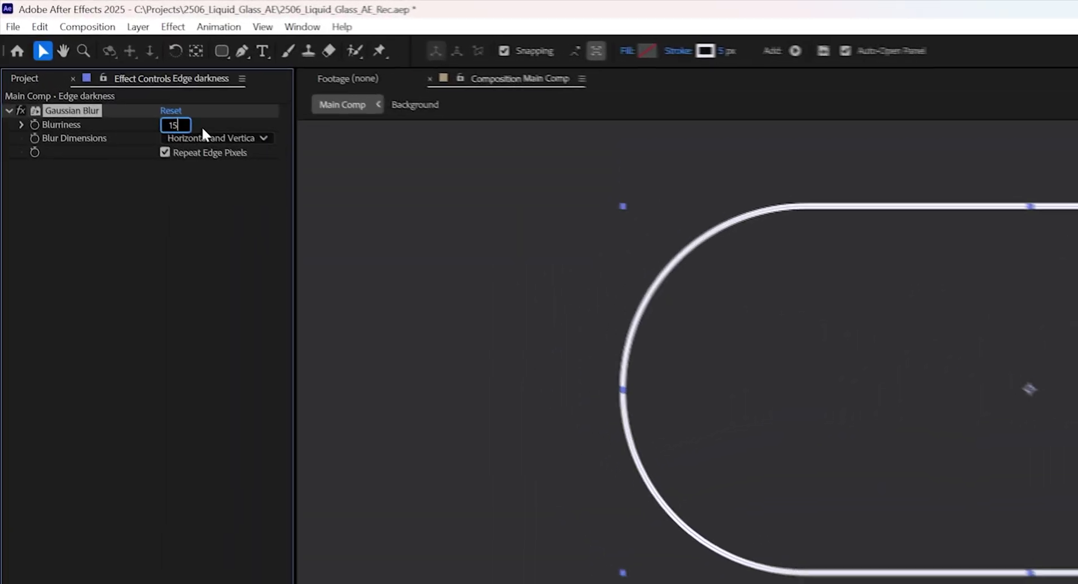
{"action": "key", "text": "Return"}
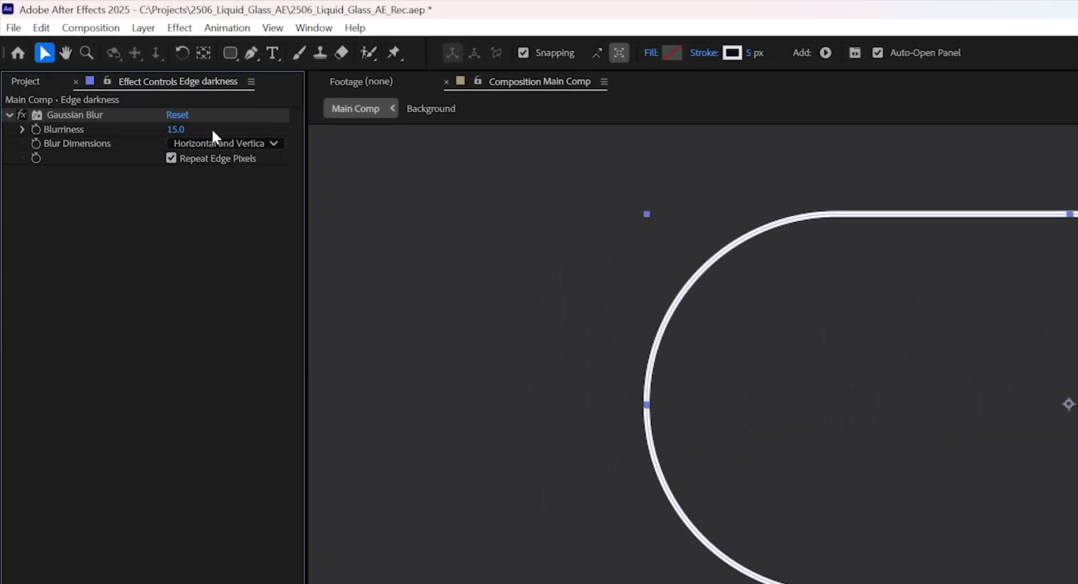
Step: Set the Edge darkness layer's blending mode to Multiply and use Main as its track matte
{"action": "left_click", "coordinate": [281, 414]}
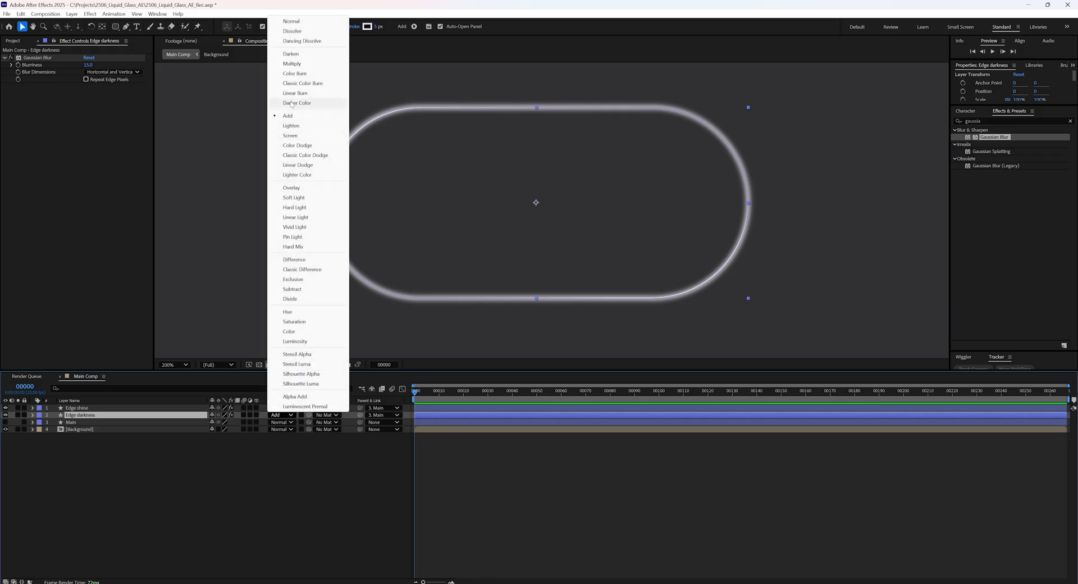
{"action": "left_click", "coordinate": [291, 64]}
{"action": "left_click", "coordinate": [332, 415]}
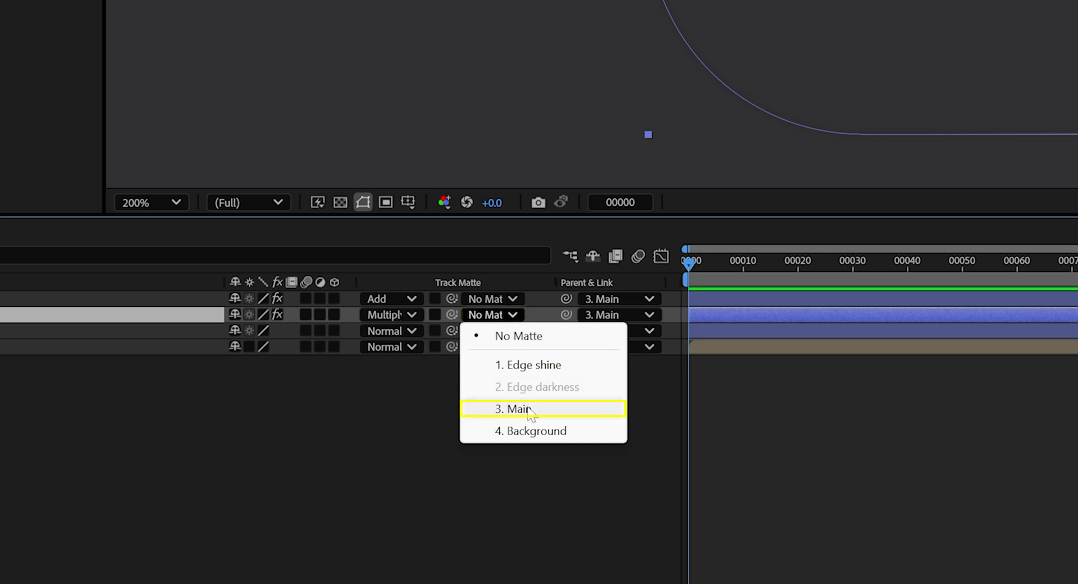
{"action": "left_click", "coordinate": [530, 412]}
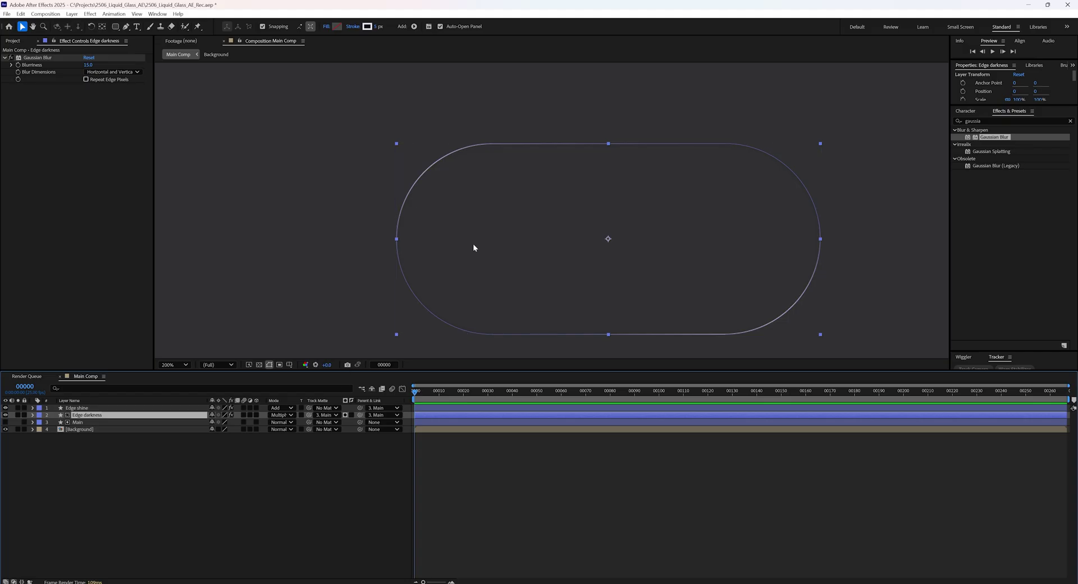
Step: Toggle the edge layer's visibility and move Main partly over the light background to check the edge shading
{"action": "key", "text": "period"}
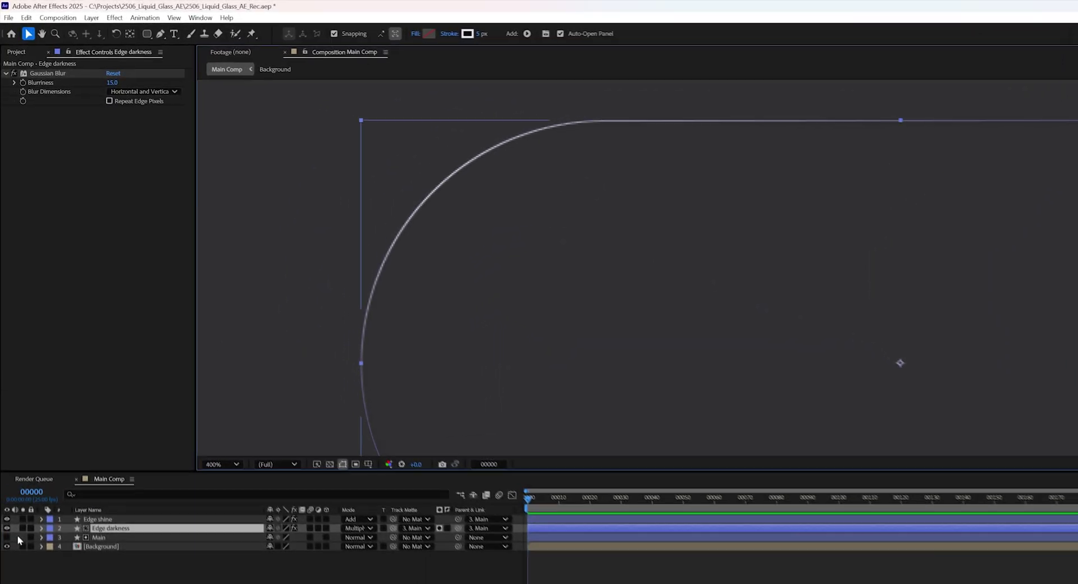
{"action": "left_click", "coordinate": [7, 528]}
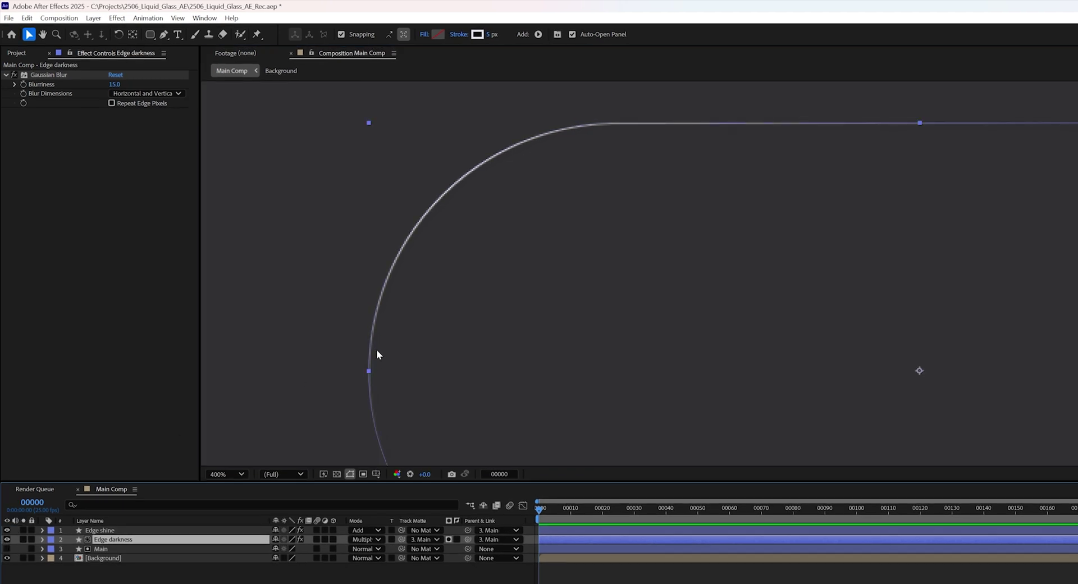
{"action": "left_click_drag", "start_coordinate": [708, 177], "coordinate": [708, 319]}
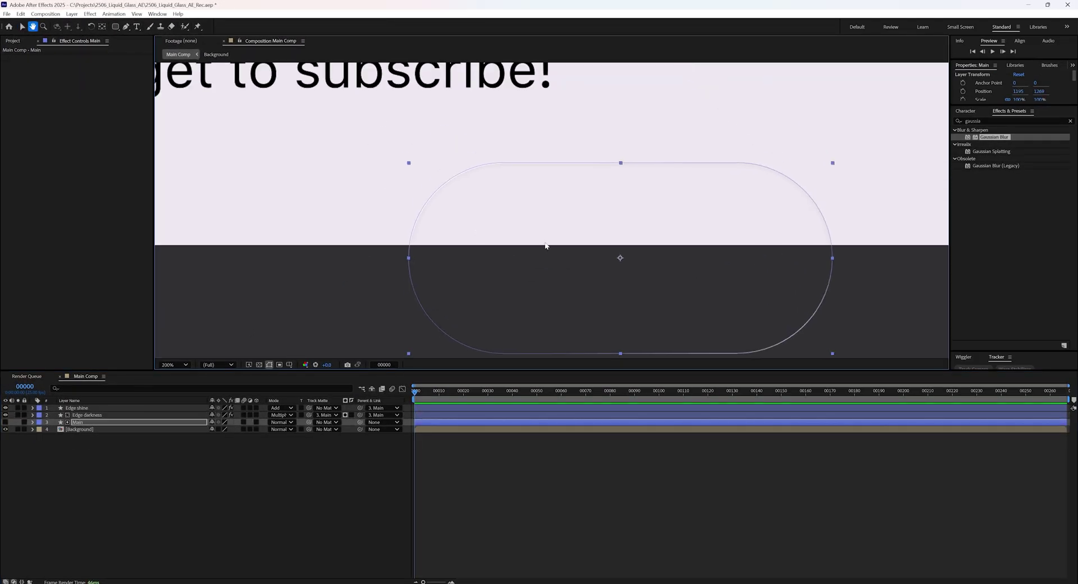
{"action": "scroll", "coordinate": [472, 169], "scroll_direction": "up", "scroll_amount": 2}
{"action": "key", "text": "v"}
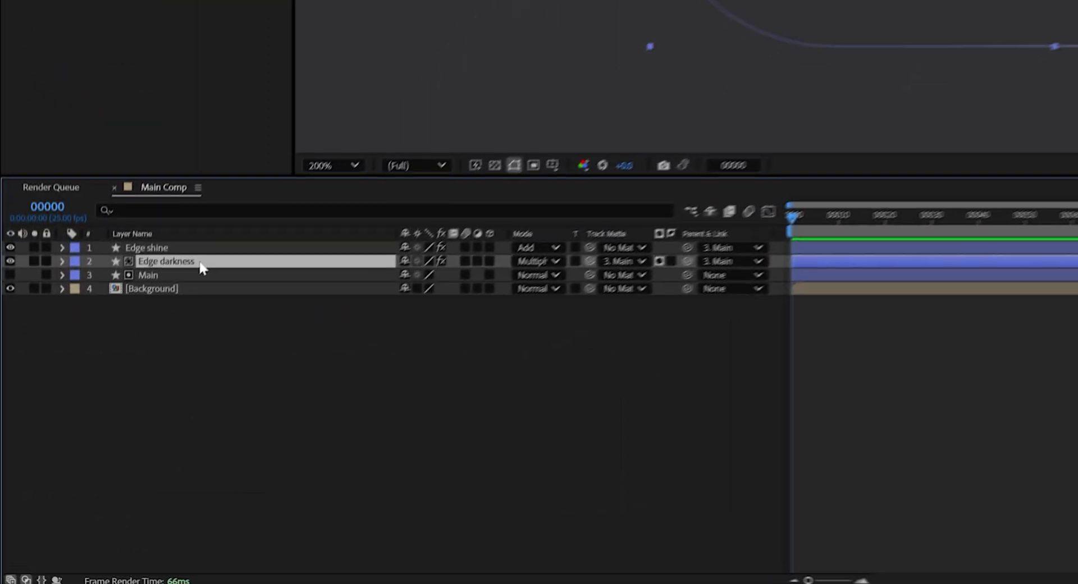
Step: Duplicate the Edge darkness layer as shadow, place it below Main and set it to Normal blending with no track matte
{"action": "key", "text": "ctrl+d"}
{"action": "key", "text": "Return"}
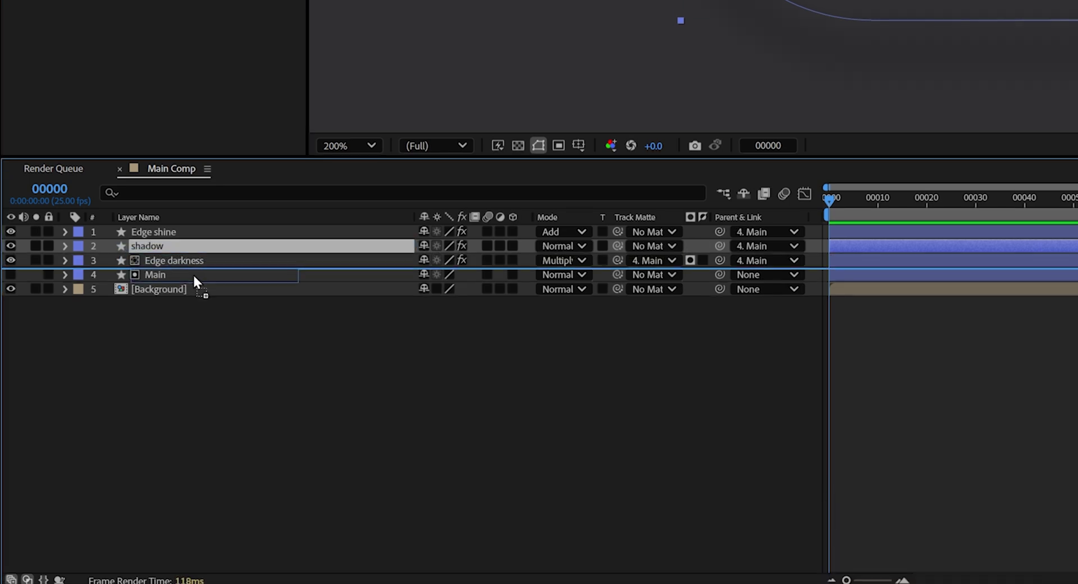
{"action": "left_click_drag", "start_coordinate": [193, 276], "coordinate": [193, 275]}
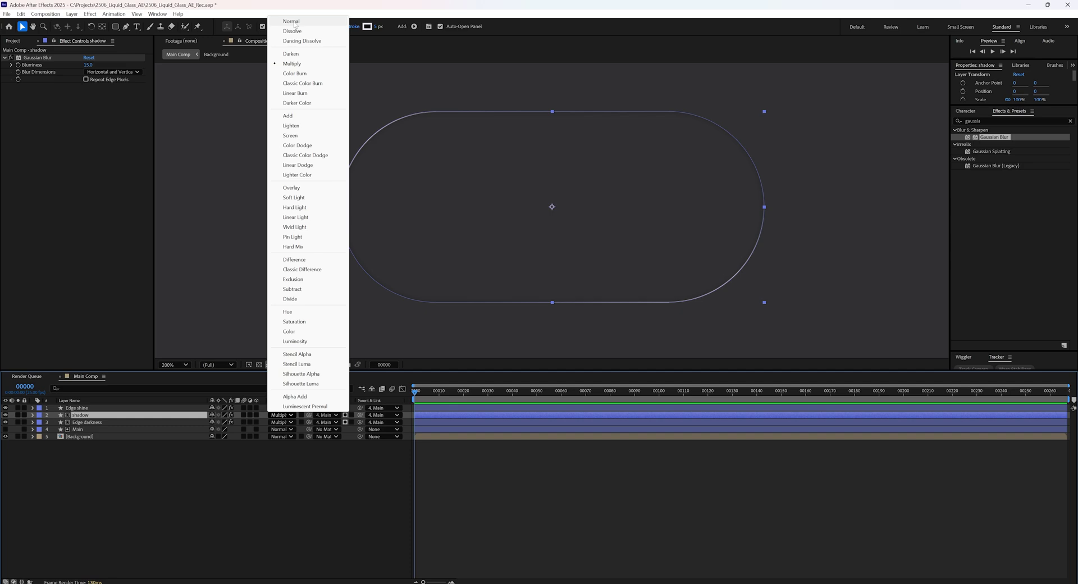
{"action": "left_click", "coordinate": [291, 22]}
{"action": "left_click", "coordinate": [325, 415]}
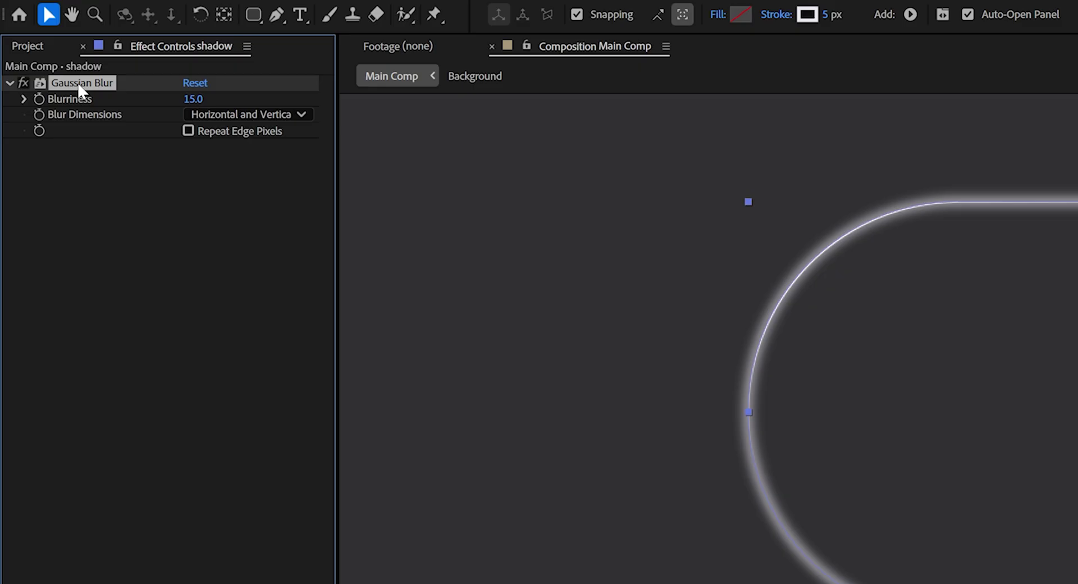
Step: Delete Gaussian Blur from the shadow layer and set its stroke width to 10 px
{"action": "key", "text": "Delete"}
{"action": "left_click", "coordinate": [829, 15]}
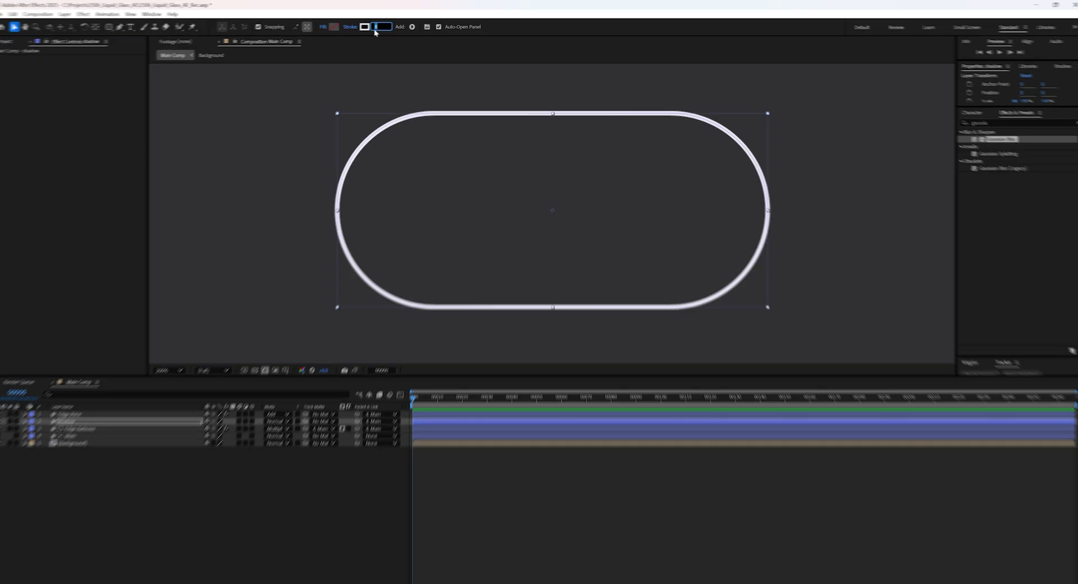
{"action": "type", "text": "10"}
{"action": "key", "text": "Return"}
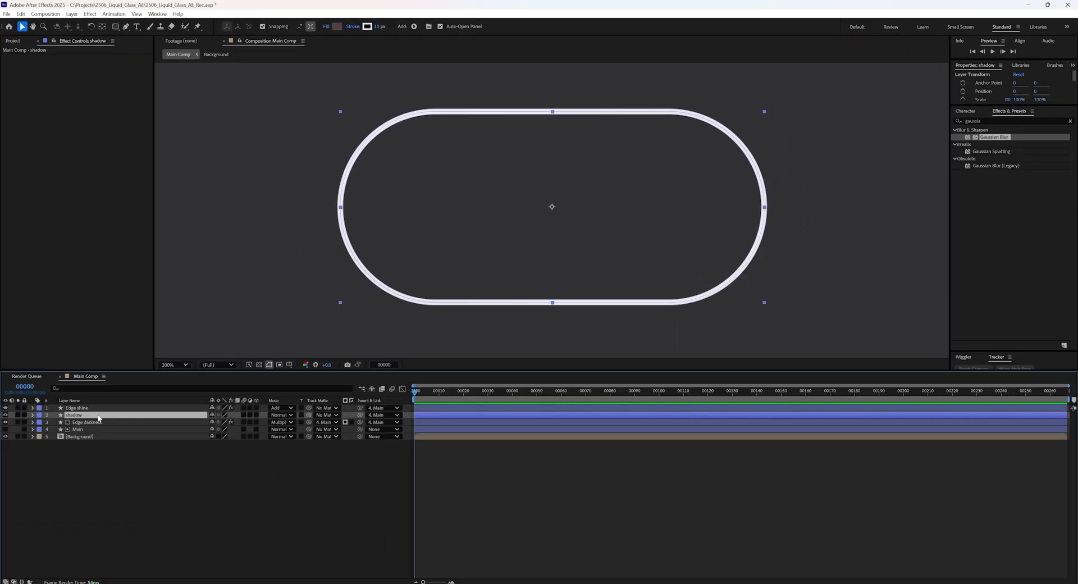
Step: Find the Drop Shadow effect and apply it to the shadow layer
{"action": "left_click", "coordinate": [1004, 120]}
{"action": "type", "text": "drop s"}
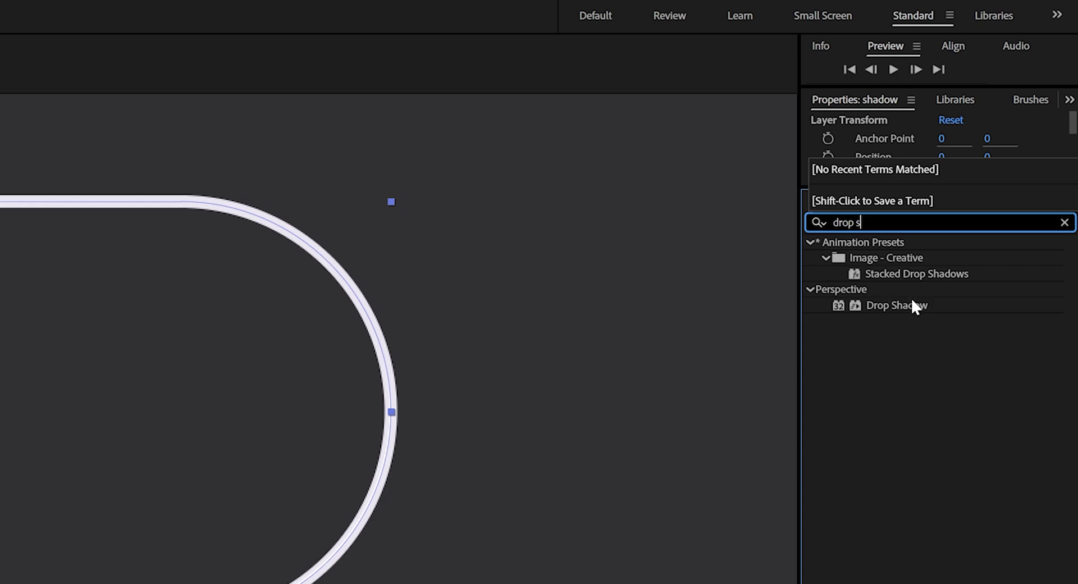
{"action": "double_click", "coordinate": [897, 305]}
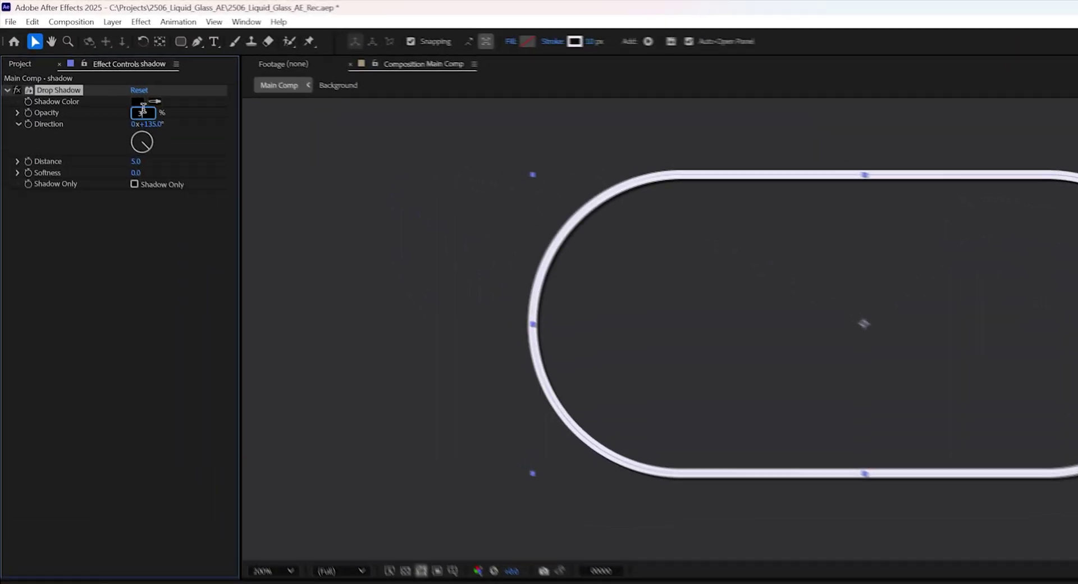
Step: Set Drop Shadow to Opacity 30%, Direction 180°, Distance 30 and Softness 80, and enable Shadow Only
{"action": "key", "text": "Tab"}
{"action": "type", "text": "180"}
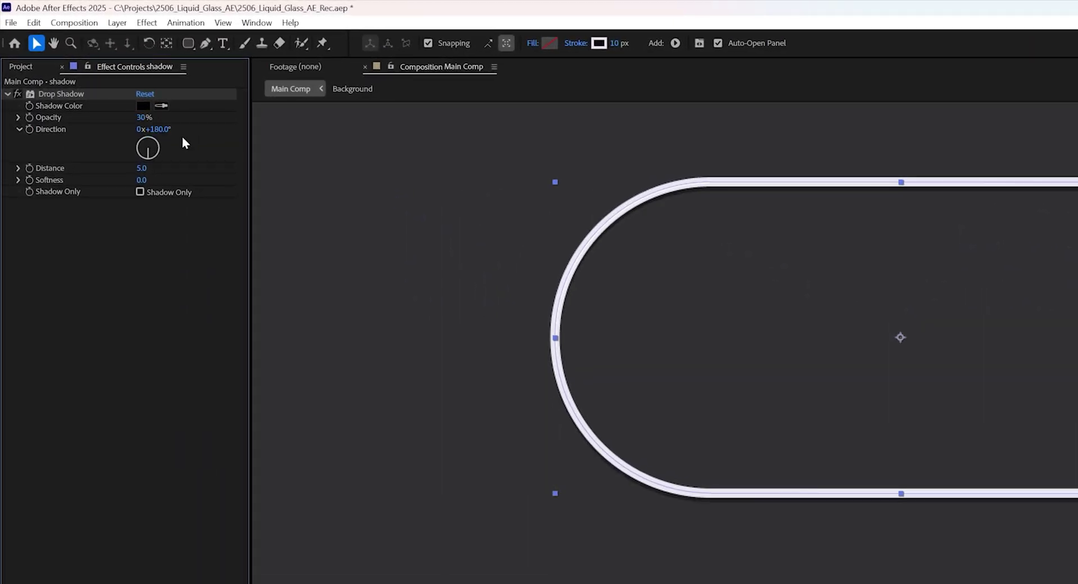
{"action": "left_click_drag", "start_coordinate": [144, 169], "coordinate": [155, 169]}
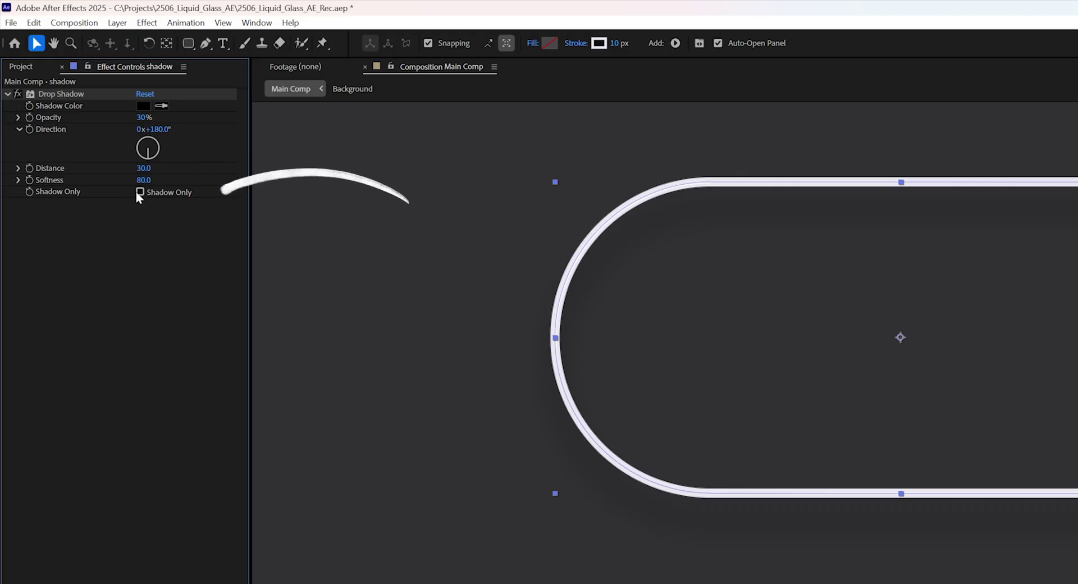
{"action": "left_click", "coordinate": [86, 118]}
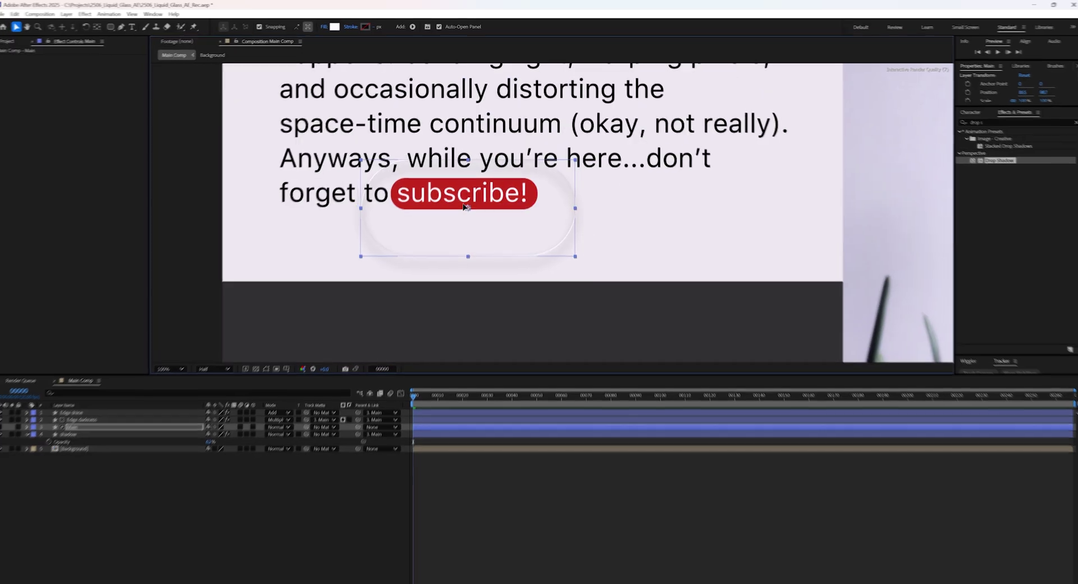
Step: Move the Main shape over different parts of the background to inspect the edge and shadow layers
{"action": "left_click_drag", "start_coordinate": [476, 208], "coordinate": [533, 156]}
{"action": "left_click_drag", "start_coordinate": [532, 205], "coordinate": [603, 216]}
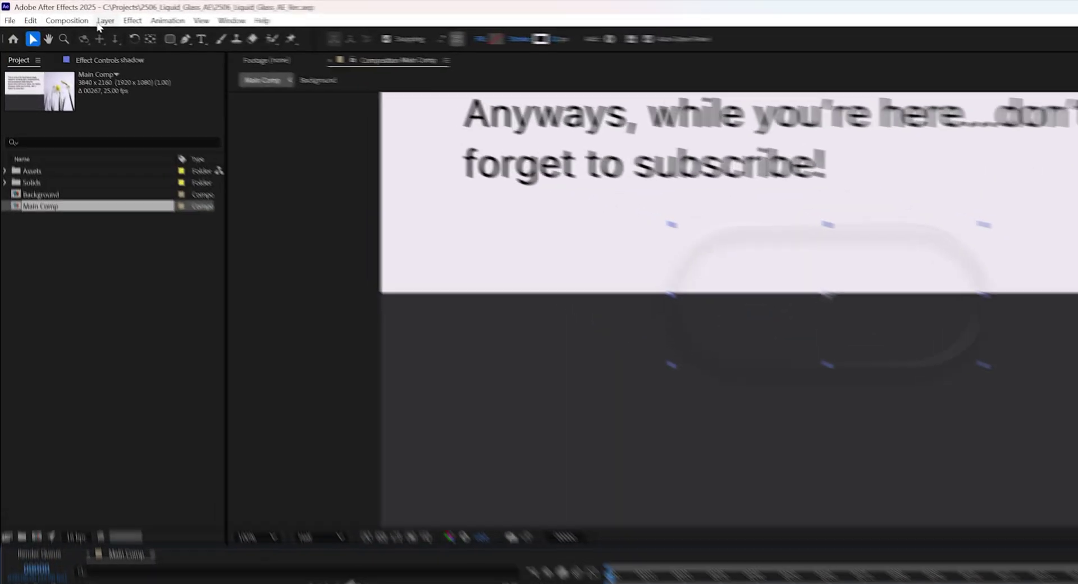
Step: Add an adjustment layer between Main and shadow, rename it Effects and set its track matte to Main
{"action": "left_click", "coordinate": [72, 14]}
{"action": "mouse_move", "coordinate": [137, 38]}
{"action": "left_click", "coordinate": [337, 134]}
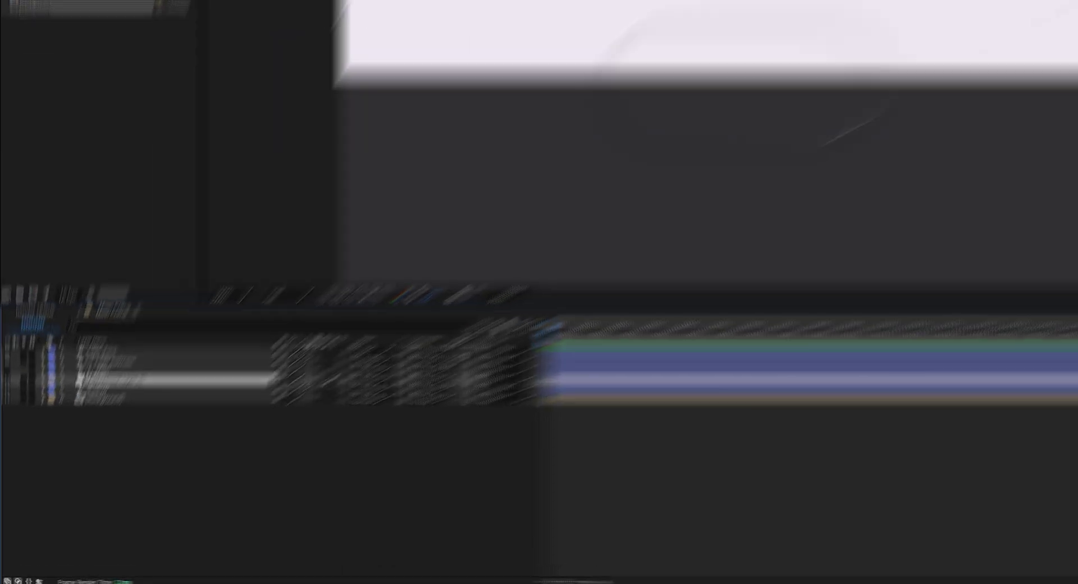
{"action": "key", "text": "Return"}
{"action": "type", "text": "Effects"}
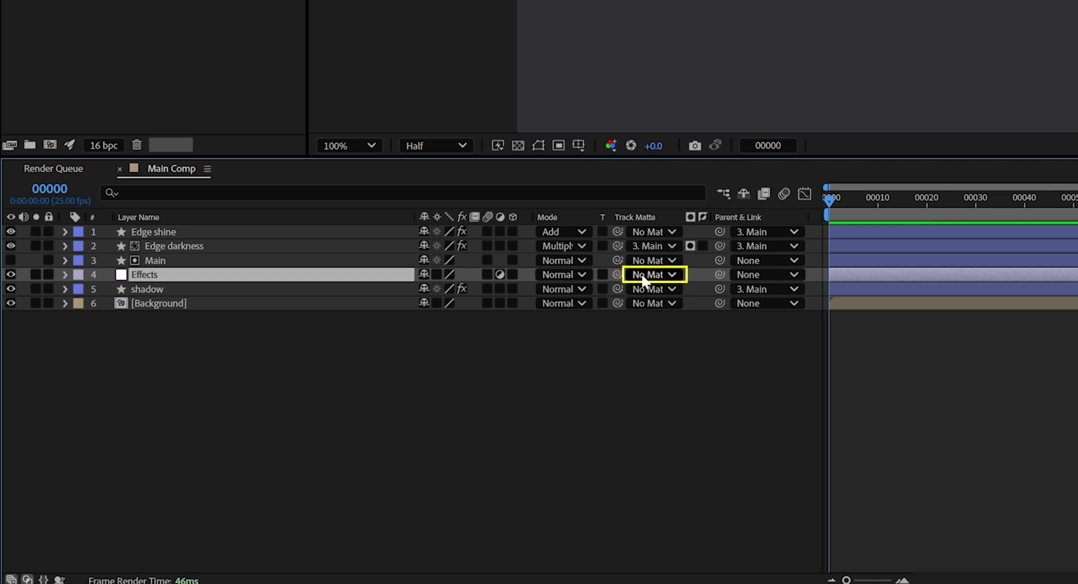
{"action": "left_click", "coordinate": [644, 275]}
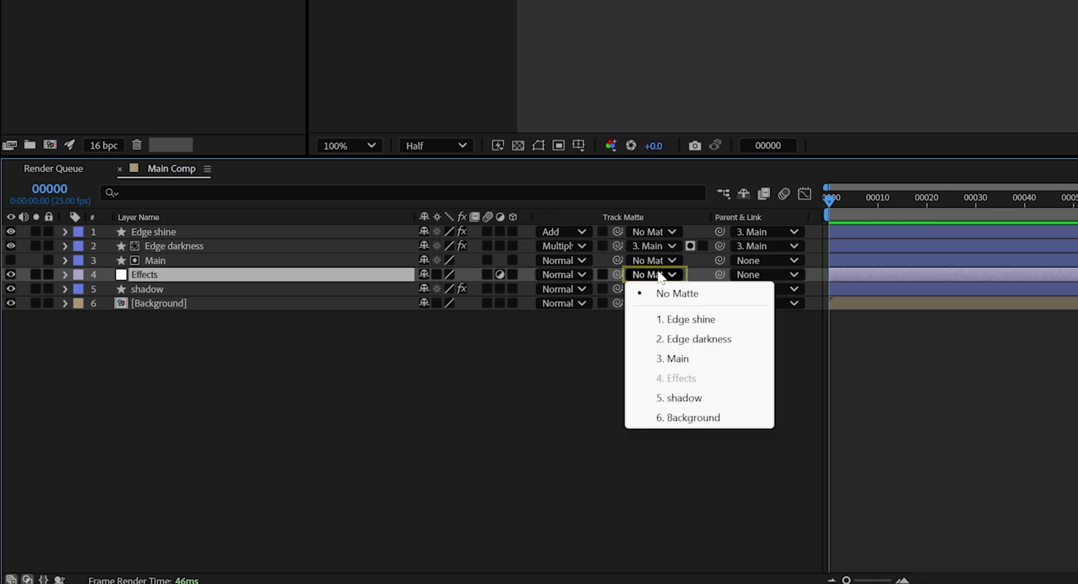
{"action": "left_click", "coordinate": [683, 360]}
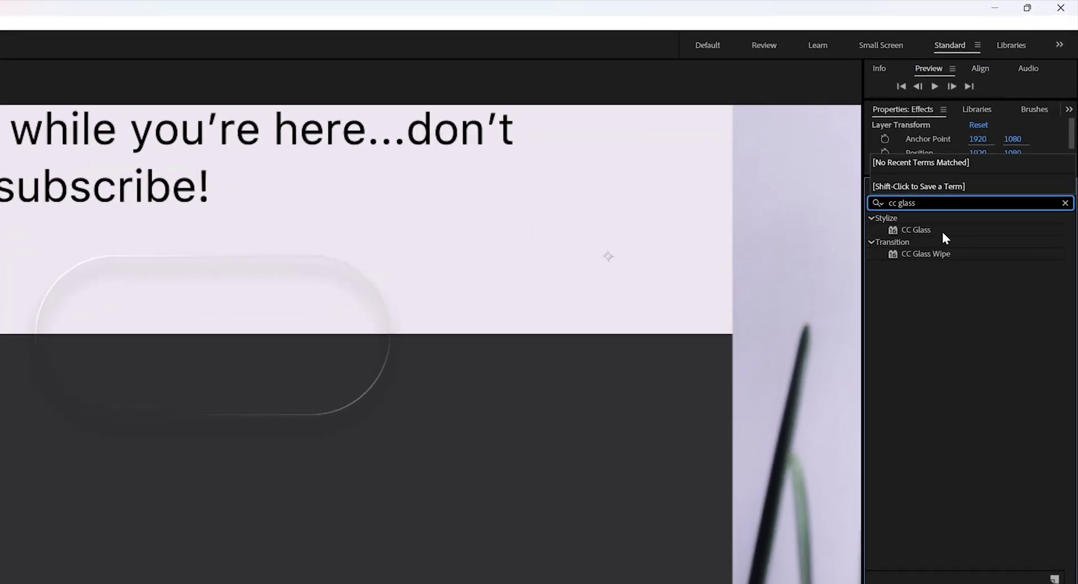
Step: Apply CC Glass to the Effects layer, using Background as its bump map and a surface Softness of 50
{"action": "double_click", "coordinate": [924, 231]}
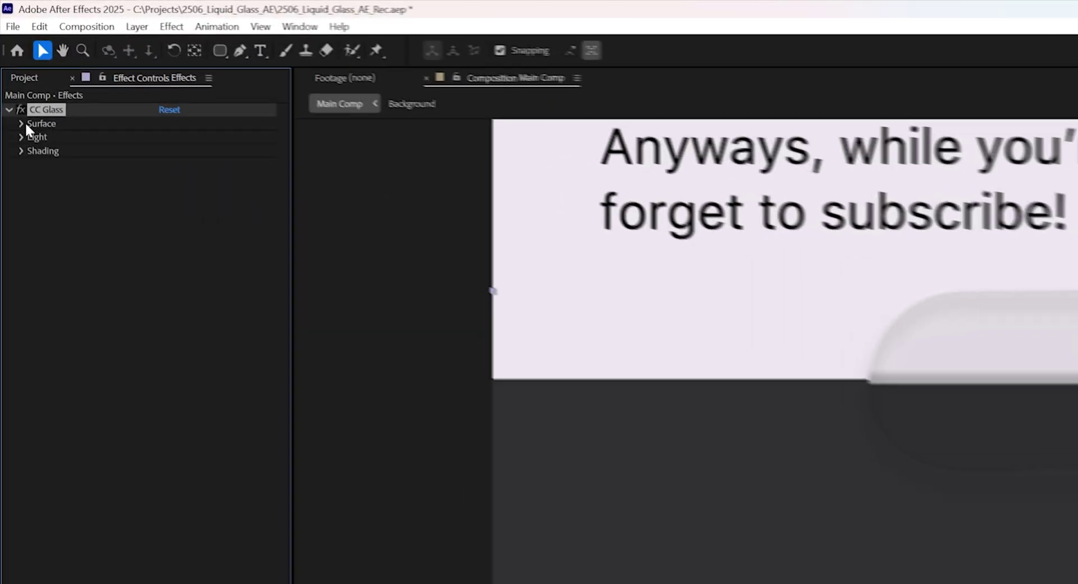
{"action": "left_click", "coordinate": [23, 125]}
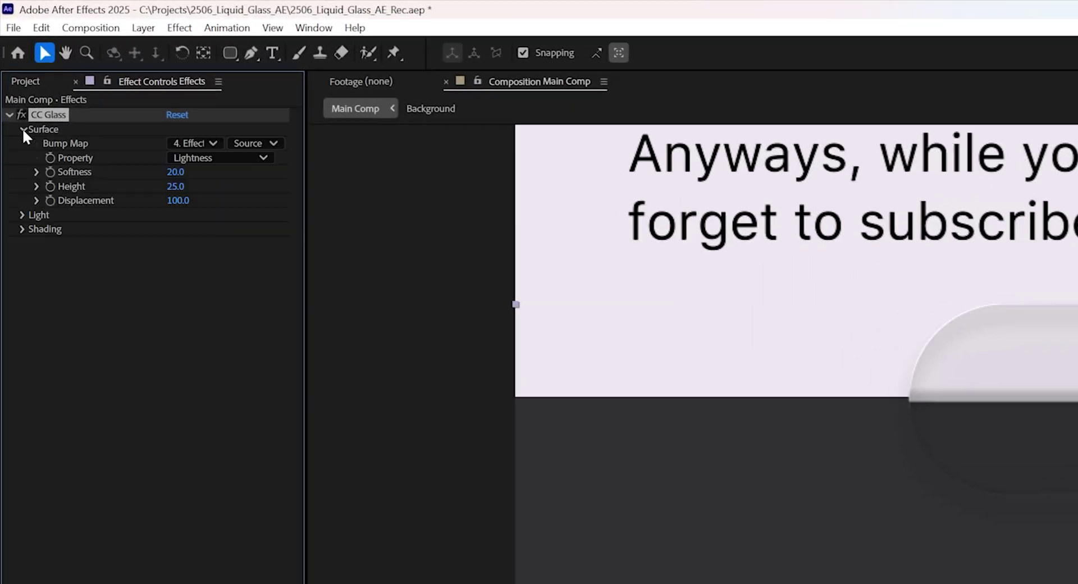
{"action": "left_click", "coordinate": [186, 137]}
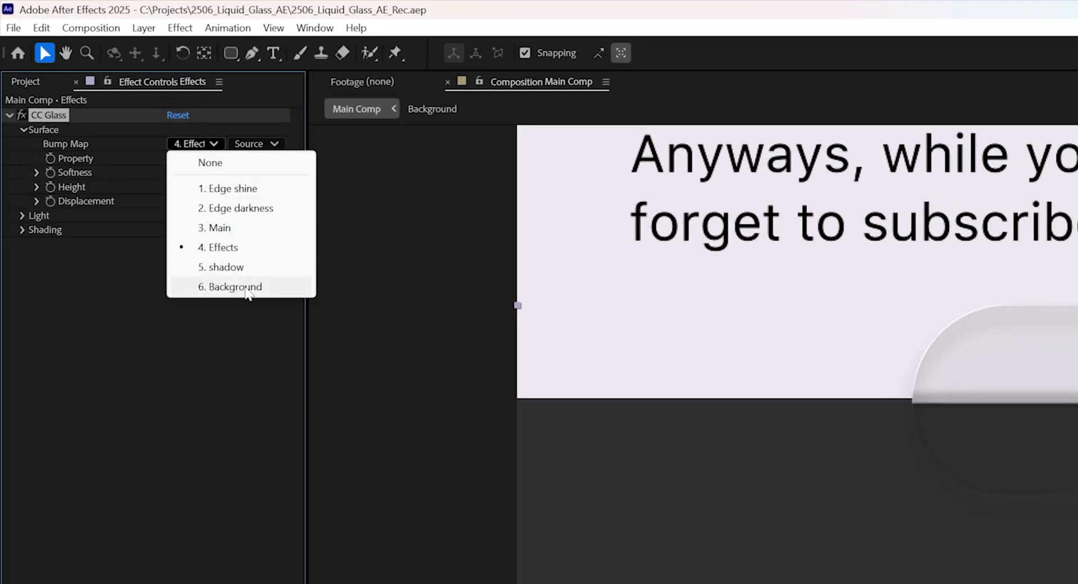
{"action": "left_click", "coordinate": [244, 287]}
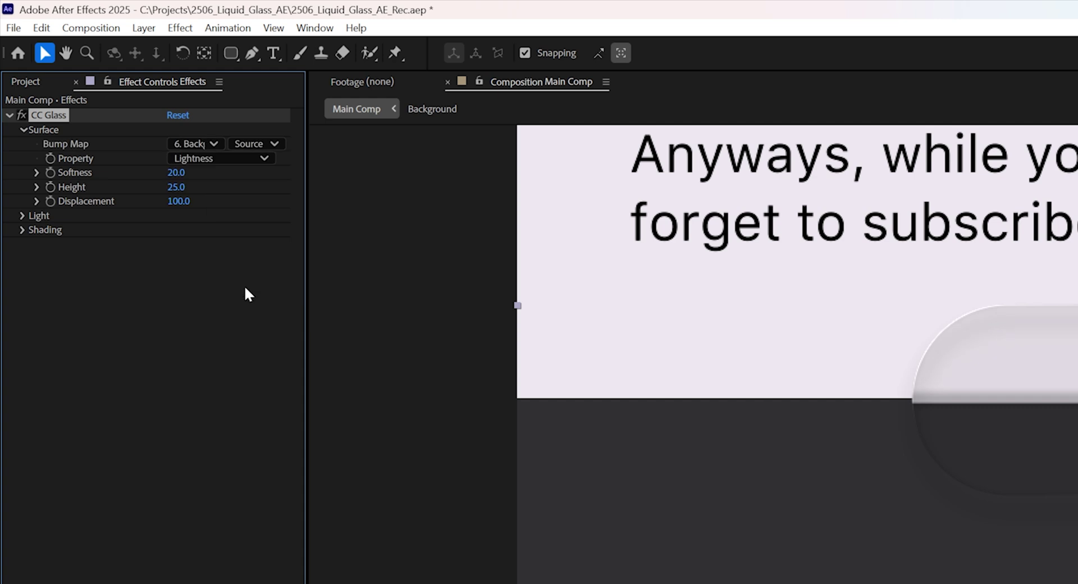
{"action": "left_click", "coordinate": [185, 174]}
{"action": "left_click", "coordinate": [210, 249]}
Step: Set CC Glass to Light Intensity 65 and Light Height 60, with shading values Ambient 70 and Diffuse 60
{"action": "left_click", "coordinate": [23, 216]}
{"action": "left_click", "coordinate": [184, 244]}
{"action": "left_click", "coordinate": [176, 287]}
{"action": "type", "text": "60"}
{"action": "key", "text": "Return"}
{"action": "left_click", "coordinate": [23, 330]}
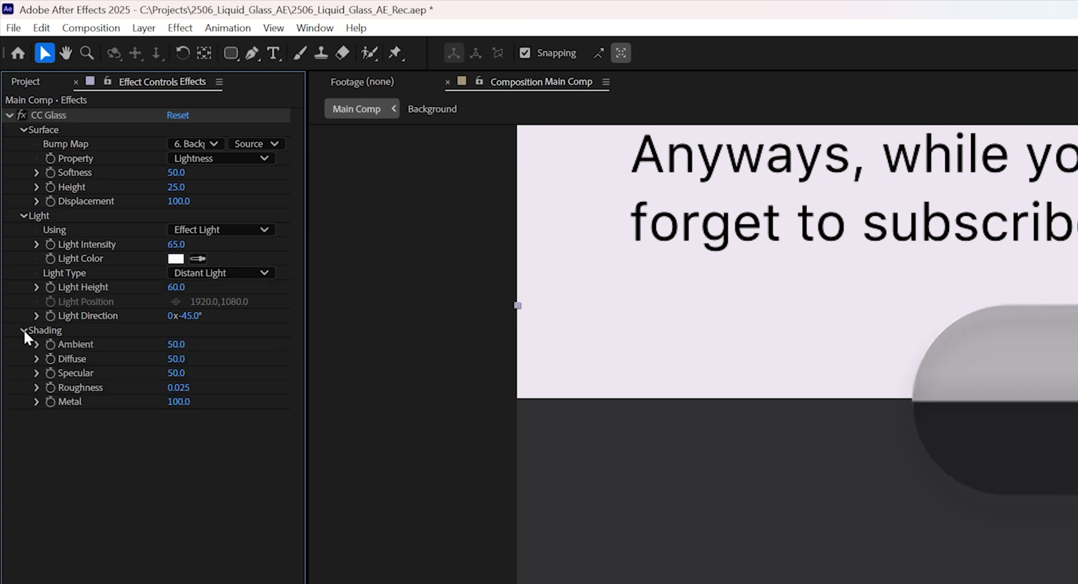
{"action": "key", "text": "Return"}
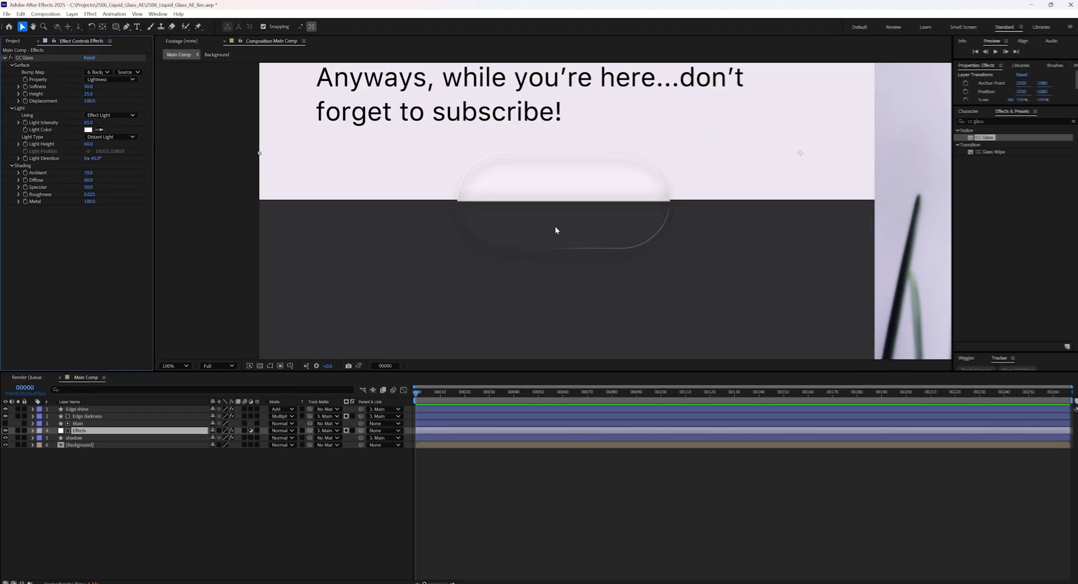
Step: Move the glass shape across the text and dark area to inspect the CC Glass distortion
{"action": "left_click_drag", "start_coordinate": [554, 228], "coordinate": [678, 173]}
{"action": "left_click_drag", "start_coordinate": [615, 206], "coordinate": [595, 313]}
{"action": "left_click_drag", "start_coordinate": [659, 277], "coordinate": [536, 349]}
Step: Find the CC Lens effect and apply it to the Effects layer
{"action": "left_click", "coordinate": [1020, 122]}
{"action": "type", "text": "c"}
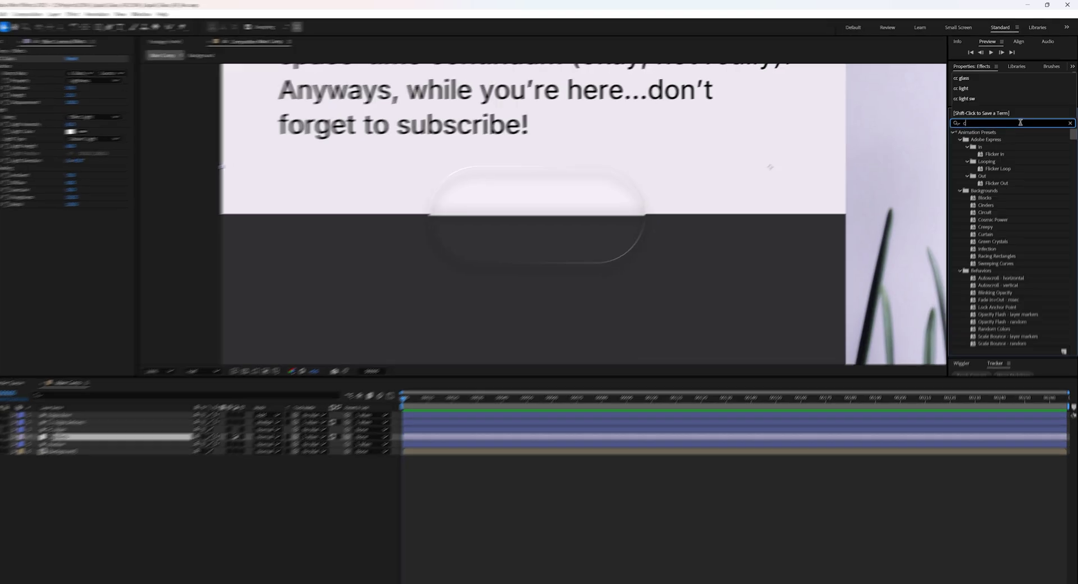
{"action": "type", "text": "c lens"}
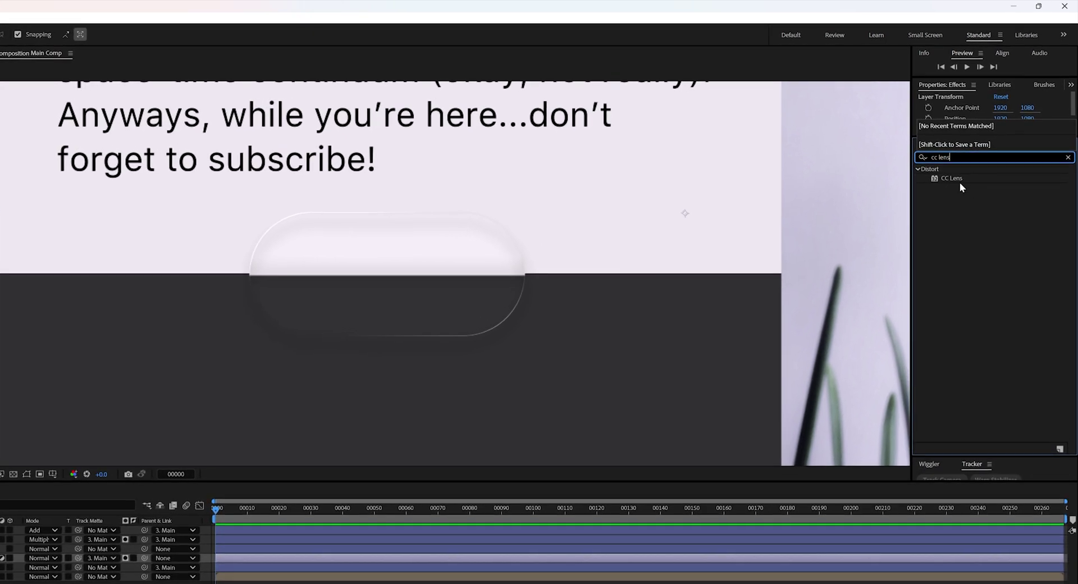
{"action": "double_click", "coordinate": [959, 181]}
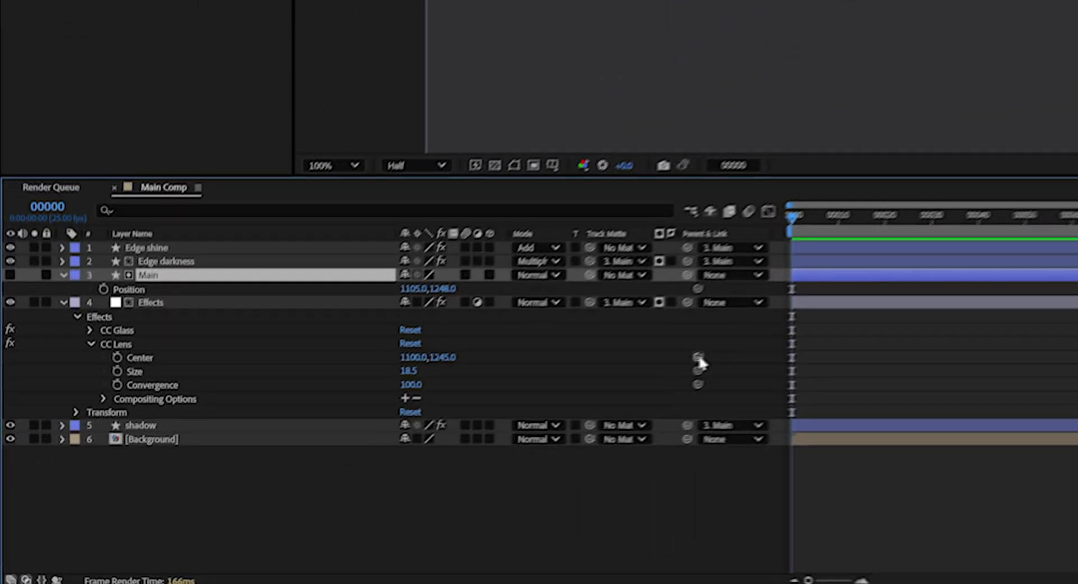
Step: Link the CC Lens Center to the Main layer's Position and test the link by moving Main
{"action": "left_click_drag", "start_coordinate": [365, 457], "coordinate": [286, 442]}
{"action": "left_click_drag", "start_coordinate": [572, 324], "coordinate": [144, 276]}
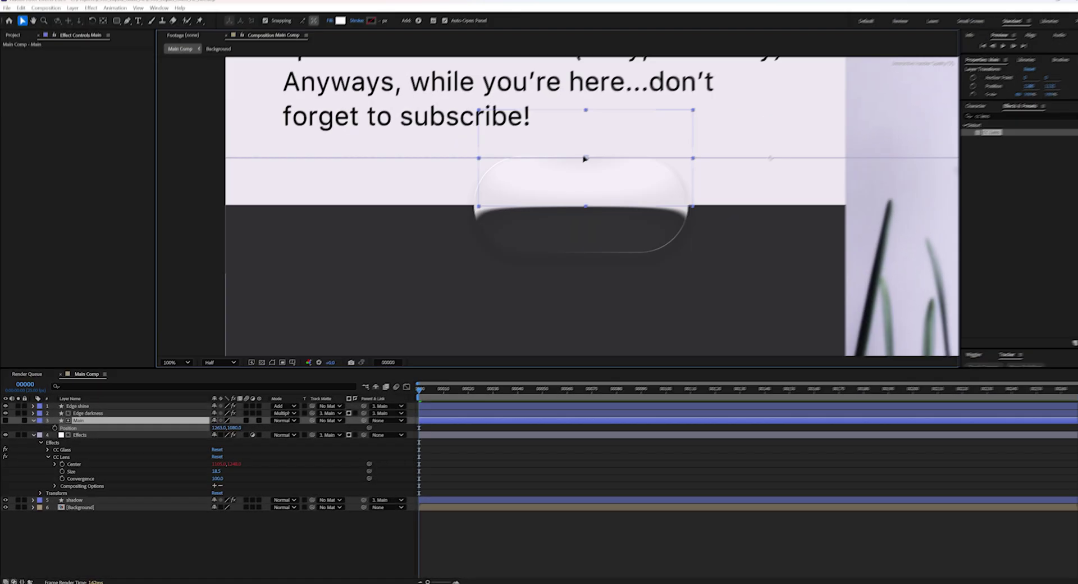
{"action": "left_click_drag", "start_coordinate": [574, 150], "coordinate": [542, 230]}
Step: Remove the track matte from Effects to inspect the whole lens, and restore Main as its matte
{"action": "left_click", "coordinate": [329, 435]}
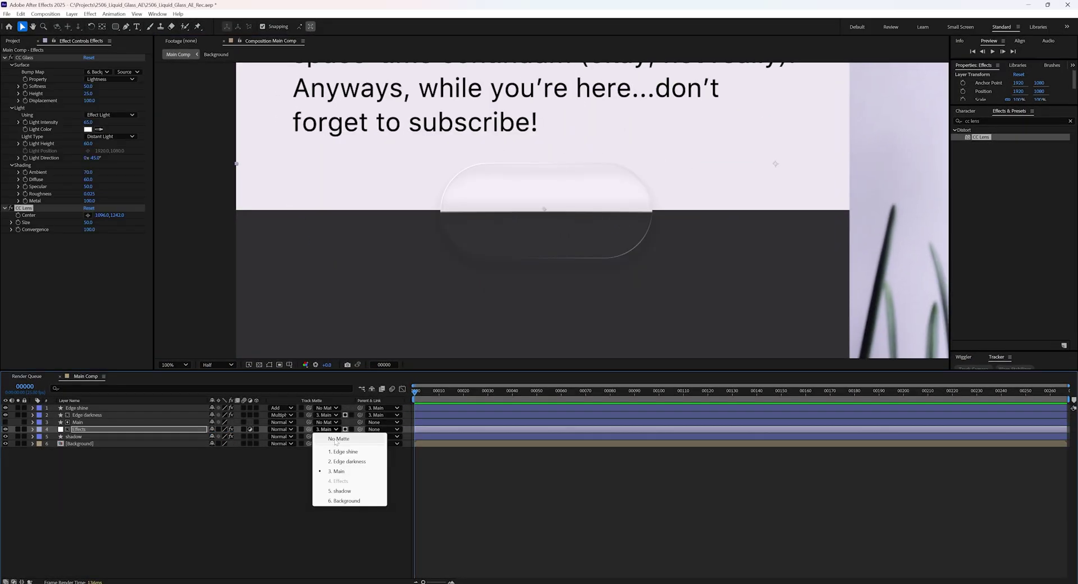
{"action": "left_click", "coordinate": [337, 438]}
{"action": "scroll", "coordinate": [387, 219], "scroll_direction": "down", "scroll_amount": 1}
{"action": "scroll", "coordinate": [530, 160], "scroll_direction": "down", "scroll_amount": 1}
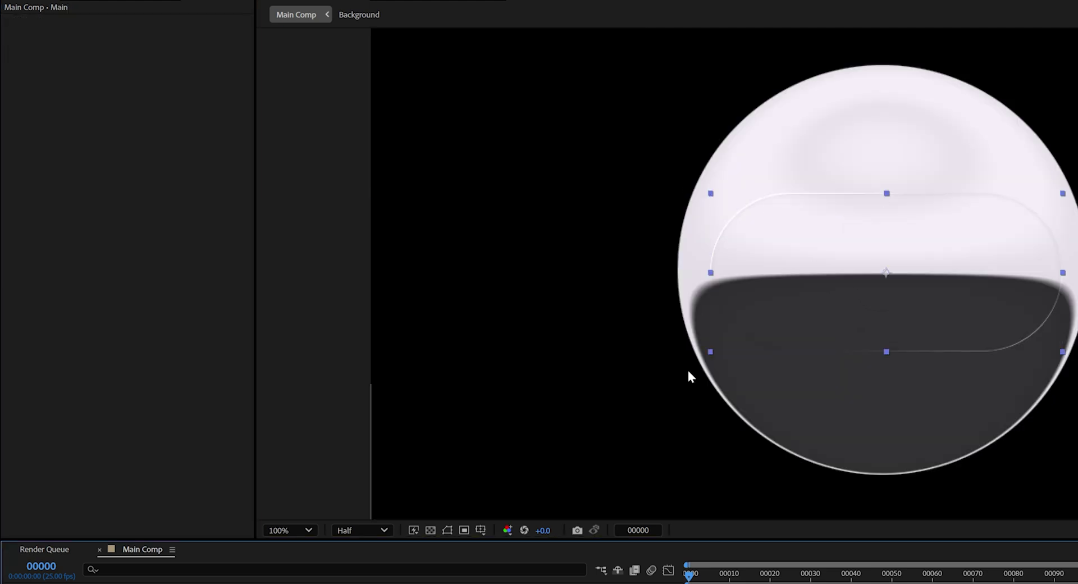
{"action": "left_click", "coordinate": [347, 424]}
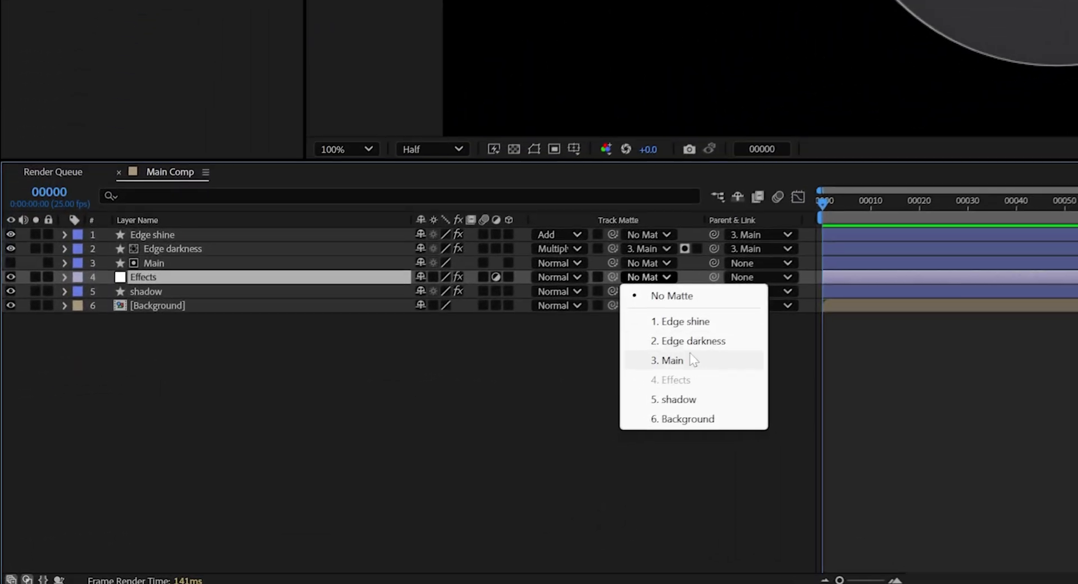
{"action": "left_click", "coordinate": [668, 368]}
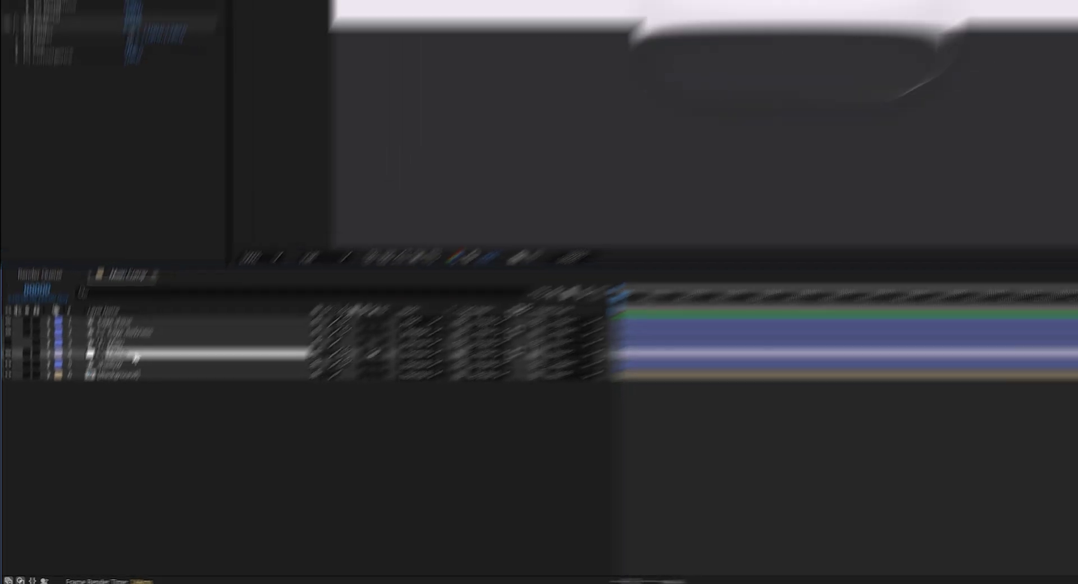
Step: Set the CC Lens Convergence on the Effects layer to 80
{"action": "left_click", "coordinate": [164, 261]}
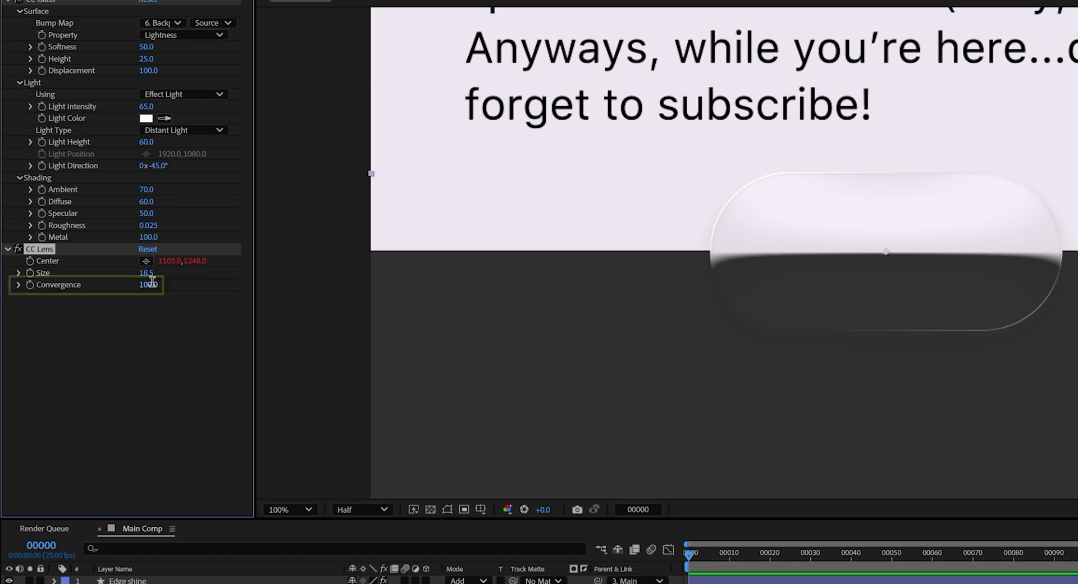
{"action": "type", "text": "80"}
{"action": "key", "text": "Return"}
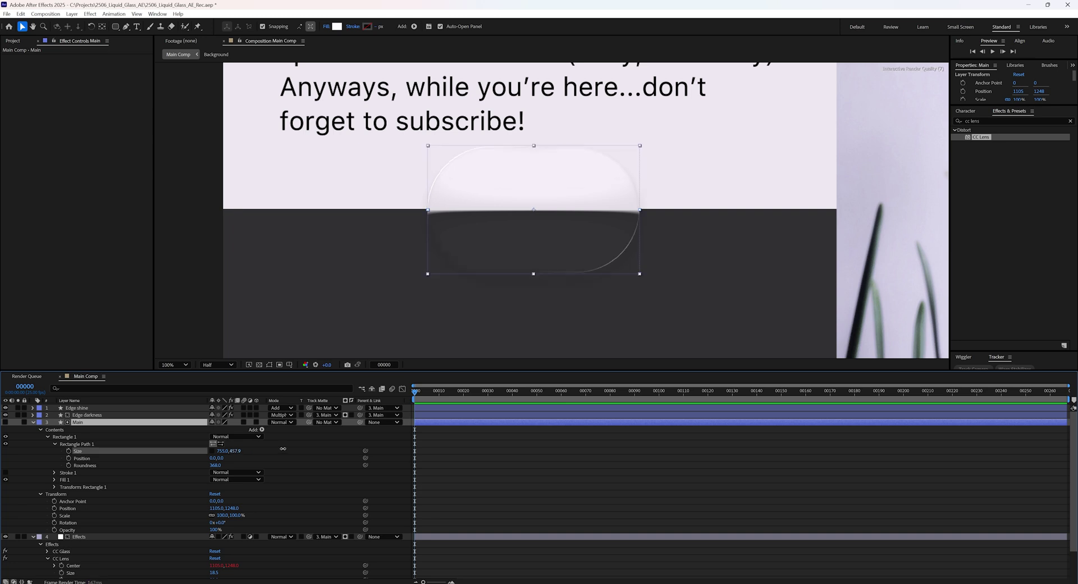
Step: Vary the Main rectangle's width and height to test the lens, and undo the last height change
{"action": "left_click_drag", "start_coordinate": [151, 452], "coordinate": [289, 450]}
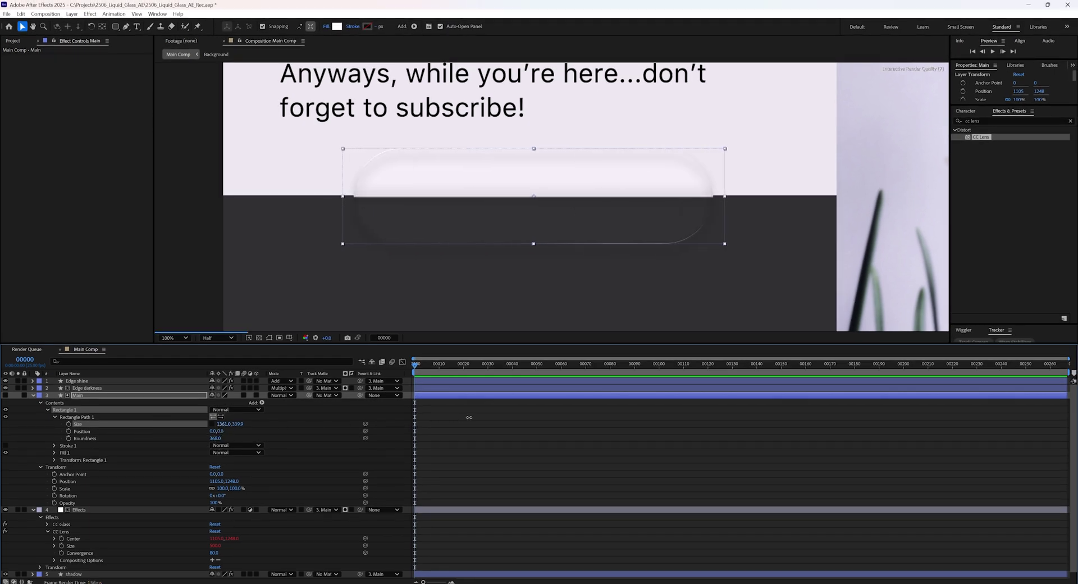
{"action": "left_click_drag", "start_coordinate": [320, 420], "coordinate": [237, 424]}
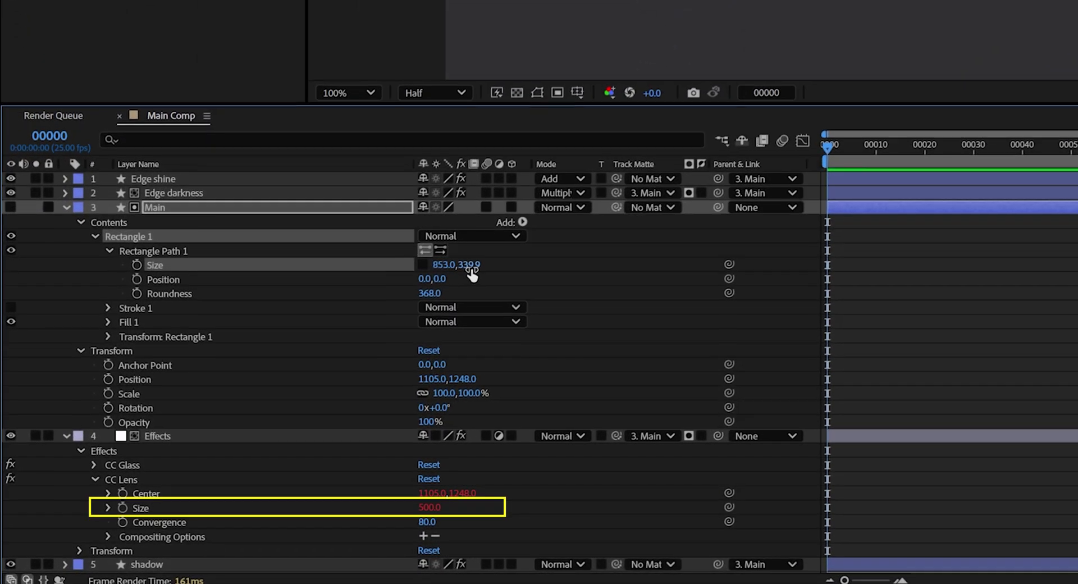
{"action": "left_click_drag", "start_coordinate": [472, 274], "coordinate": [366, 293]}
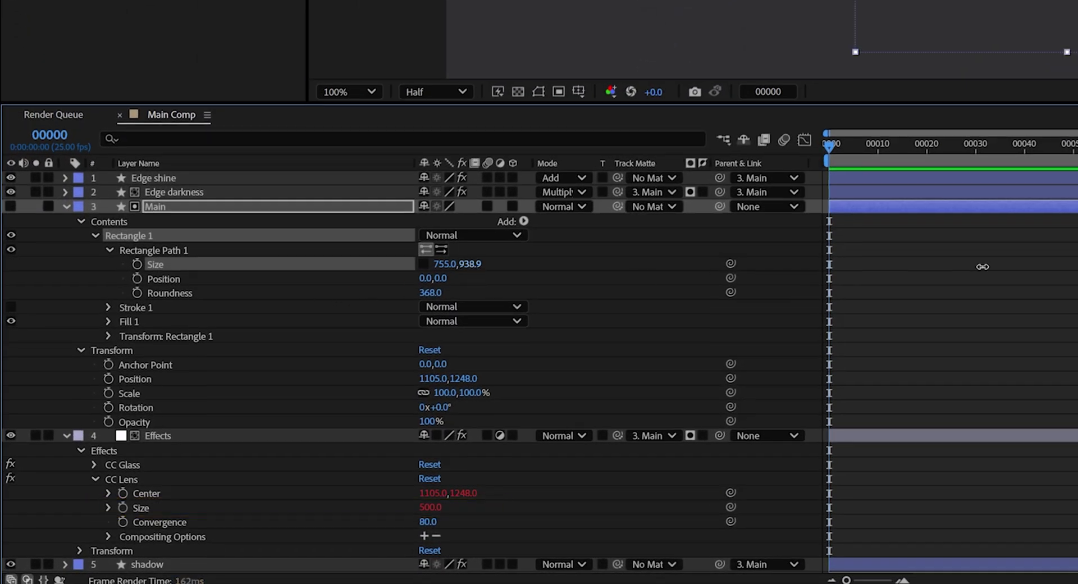
{"action": "left_click_drag", "start_coordinate": [983, 266], "coordinate": [985, 265]}
{"action": "key", "text": "ctrl+z"}
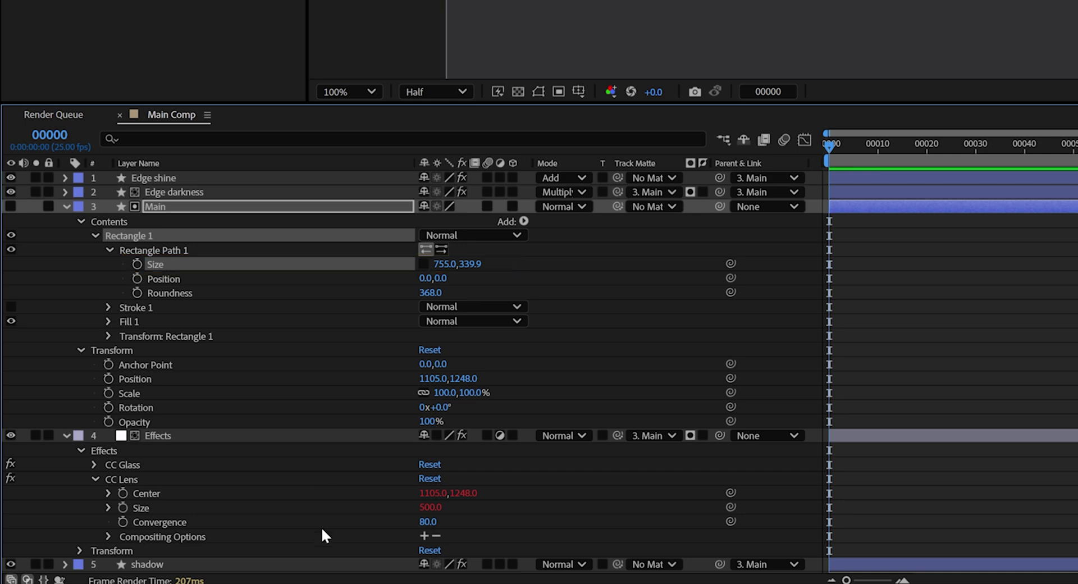
Step: Replace the CC Lens Size expression with one that returns the larger of Main's rectangle width and height multiplied by 0.025
{"action": "left_click", "coordinate": [121, 507], "text": "alt"}
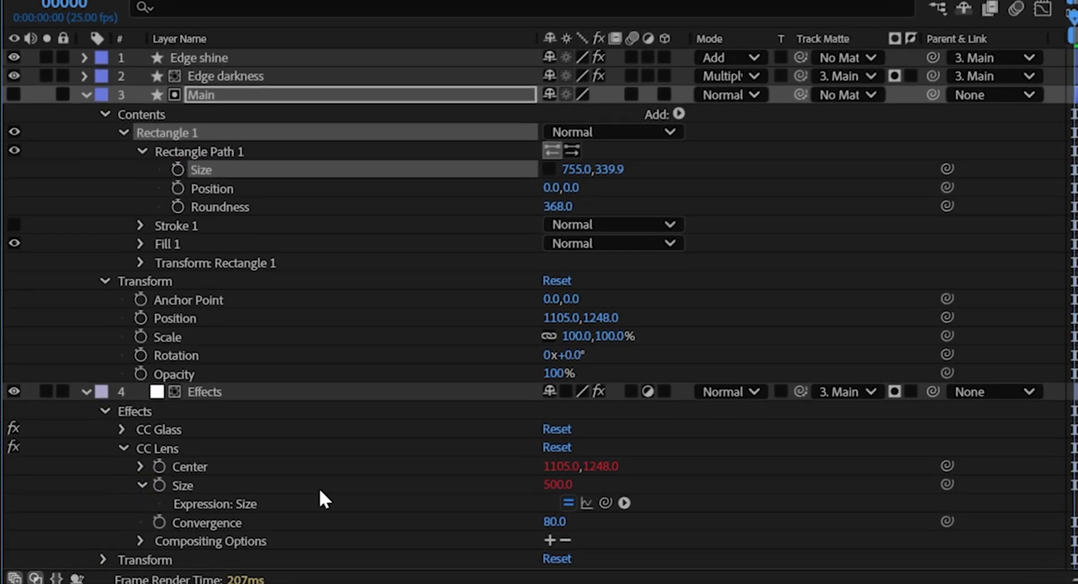
{"action": "scroll", "coordinate": [531, 480], "scroll_direction": "down", "scroll_amount": 1}
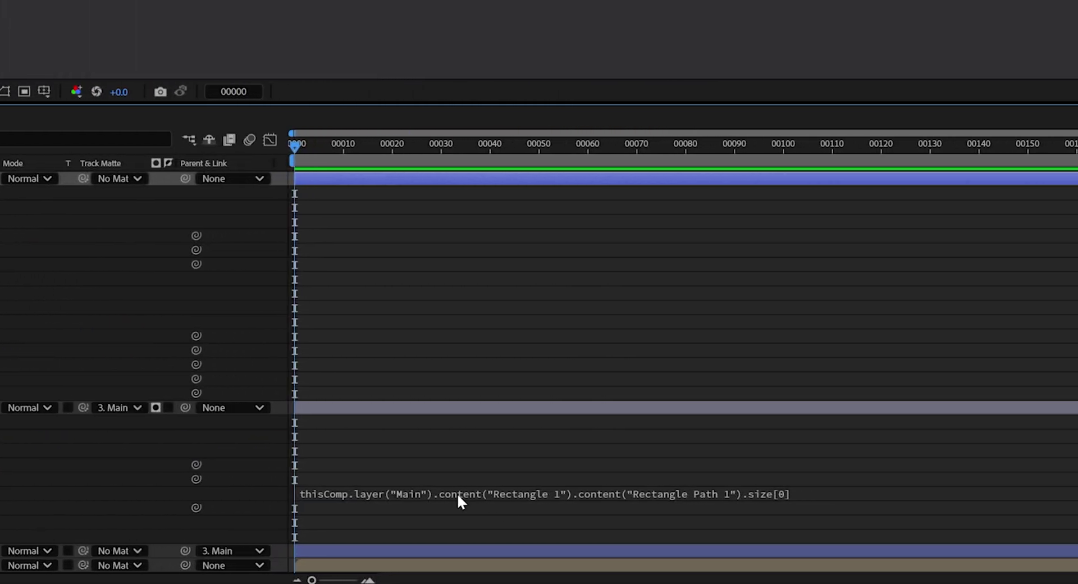
{"action": "left_click", "coordinate": [463, 494]}
{"action": "key", "text": "ctrl+v"}
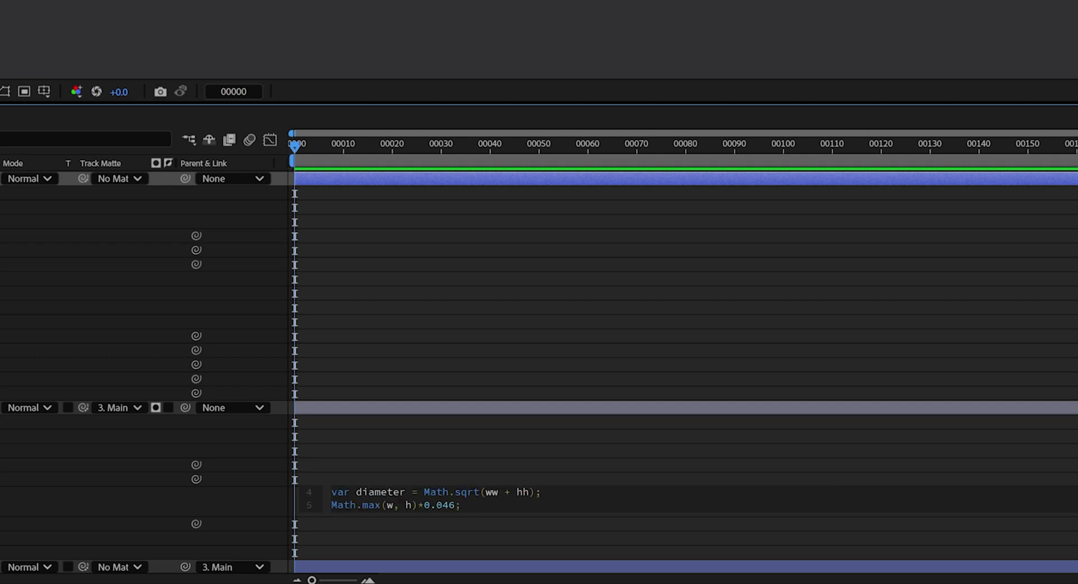
{"action": "scroll", "coordinate": [463, 493], "scroll_direction": "up", "scroll_amount": 1}
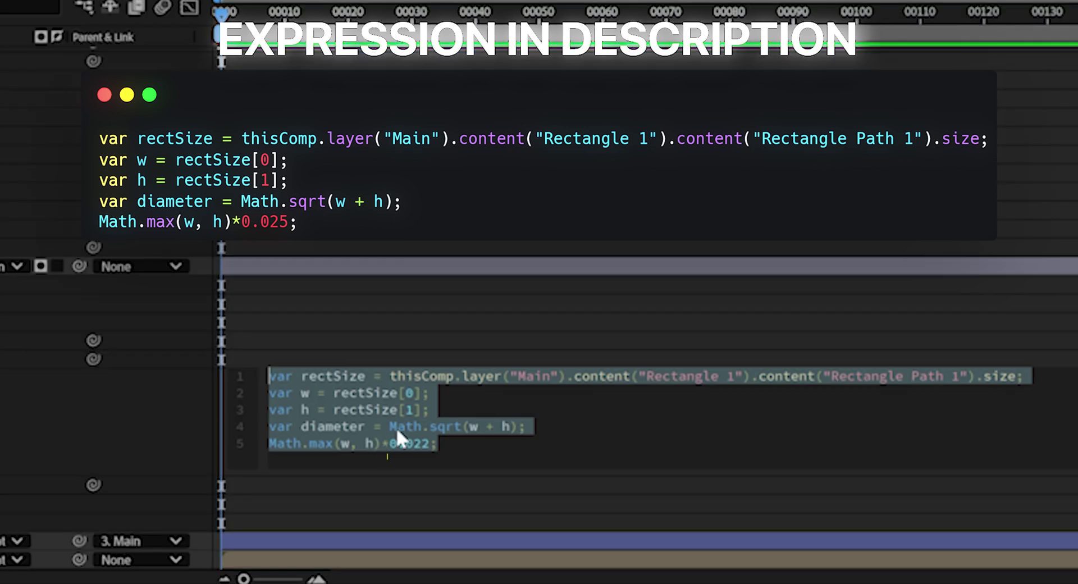
{"action": "left_click", "coordinate": [396, 427]}
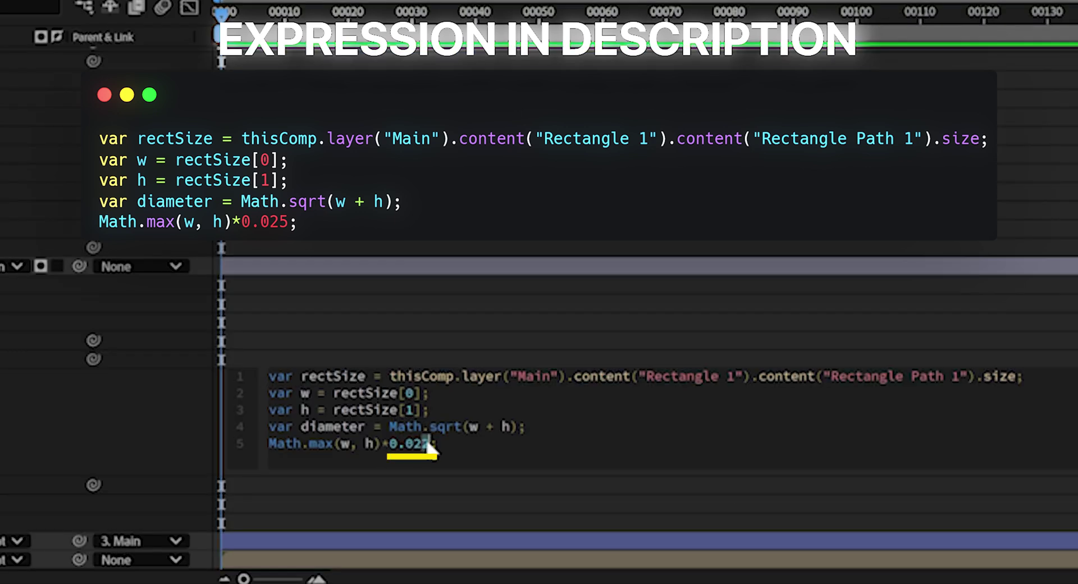
{"action": "key", "text": "KP_Enter"}
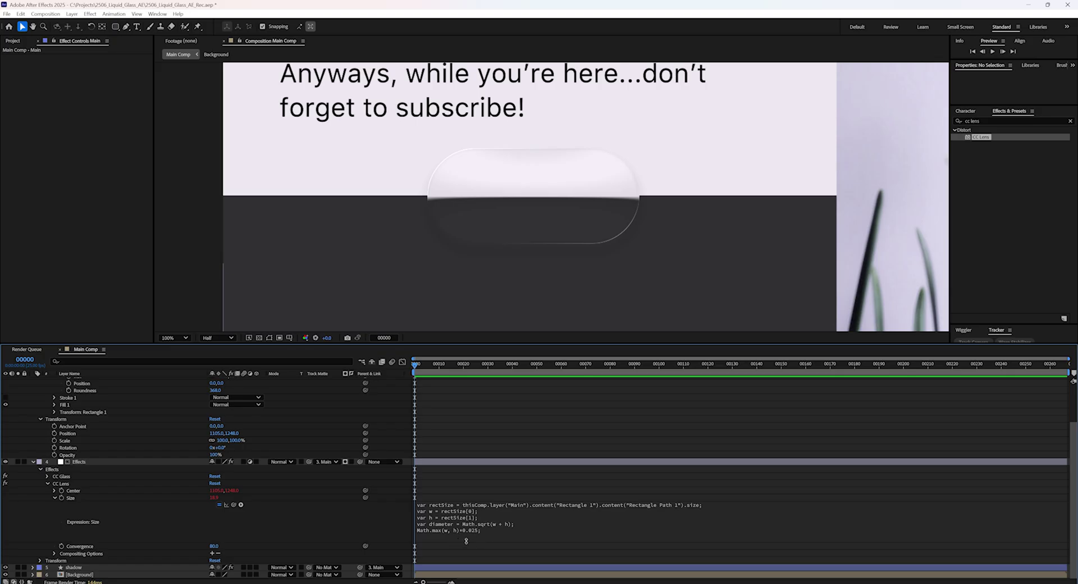
Step: Narrow the Main rectangle to about 588 wide and shift the shape to test the lens with it
{"action": "scroll", "coordinate": [183, 461], "scroll_direction": "up", "scroll_amount": 2}
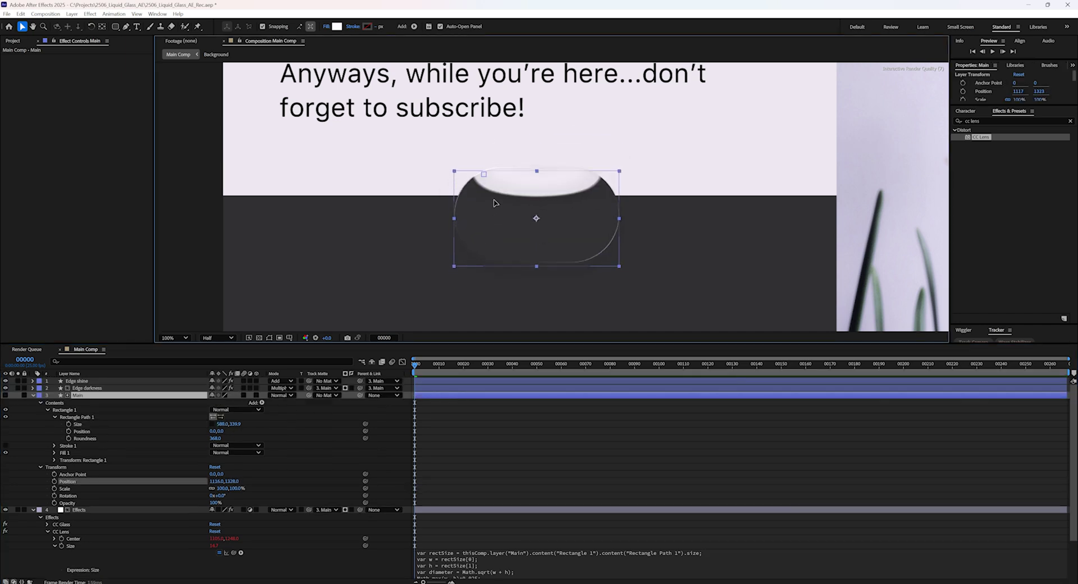
{"action": "key", "text": "Left"}
{"action": "key", "text": "Left"}
{"action": "key", "text": "Left"}
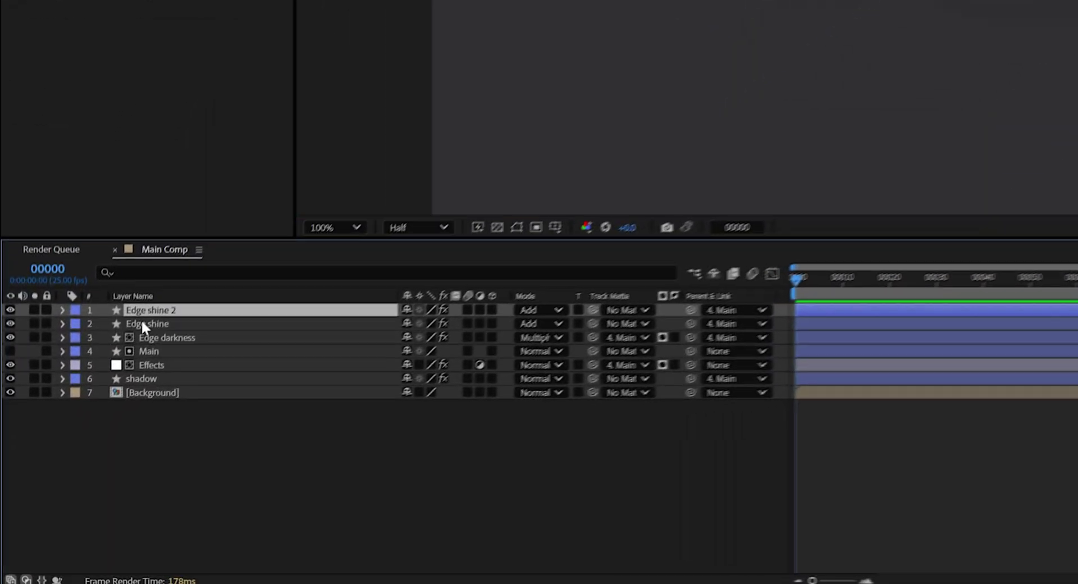
Step: Rename the duplicated Edge shine layer as Refraction map and set its blending mode to Normal
{"action": "key", "text": "Return"}
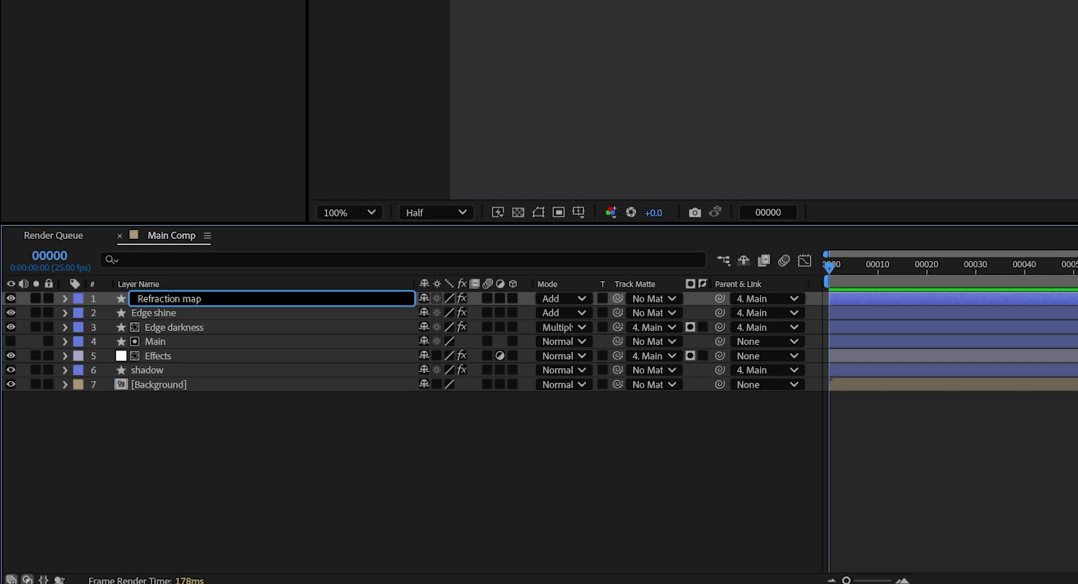
{"action": "type", "text": "Refraction map"}
{"action": "left_click", "coordinate": [577, 298]}
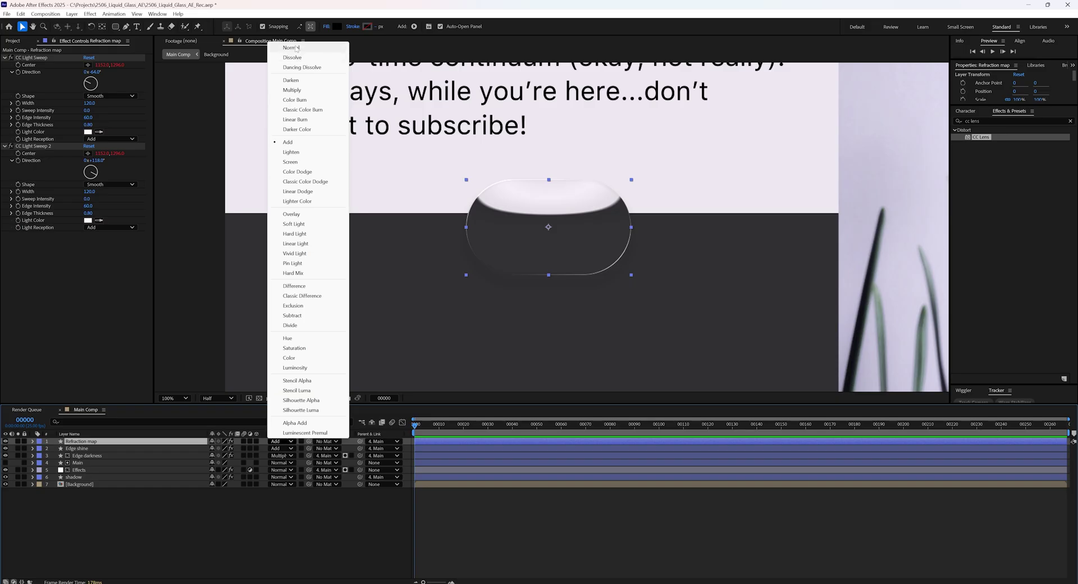
{"action": "left_click", "coordinate": [295, 47]}
Step: Delete all effects from the Refraction map layer
{"action": "left_click", "coordinate": [42, 59]}
{"action": "key", "text": "Delete"}
{"action": "key", "text": "Delete"}
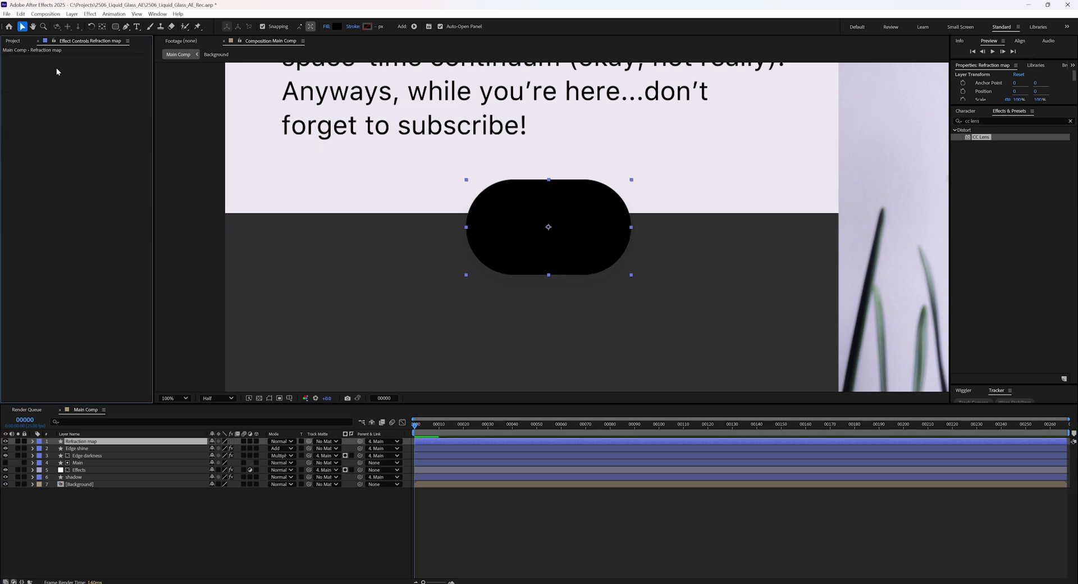
Step: Set the Refraction map shape's fill colour to #767676
{"action": "left_click", "coordinate": [336, 27]}
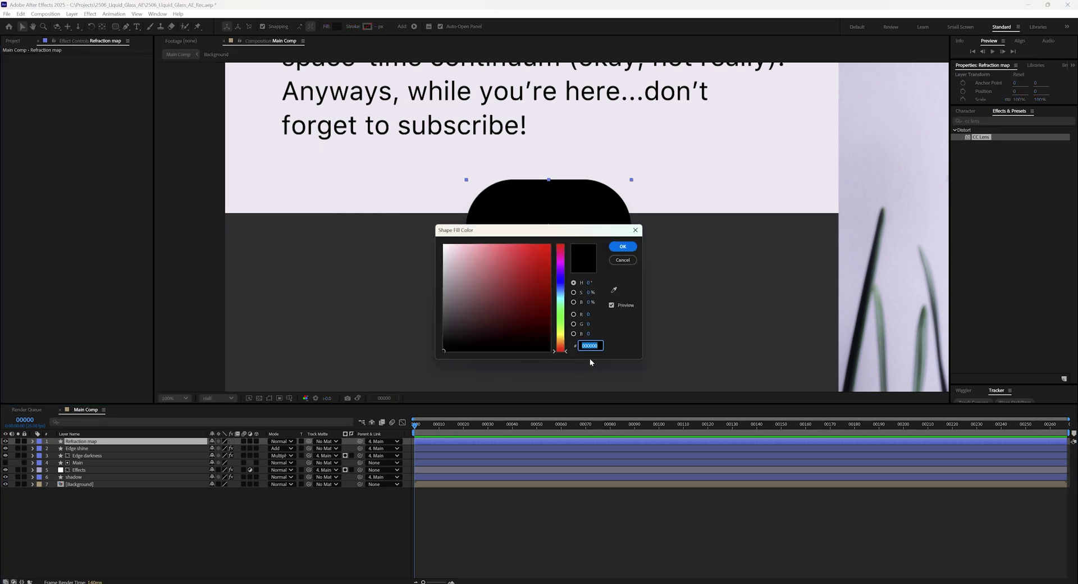
{"action": "type", "text": "767676"}
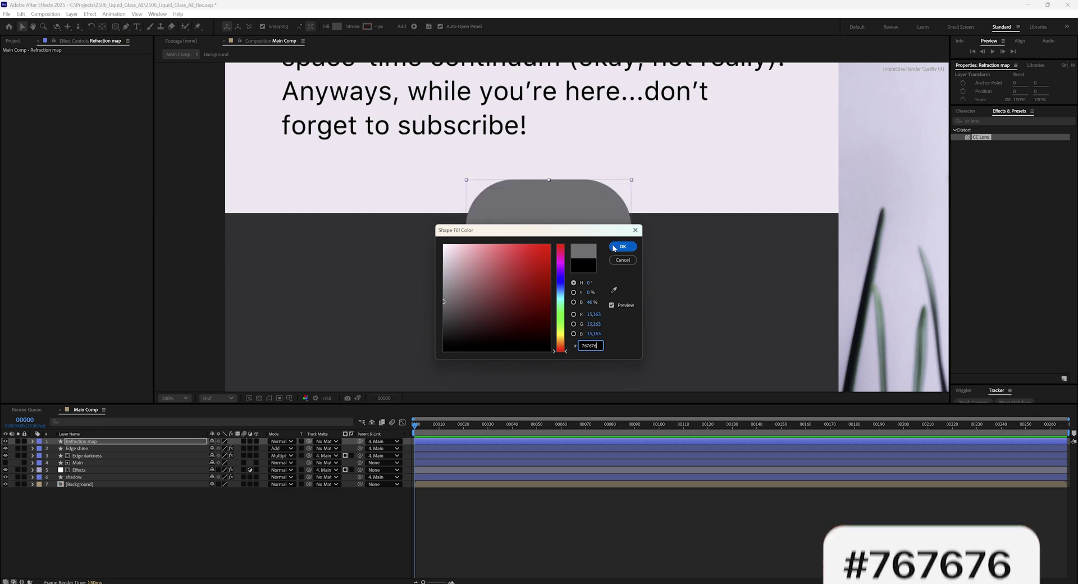
{"action": "left_click", "coordinate": [620, 248]}
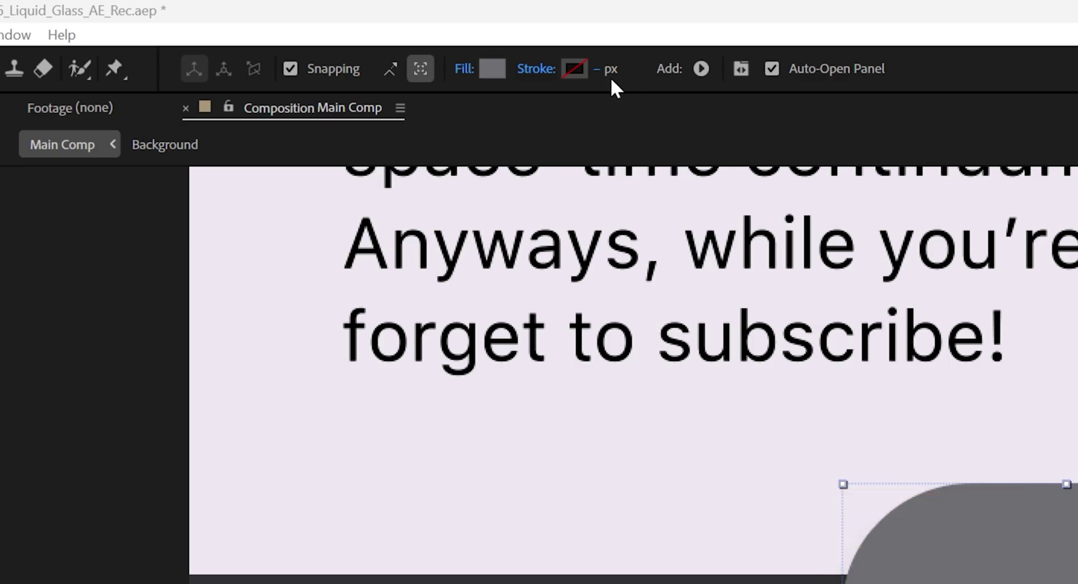
Step: Give the Refraction map shape a 70 px linear gradient stroke running vertically from black at its upper edge to white below
{"action": "type", "text": "70"}
{"action": "key", "text": "Return"}
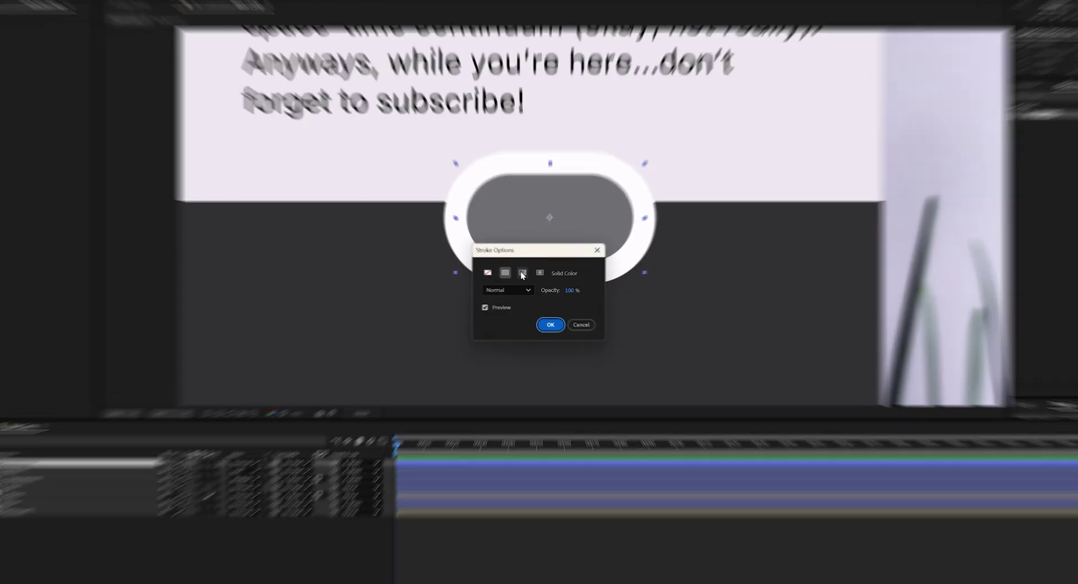
{"action": "left_click", "coordinate": [521, 273]}
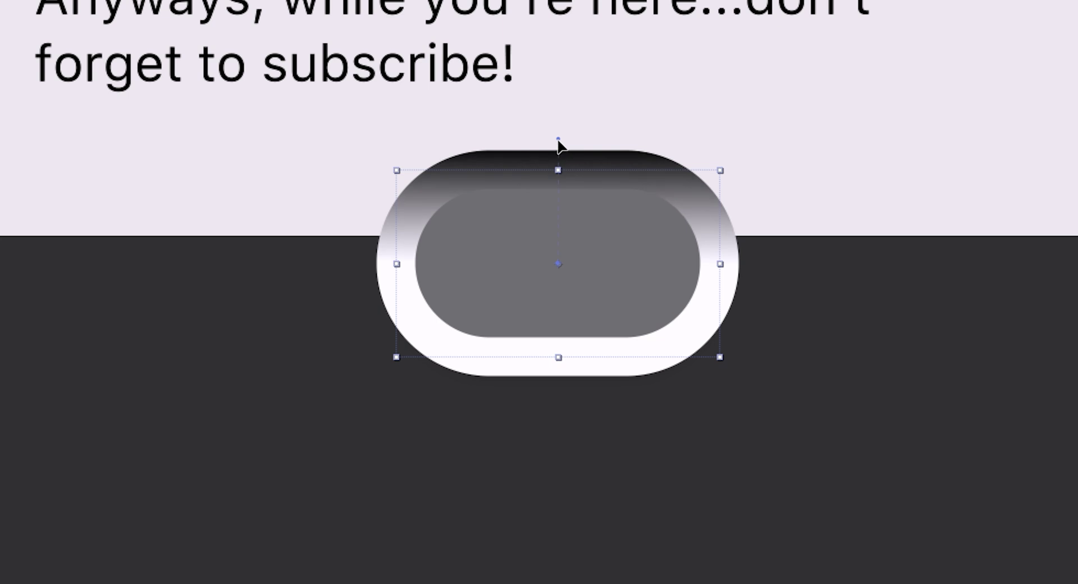
{"action": "mouse_move", "coordinate": [557, 261]}
{"action": "left_mouse_down"}
{"action": "mouse_move", "coordinate": [556, 333]}
{"action": "mouse_move", "coordinate": [561, 292]}
{"action": "left_mouse_up"}
Step: Apply a Gaussian Blur with a blurriness of 30 to the Refraction map layer
{"action": "left_click", "coordinate": [967, 222]}
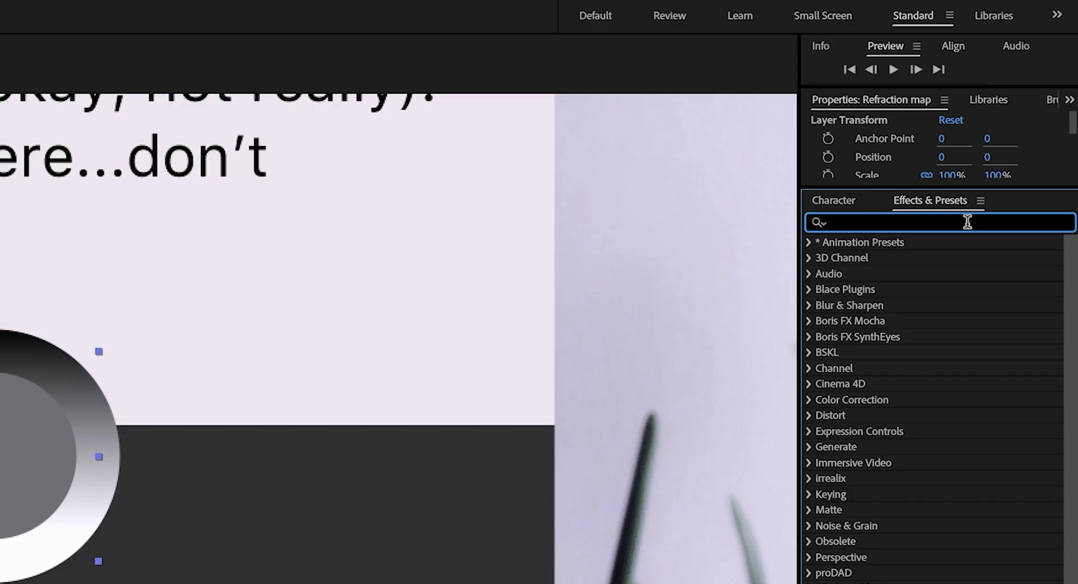
{"action": "type", "text": "gaussia"}
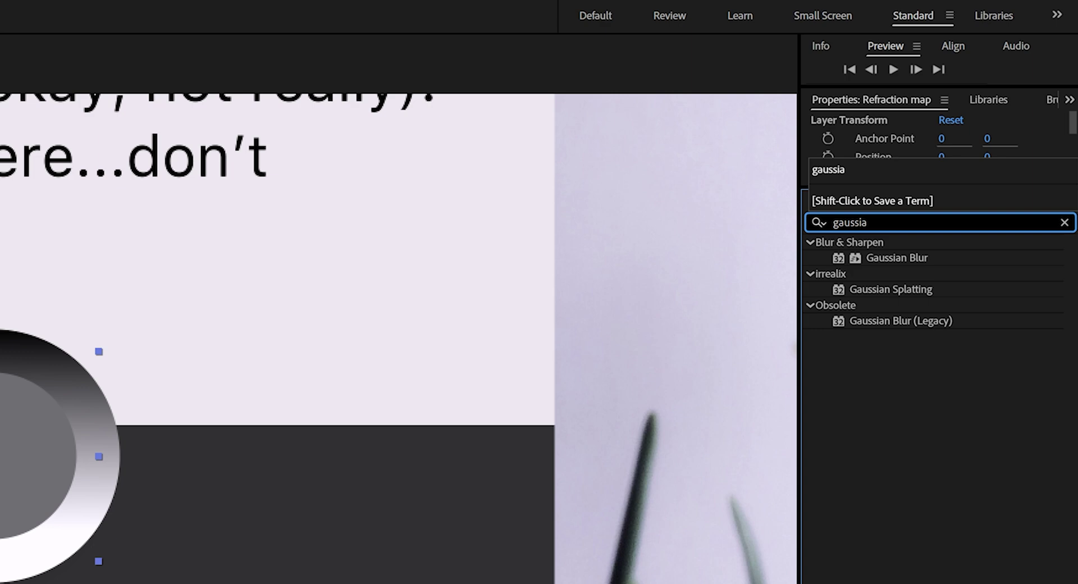
{"action": "double_click", "coordinate": [917, 258]}
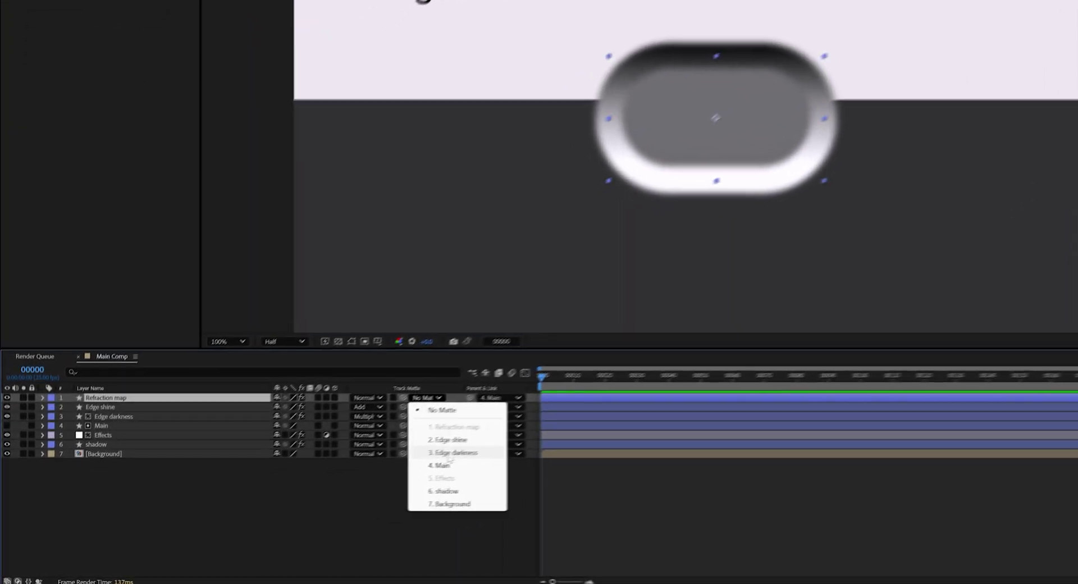
Step: Use the Main layer as the Refraction map's track matte and hide the Refraction map layer
{"action": "left_click", "coordinate": [469, 461]}
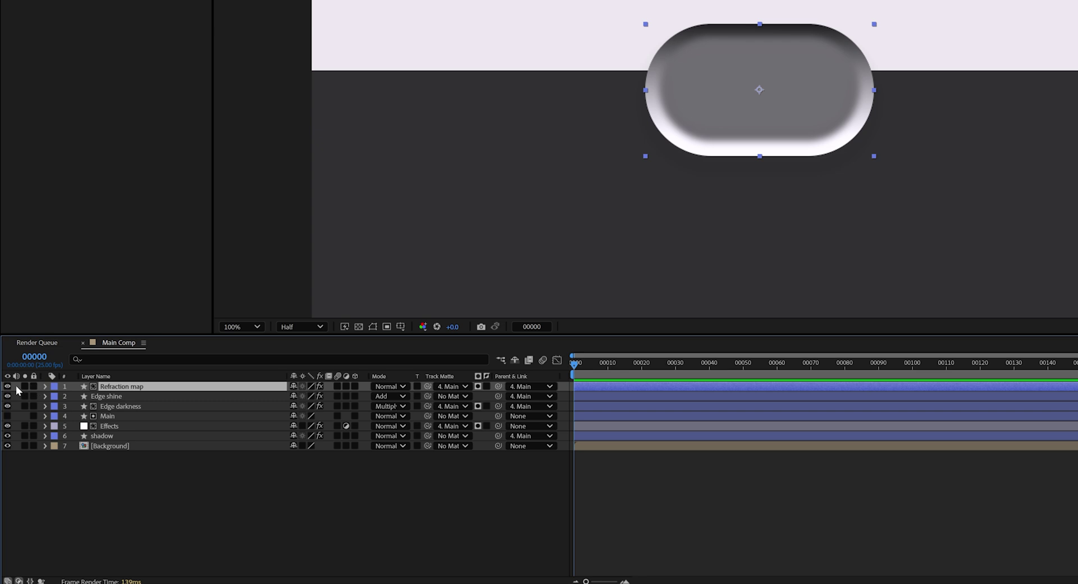
{"action": "left_click", "coordinate": [7, 386]}
Step: Add a Displacement Map effect to the Effects layer, using the Refraction map layer with Effects & Masks as its source
{"action": "left_click", "coordinate": [126, 429]}
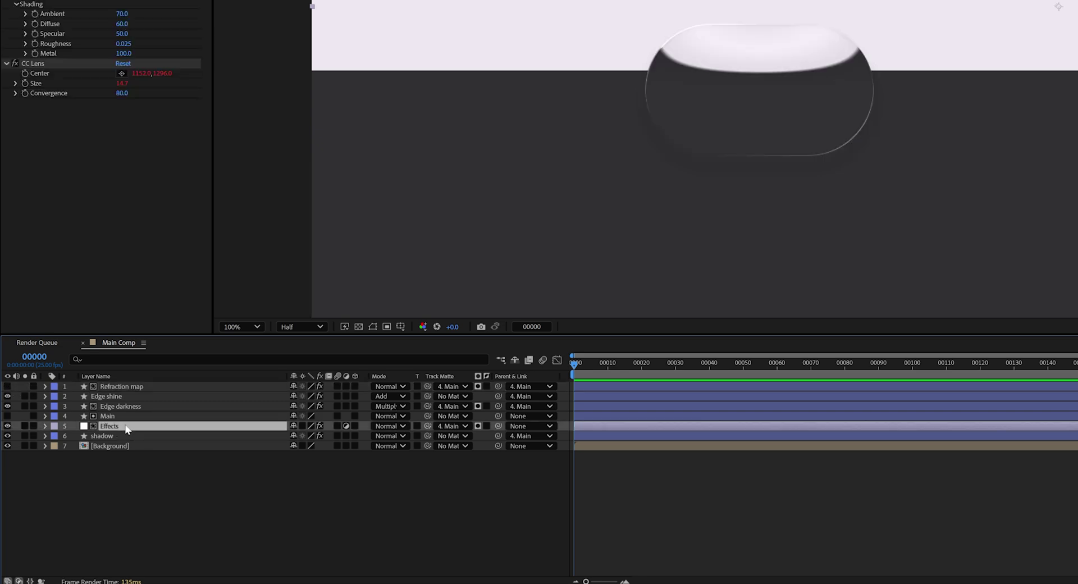
{"action": "type", "text": "displace"}
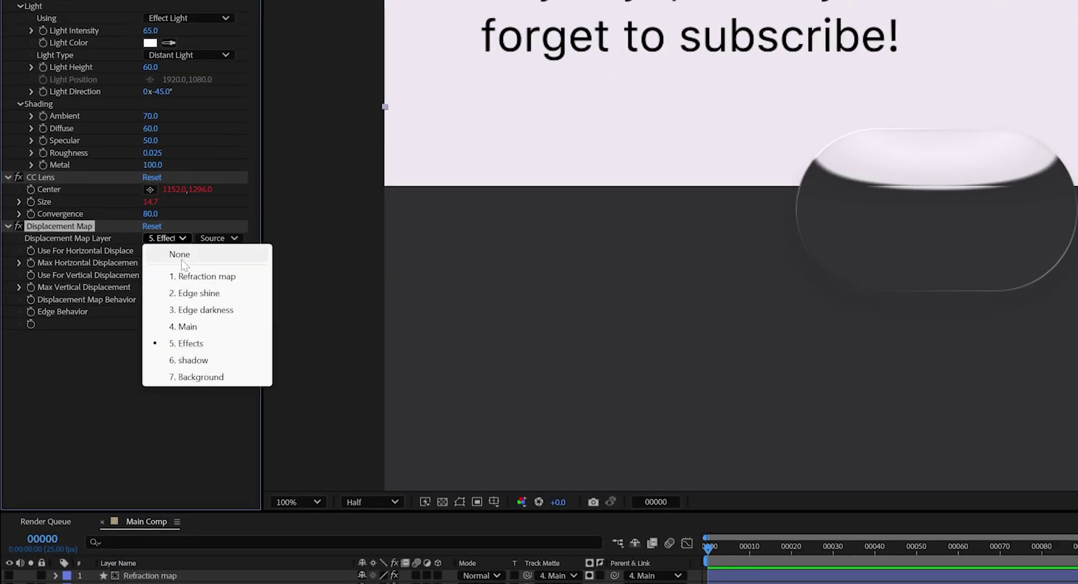
{"action": "left_click", "coordinate": [207, 275]}
{"action": "left_click", "coordinate": [212, 240]}
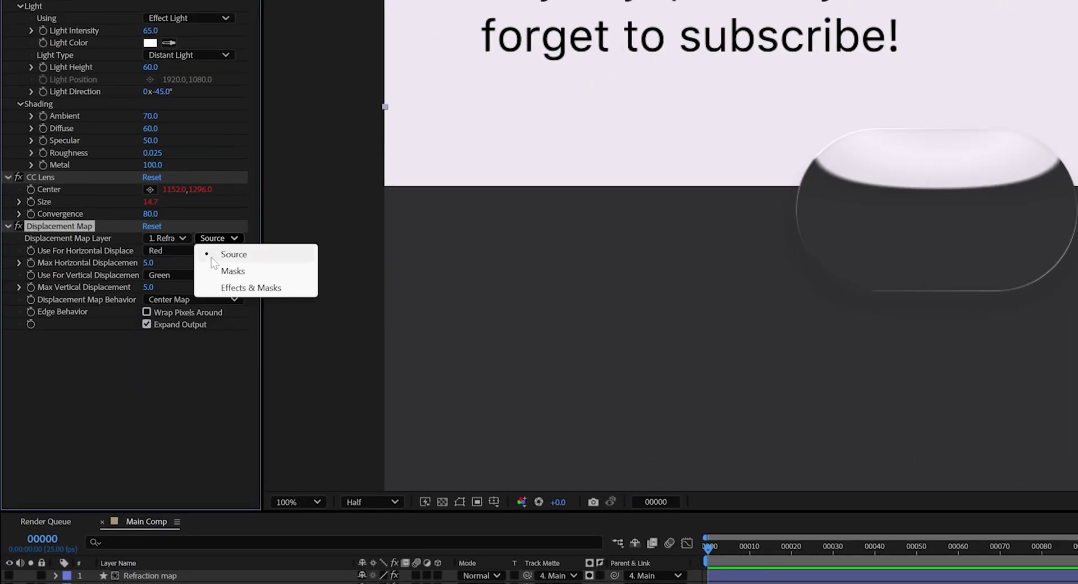
{"action": "left_click", "coordinate": [232, 289]}
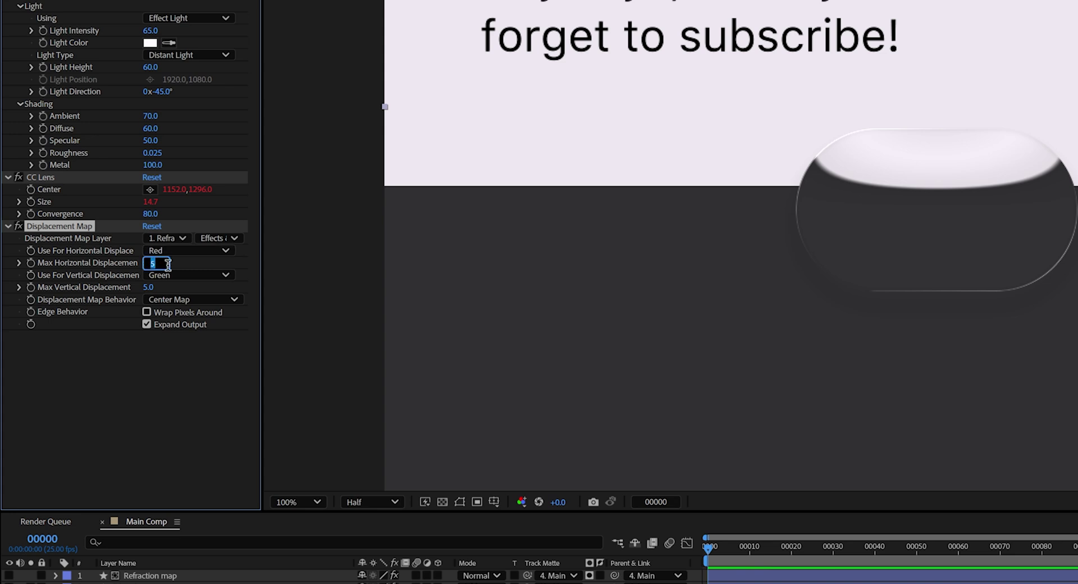
Step: Set the horizontal displacement to 0, drive the vertical one by Luminance with a negative maximum, and move the Main shape to test it
{"action": "type", "text": "0"}
{"action": "key", "text": "Return"}
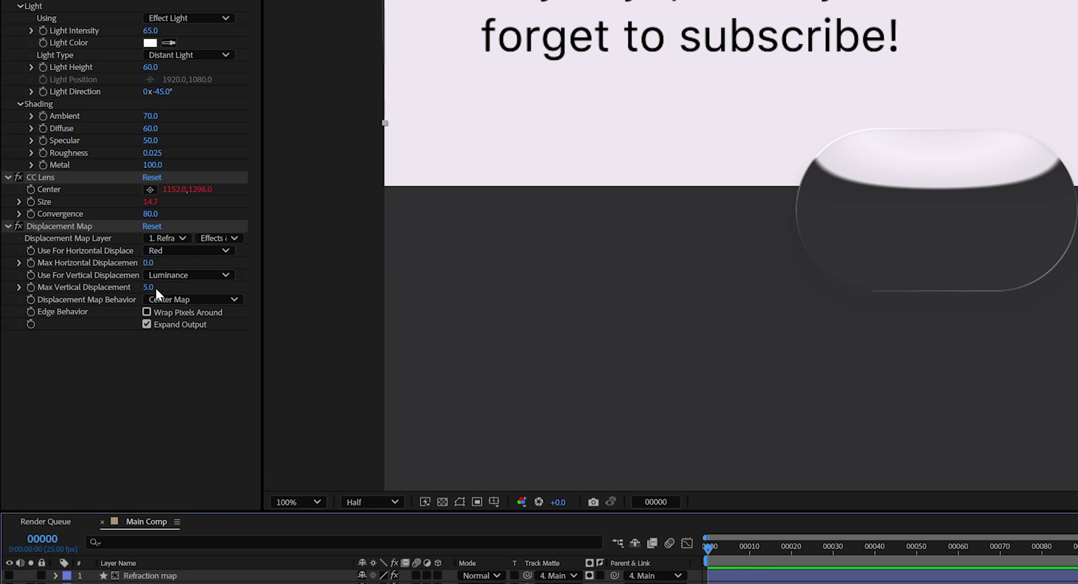
{"action": "left_click", "coordinate": [150, 287]}
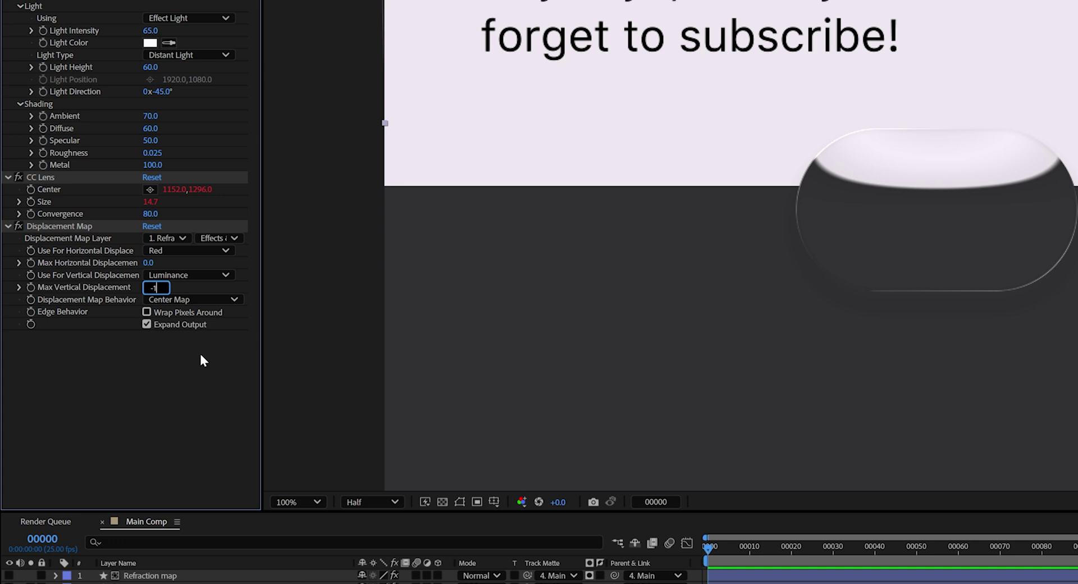
{"action": "key", "text": "Return"}
{"action": "left_click_drag", "start_coordinate": [931, 200], "coordinate": [916, 66]}
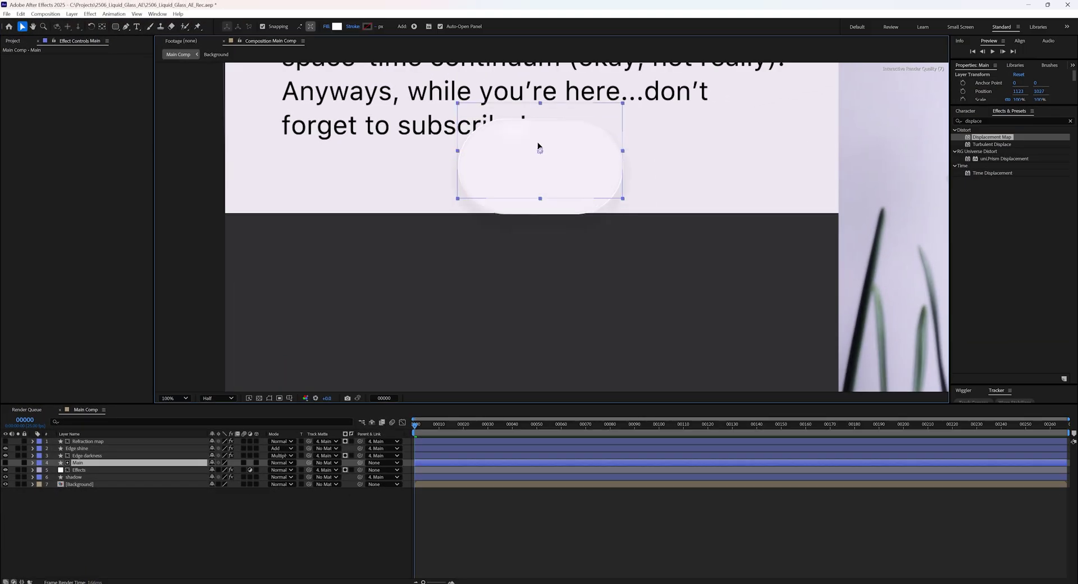
{"action": "left_click_drag", "start_coordinate": [537, 147], "coordinate": [532, 229]}
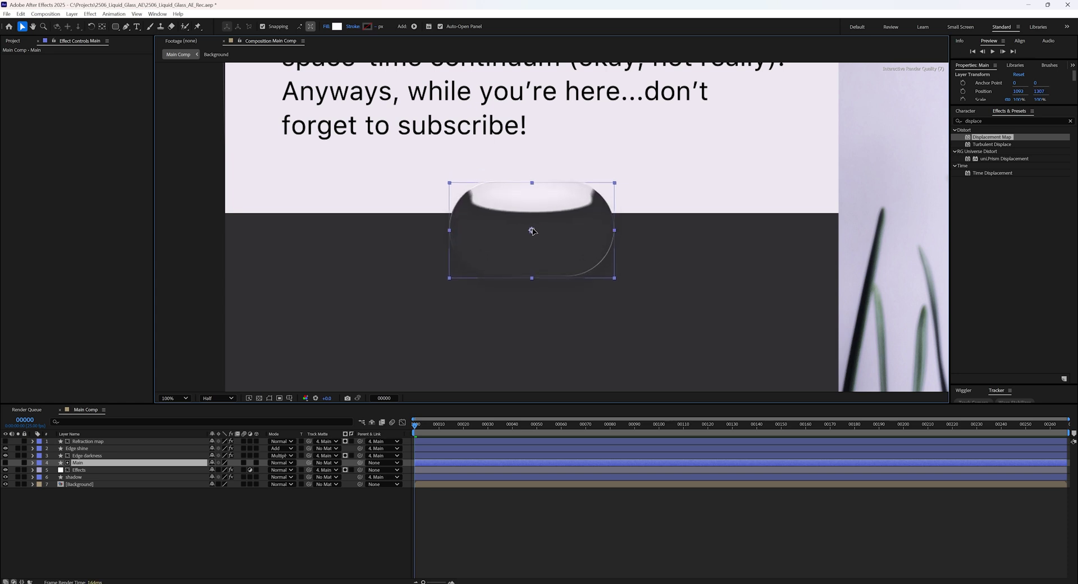
Step: Increase the Refraction map's Gaussian Blur to about 50 and try a different stroke width on its shape
{"action": "left_click", "coordinate": [88, 441]}
{"action": "left_click_drag", "start_coordinate": [87, 65], "coordinate": [92, 64]}
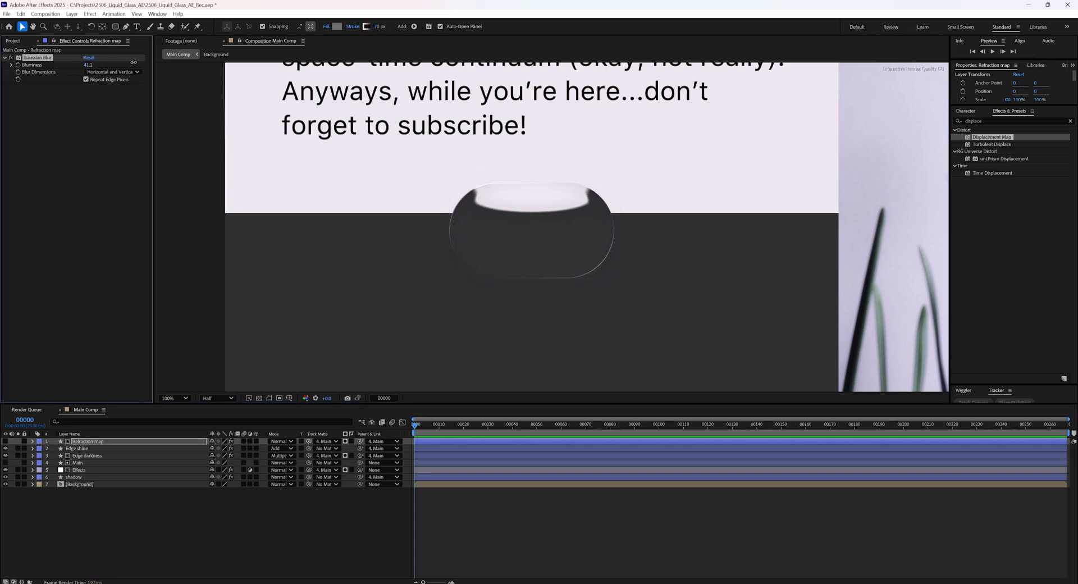
{"action": "left_click_drag", "start_coordinate": [381, 27], "coordinate": [388, 27]}
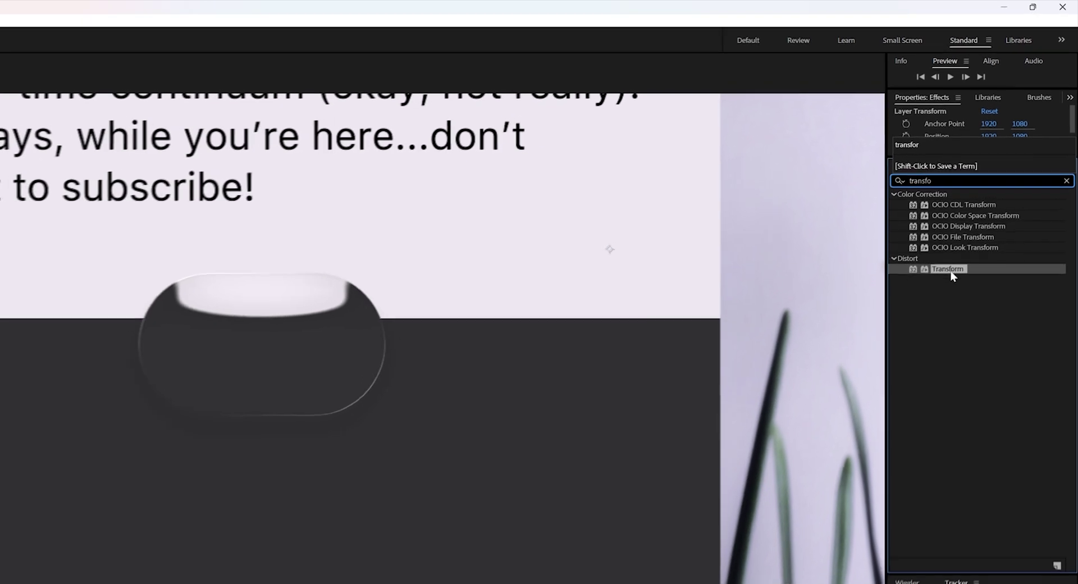
Step: Add a Transform effect to the Effects layer, link its anchor point and position to Main's position, and adjust its scale
{"action": "double_click", "coordinate": [945, 274]}
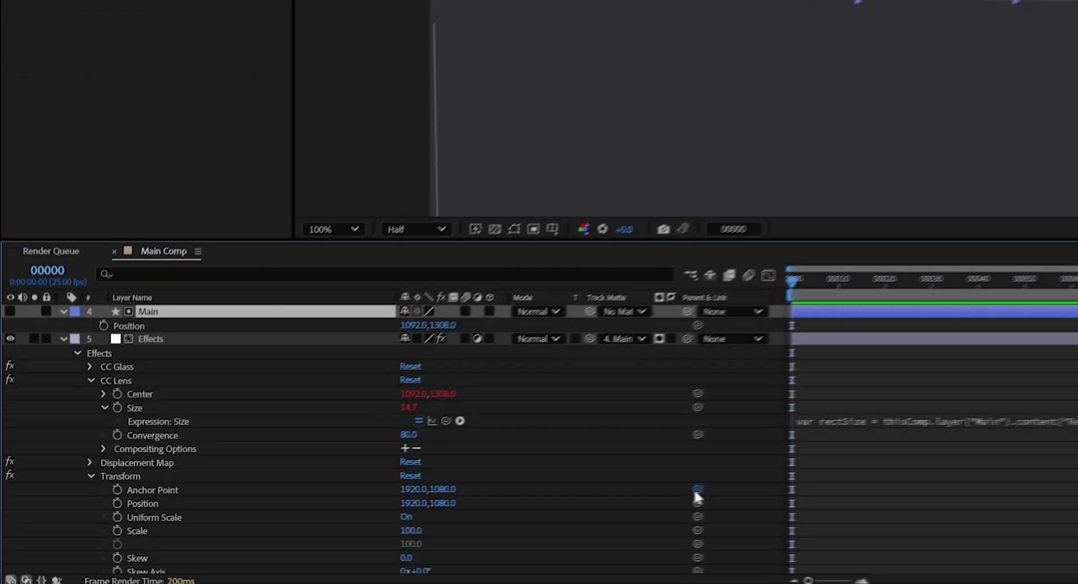
{"action": "left_click_drag", "start_coordinate": [698, 492], "coordinate": [172, 313]}
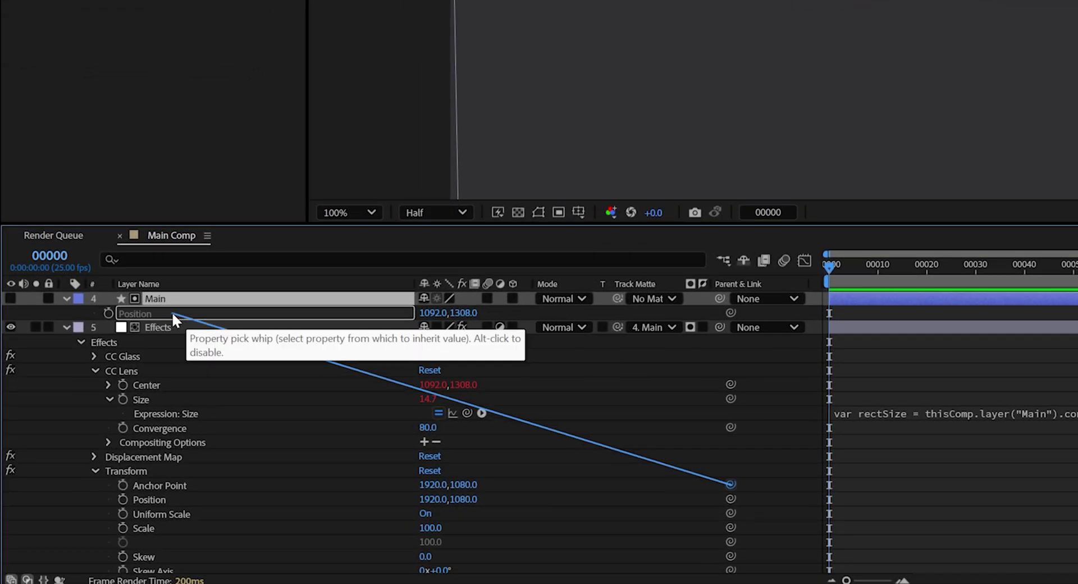
{"action": "left_click_drag", "start_coordinate": [172, 314], "coordinate": [172, 314]}
{"action": "left_click_drag", "start_coordinate": [730, 499], "coordinate": [179, 315]}
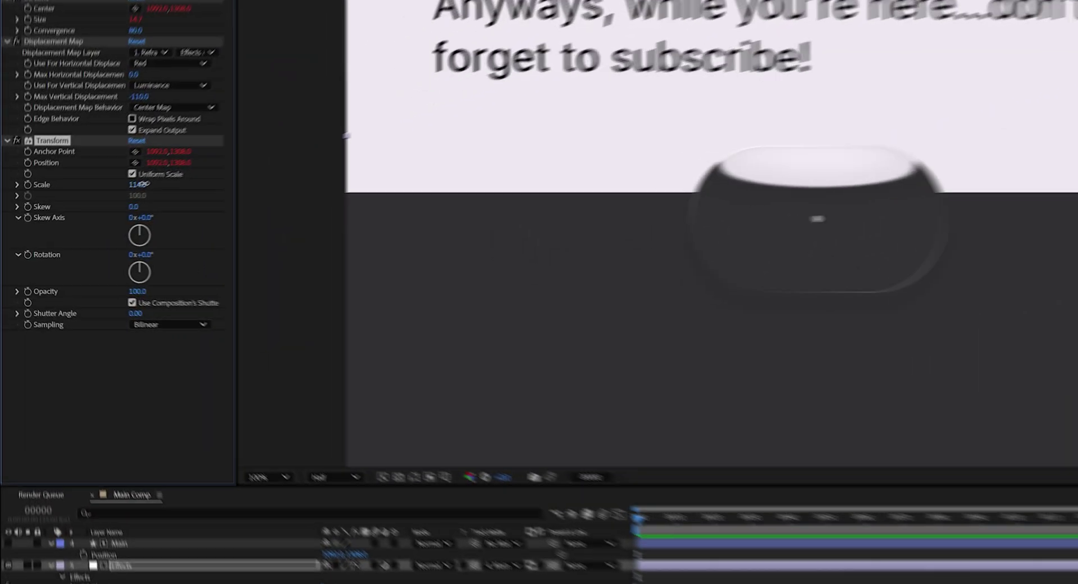
{"action": "left_click_drag", "start_coordinate": [141, 184], "coordinate": [157, 179]}
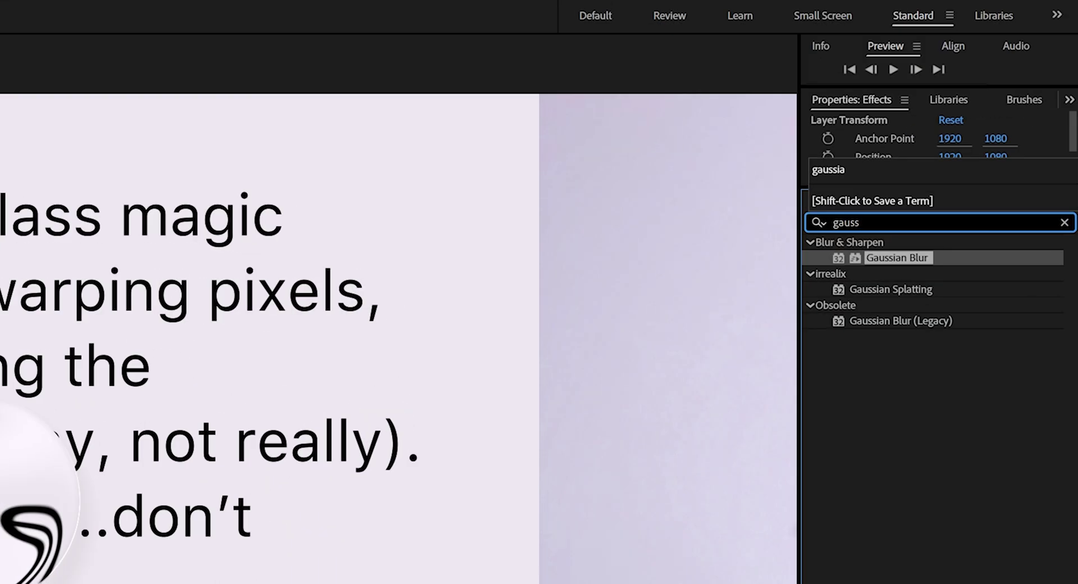
Step: Apply a Gaussian Blur to the Effects layer and move the Main shape across the background to test the glass
{"action": "double_click", "coordinate": [898, 257]}
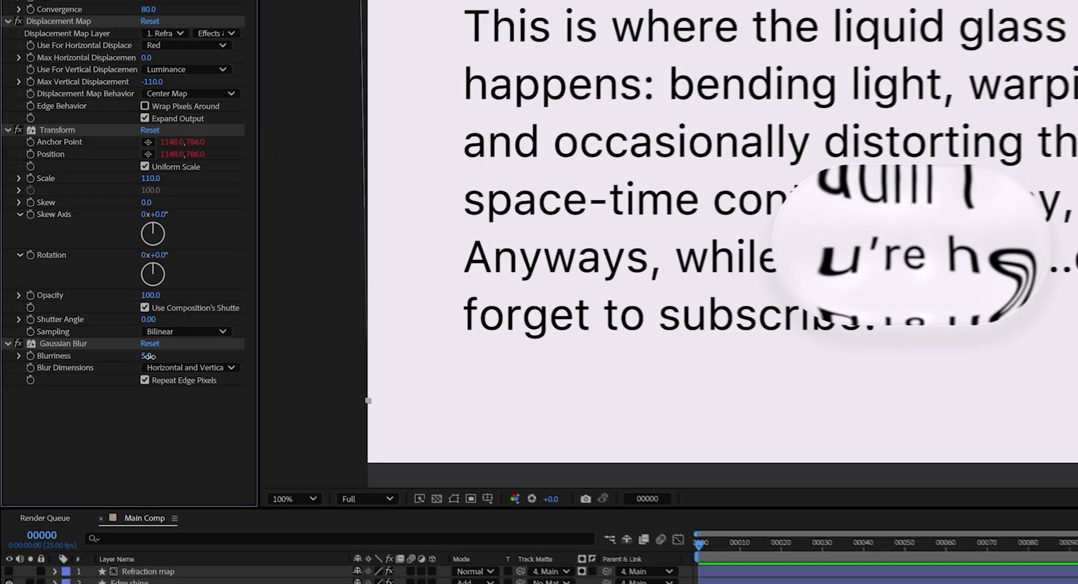
{"action": "left_click", "coordinate": [140, 348]}
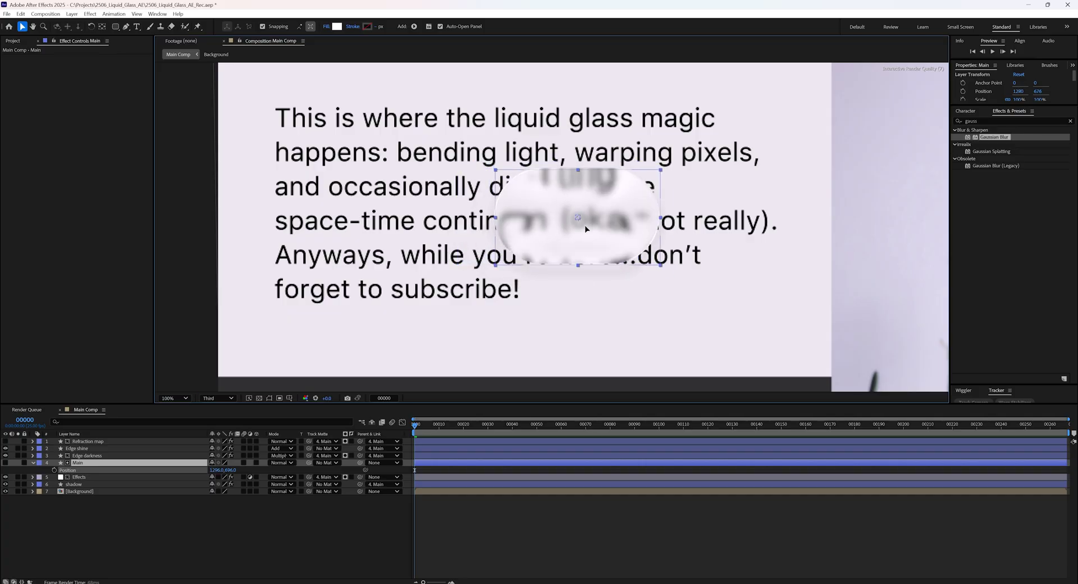
{"action": "left_click_drag", "start_coordinate": [585, 229], "coordinate": [646, 263]}
{"action": "scroll", "coordinate": [525, 235], "scroll_direction": "down", "scroll_amount": 1}
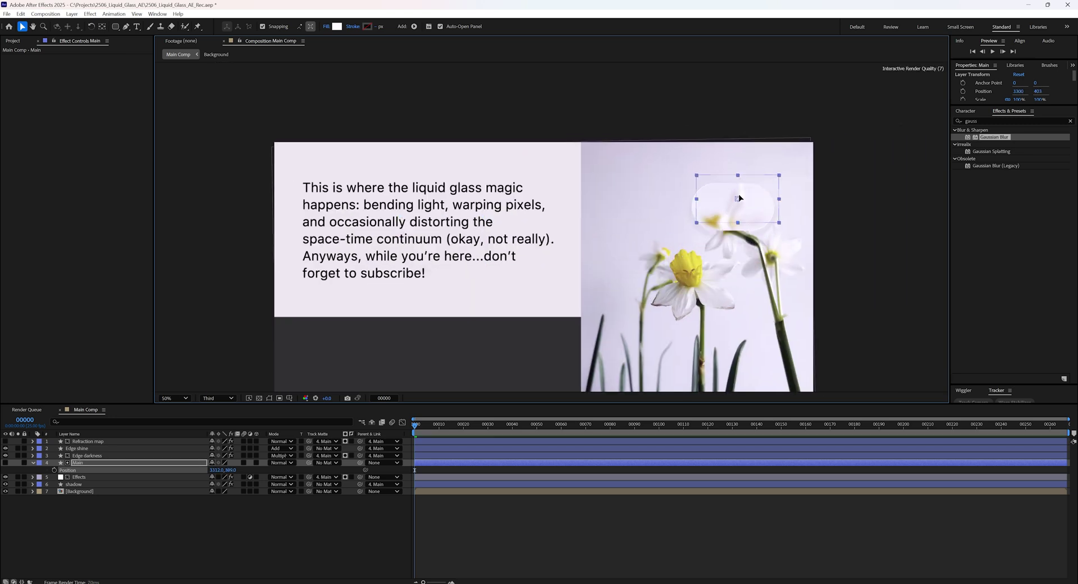
{"action": "left_click_drag", "start_coordinate": [734, 292], "coordinate": [705, 308]}
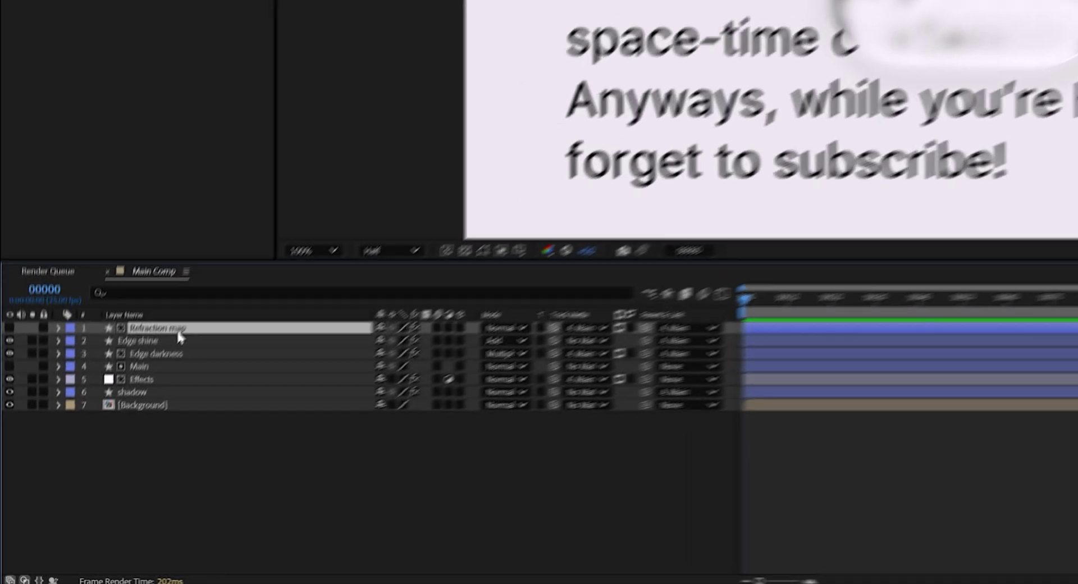
Step: Duplicate the Refraction map layer, rename the copy "color" and remove its track matte
{"action": "key", "text": "ctrl+d"}
{"action": "key", "text": "Return"}
{"action": "type", "text": "col"}
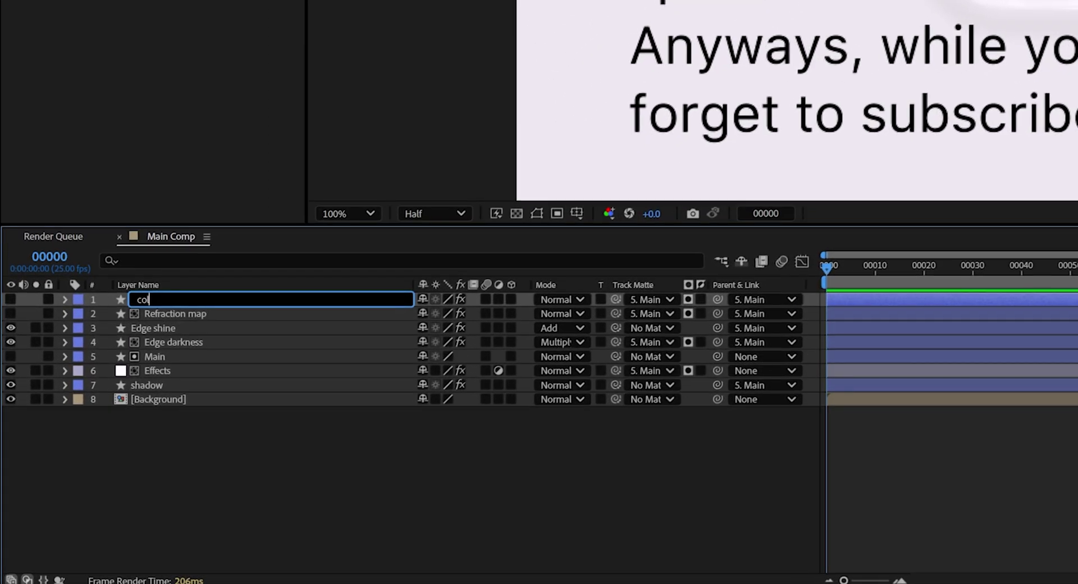
{"action": "type", "text": "or"}
{"action": "left_click", "coordinate": [634, 300]}
{"action": "left_click", "coordinate": [646, 314]}
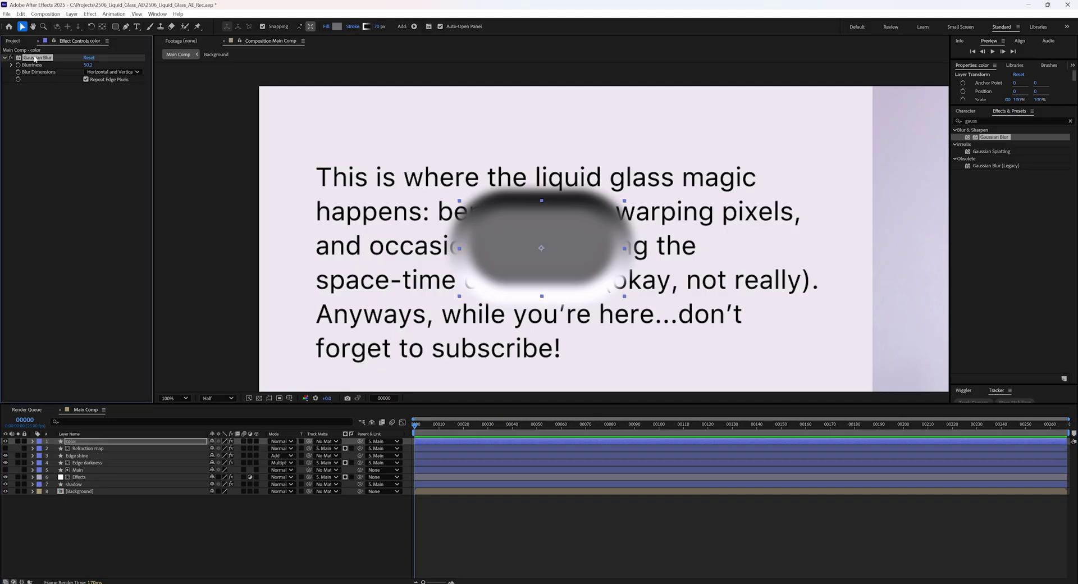
Step: Strip the Gaussian Blur and the stroke from the color layer and place the layer directly above Main
{"action": "left_click", "coordinate": [353, 27]}
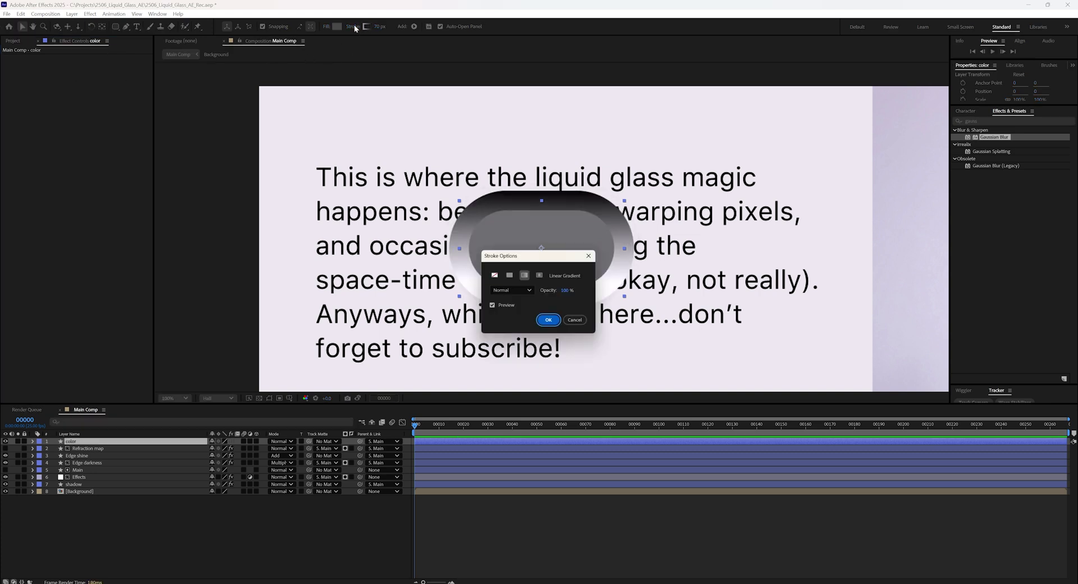
{"action": "left_click", "coordinate": [493, 275]}
{"action": "left_click", "coordinate": [547, 320]}
{"action": "left_click_drag", "start_coordinate": [92, 441], "coordinate": [98, 474]}
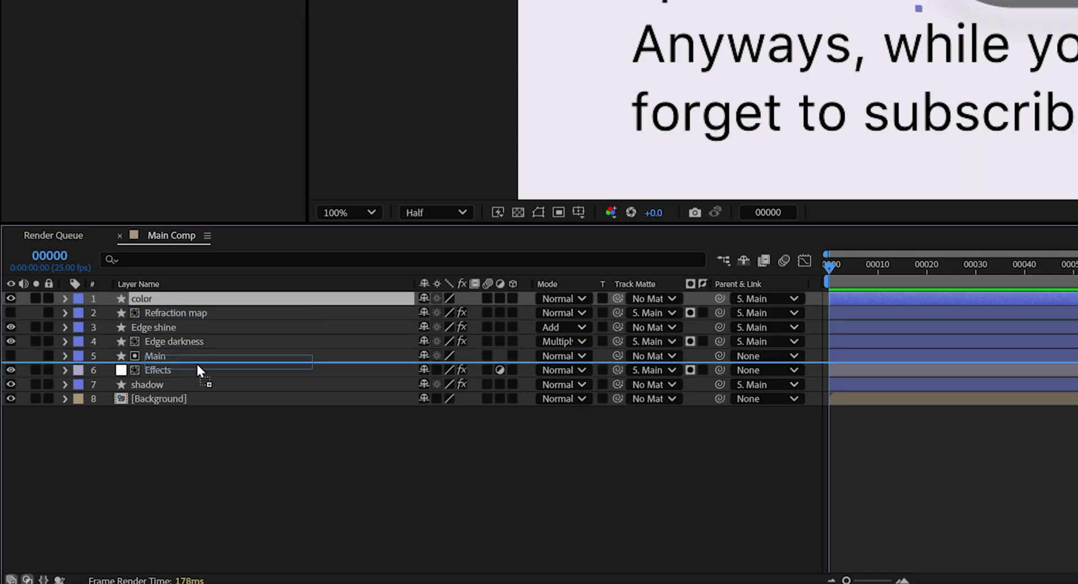
{"action": "left_click_drag", "start_coordinate": [197, 365], "coordinate": [210, 352]}
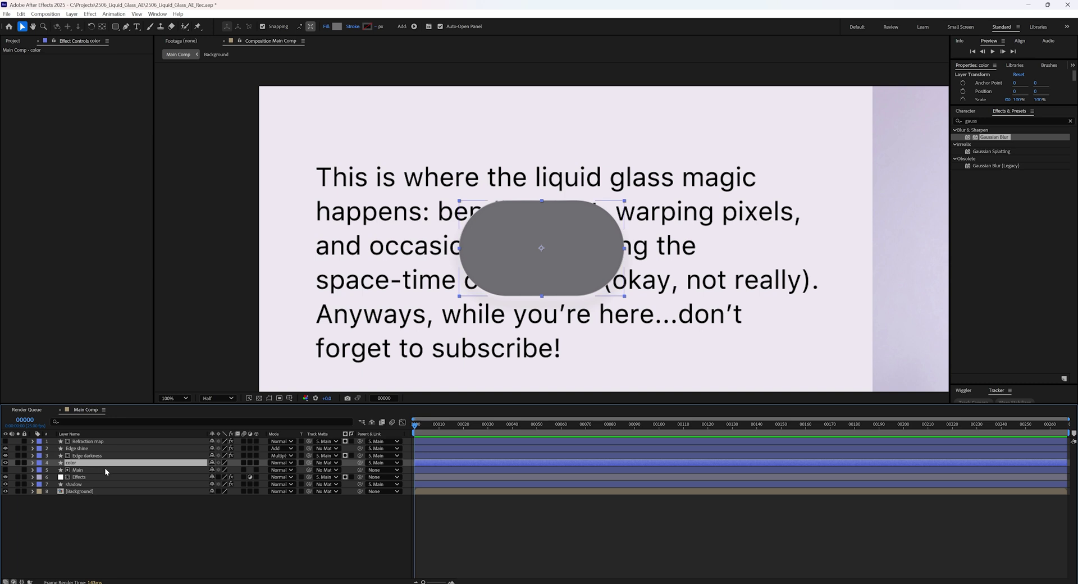
Step: Lighten the fill of the color layer's shape and move the Main shape over the yellow flower to check the tint
{"action": "left_click", "coordinate": [337, 26]}
{"action": "left_click", "coordinate": [444, 245]}
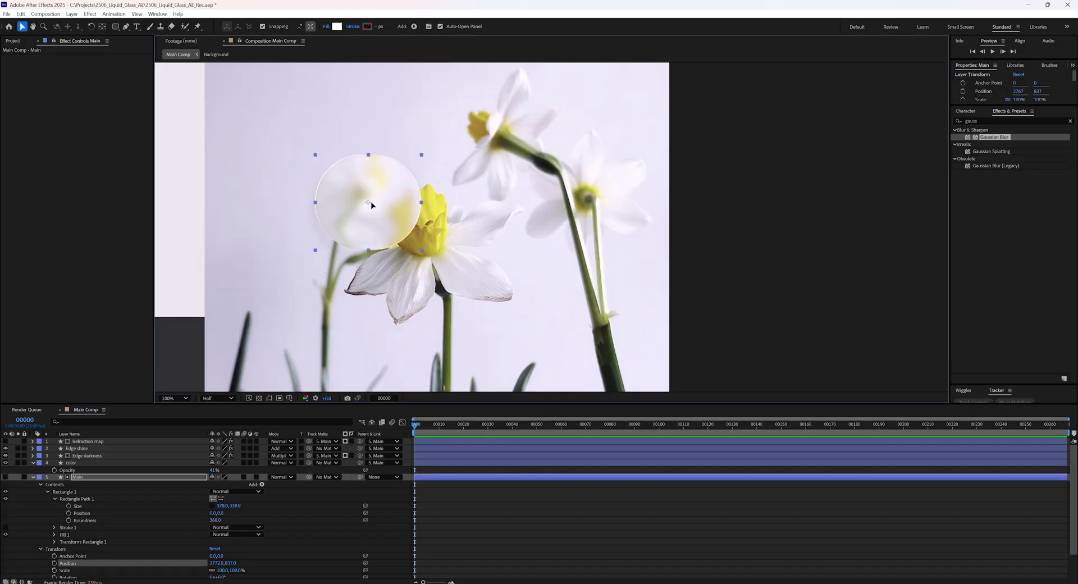
{"action": "left_click_drag", "start_coordinate": [371, 204], "coordinate": [411, 243]}
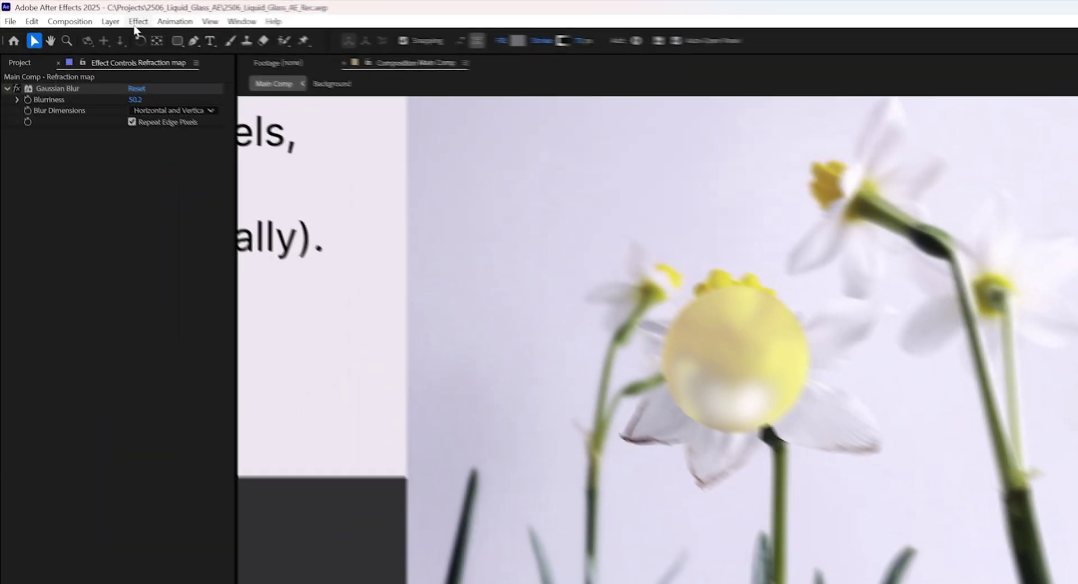
Step: Add a null object and link the Main layer's position and rectangle size to the null's position and scale
{"action": "left_click", "coordinate": [72, 13]}
{"action": "mouse_move", "coordinate": [171, 41]}
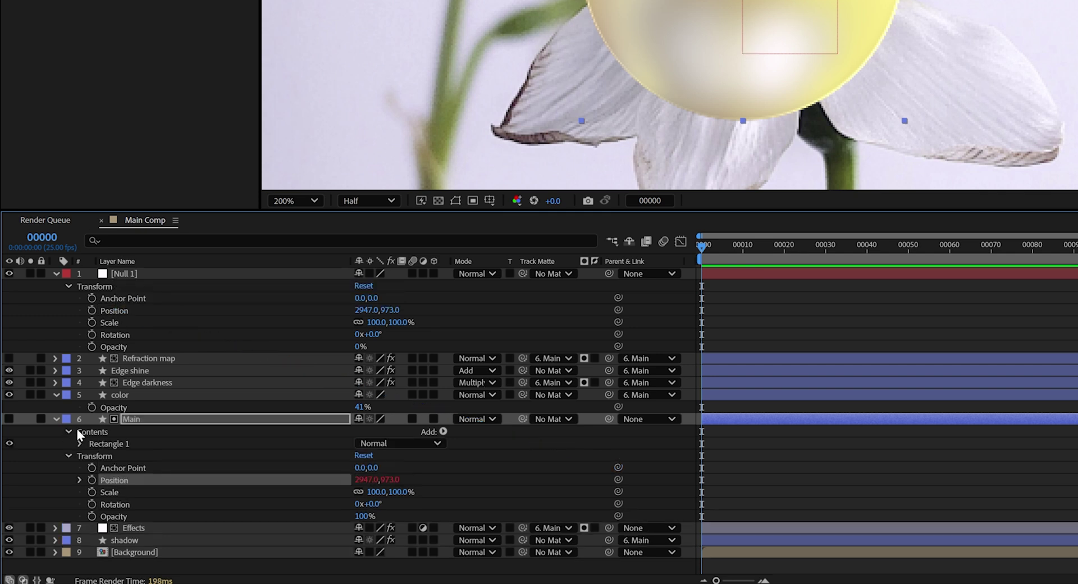
{"action": "left_click", "coordinate": [81, 442]}
{"action": "left_click", "coordinate": [92, 455]}
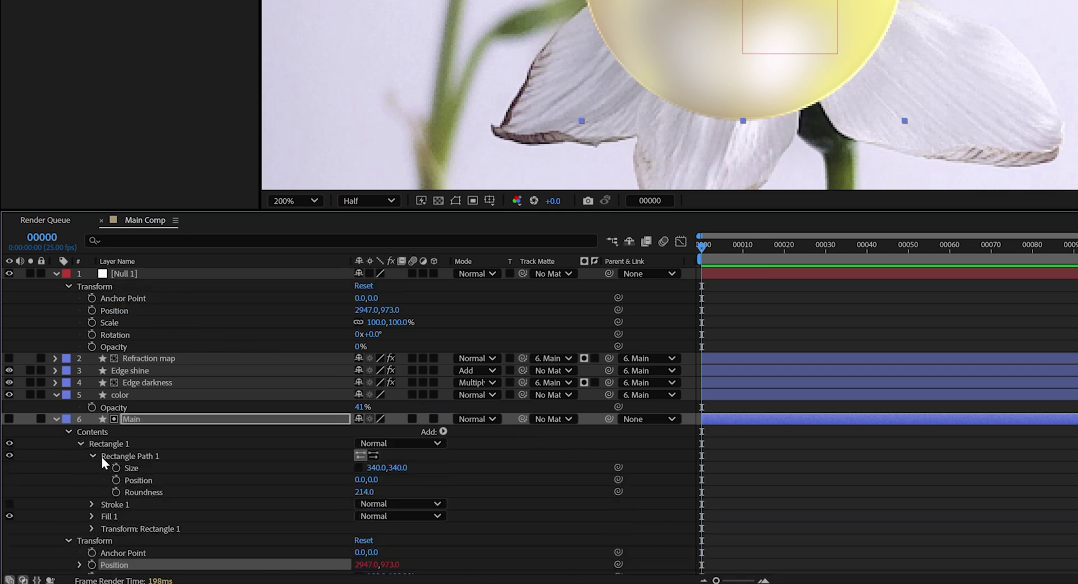
{"action": "left_click_drag", "start_coordinate": [320, 320], "coordinate": [194, 322]}
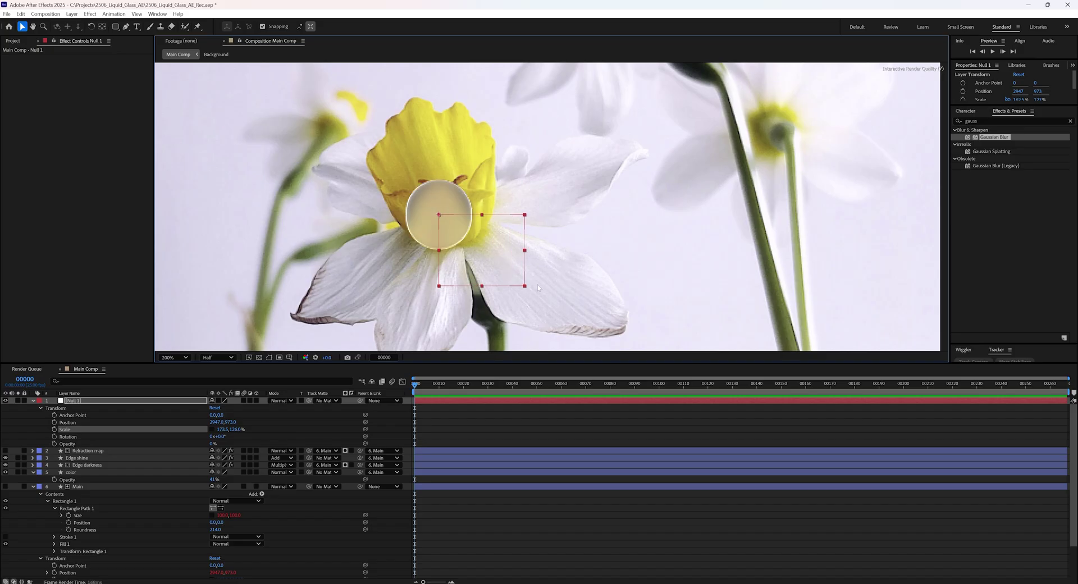
Step: Resize the null to about 741 by 350.5% and move it over the text to 1076, 252
{"action": "left_click_drag", "start_coordinate": [526, 286], "coordinate": [596, 281]}
{"action": "left_click_drag", "start_coordinate": [668, 224], "coordinate": [731, 313]}
{"action": "key", "text": "comma"}
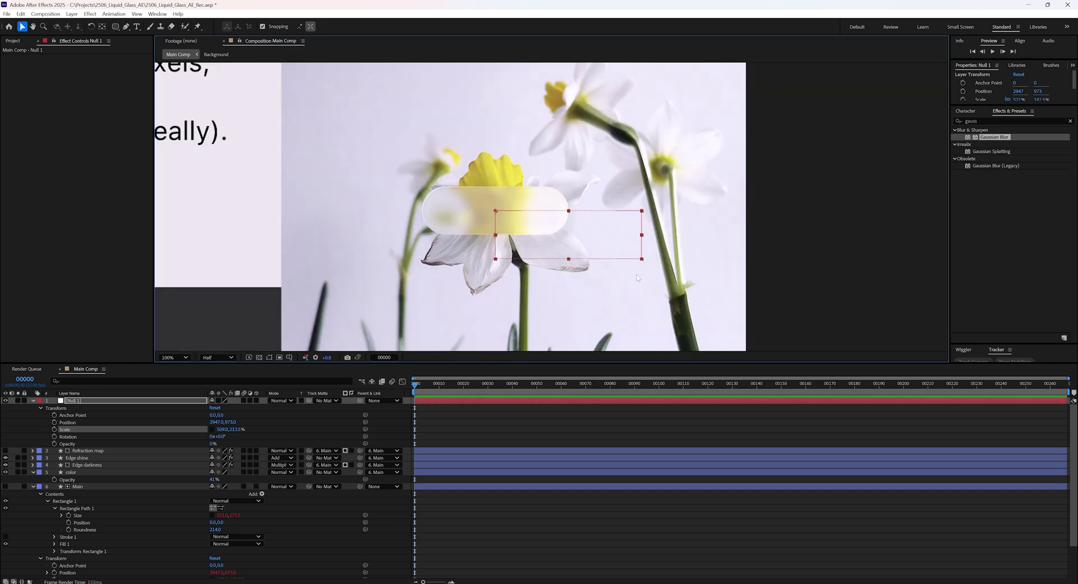
{"action": "left_click_drag", "start_coordinate": [547, 306], "coordinate": [528, 273]}
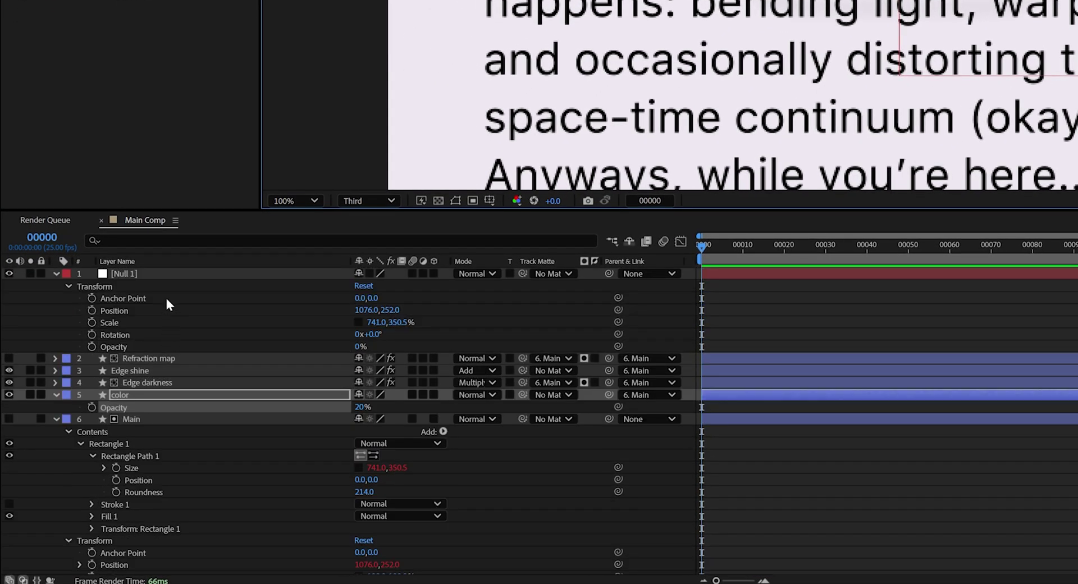
Step: Keyframe the null's position at frame 0 and move the null lower at frame 30
{"action": "left_click", "coordinate": [161, 275]}
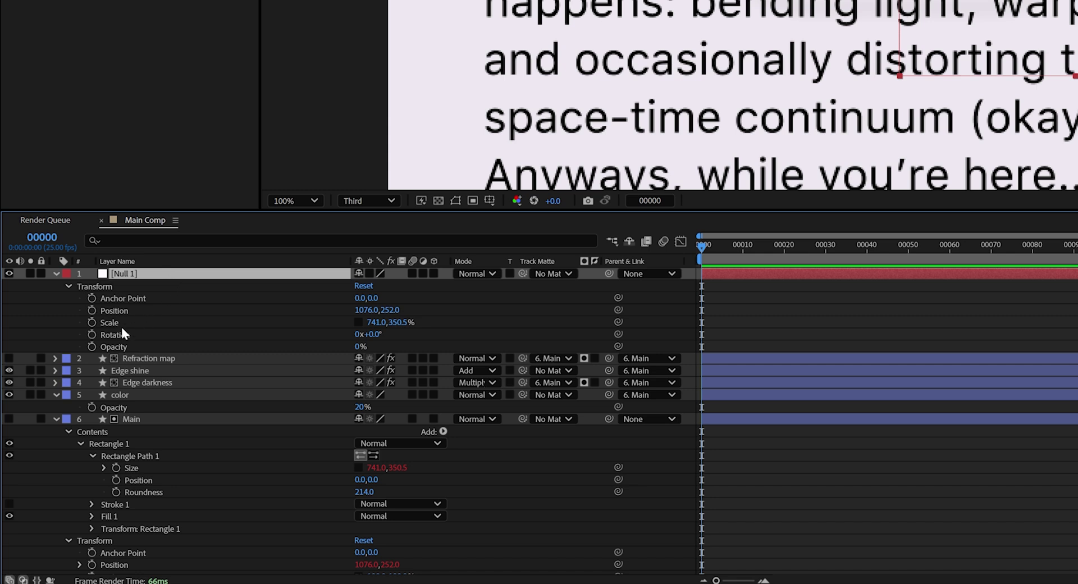
{"action": "left_click", "coordinate": [92, 309]}
{"action": "left_click_drag", "start_coordinate": [711, 246], "coordinate": [804, 244]}
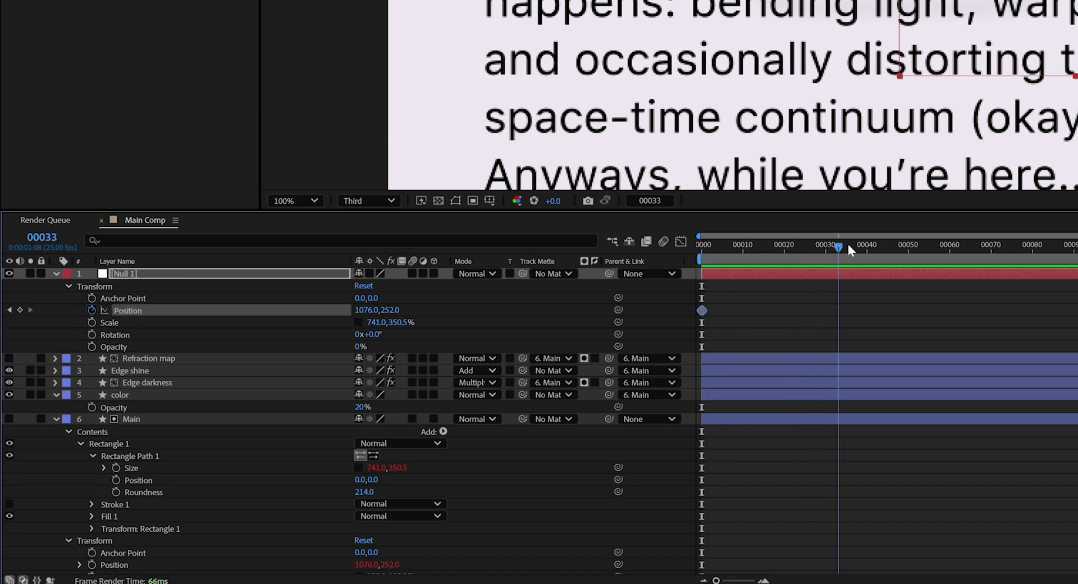
{"action": "left_click_drag", "start_coordinate": [819, 243], "coordinate": [825, 244]}
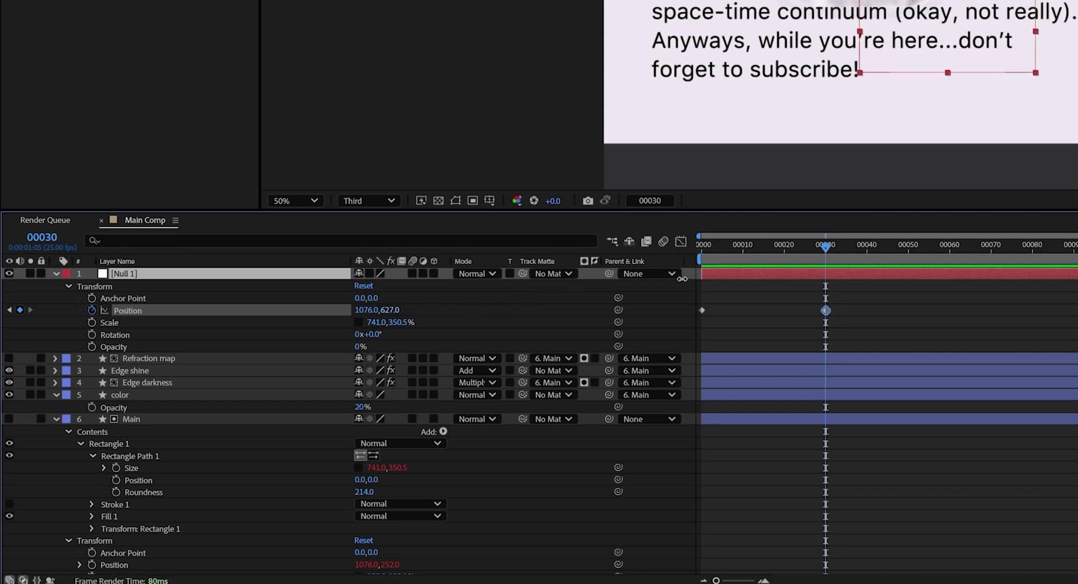
{"action": "key", "text": "Down"}
{"action": "key", "text": "Down"}
{"action": "key", "text": "Down"}
{"action": "key", "text": "Down"}
{"action": "key", "text": "Down"}
{"action": "key", "text": "Down"}
{"action": "key", "text": "Down"}
{"action": "key", "text": "Down"}
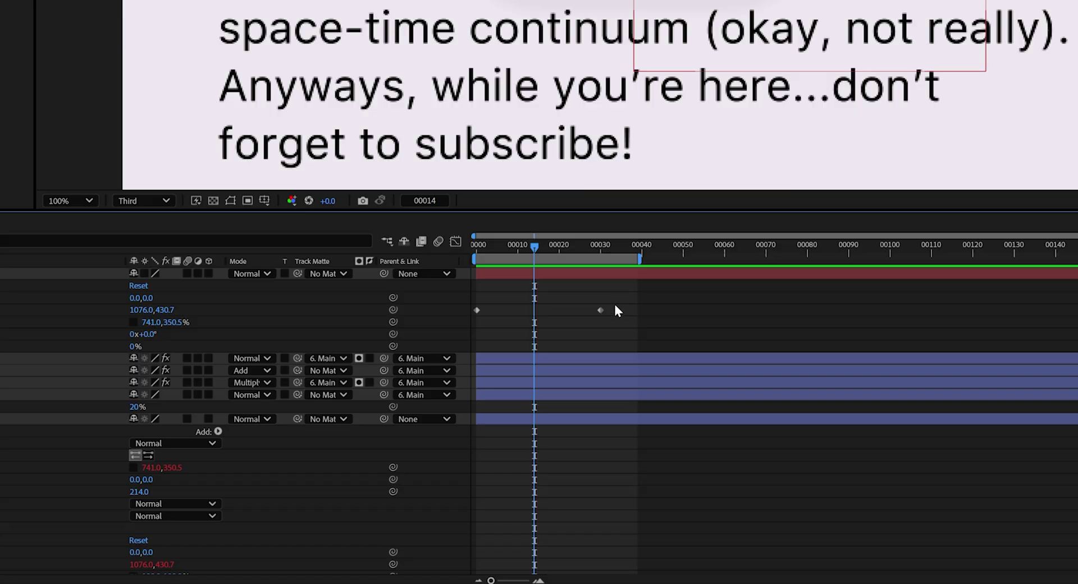
Step: Apply Easy Ease to both position keyframes of the null and show their speed curve in the Graph Editor
{"action": "left_click_drag", "start_coordinate": [616, 306], "coordinate": [476, 317]}
{"action": "key", "text": "F9"}
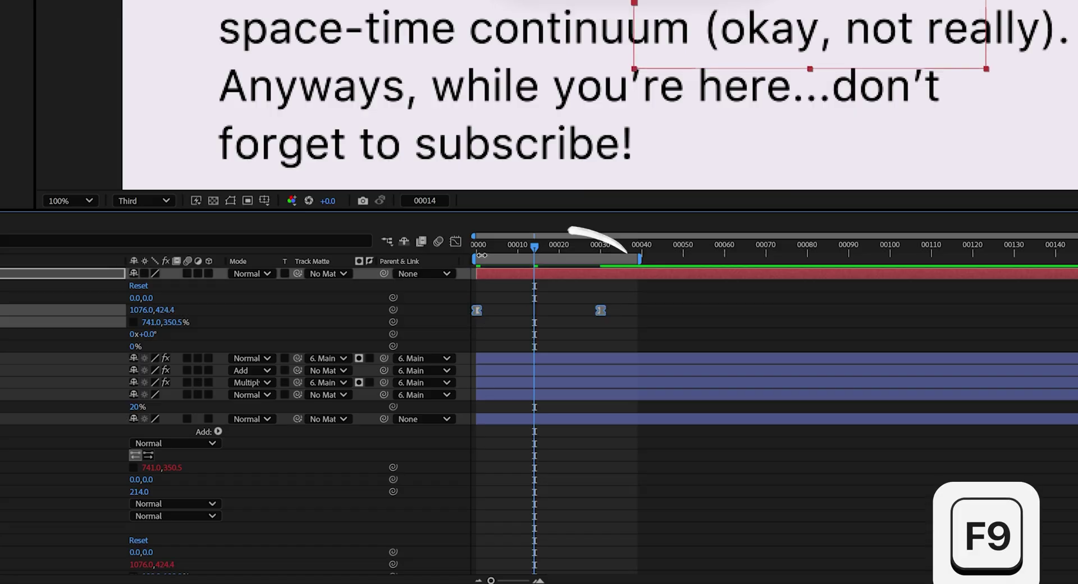
{"action": "left_click", "coordinate": [454, 241]}
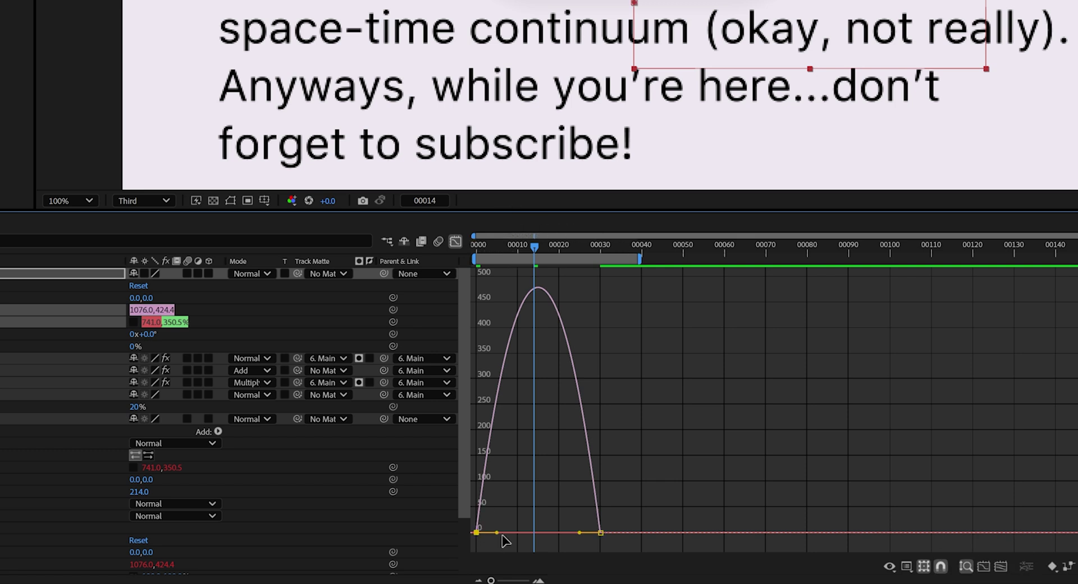
Step: Lengthen the ease influence on both of the null's position keyframes for a steeper mid-move speed peak, and preview the motion
{"action": "left_click_drag", "start_coordinate": [499, 533], "coordinate": [511, 533]}
{"action": "left_click_drag", "start_coordinate": [579, 532], "coordinate": [513, 532]}
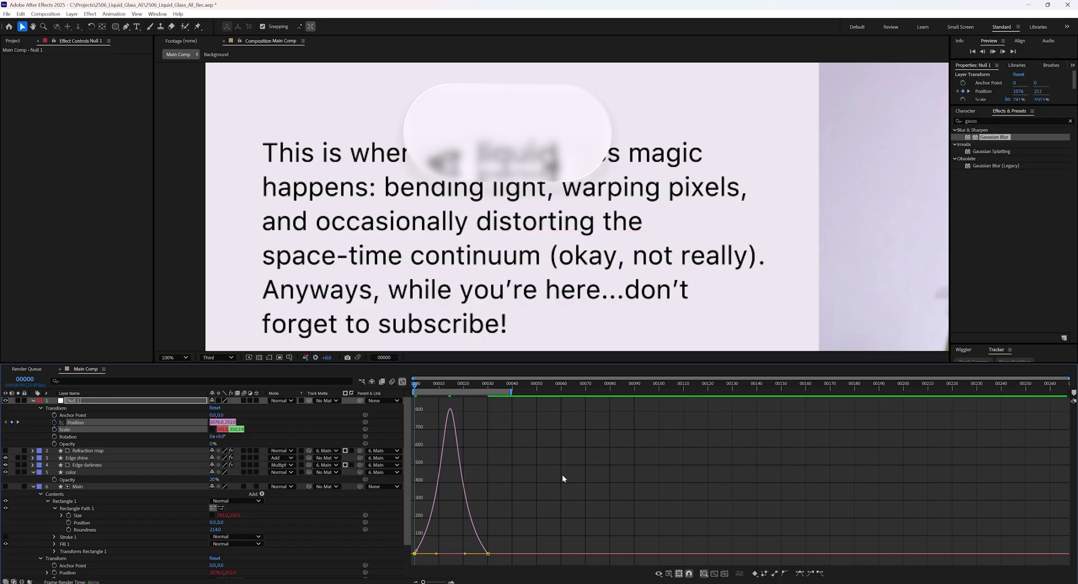
{"action": "key", "text": "space"}
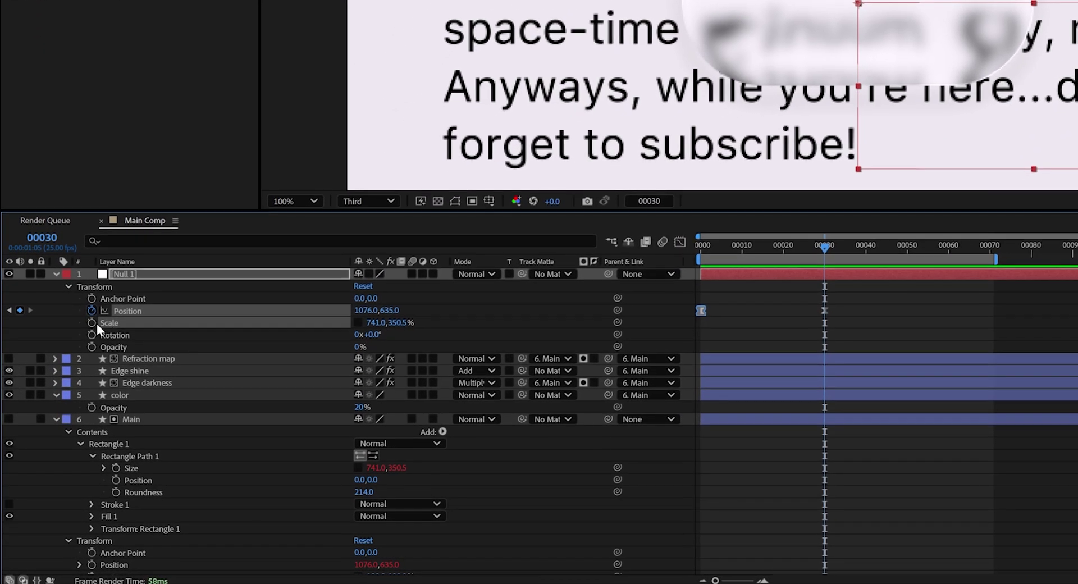
Step: Keyframe the null's scale at frame 30 and at 500% on frame 59, ease both keyframes with a steeper speed curve, and preview
{"action": "left_click", "coordinate": [92, 322]}
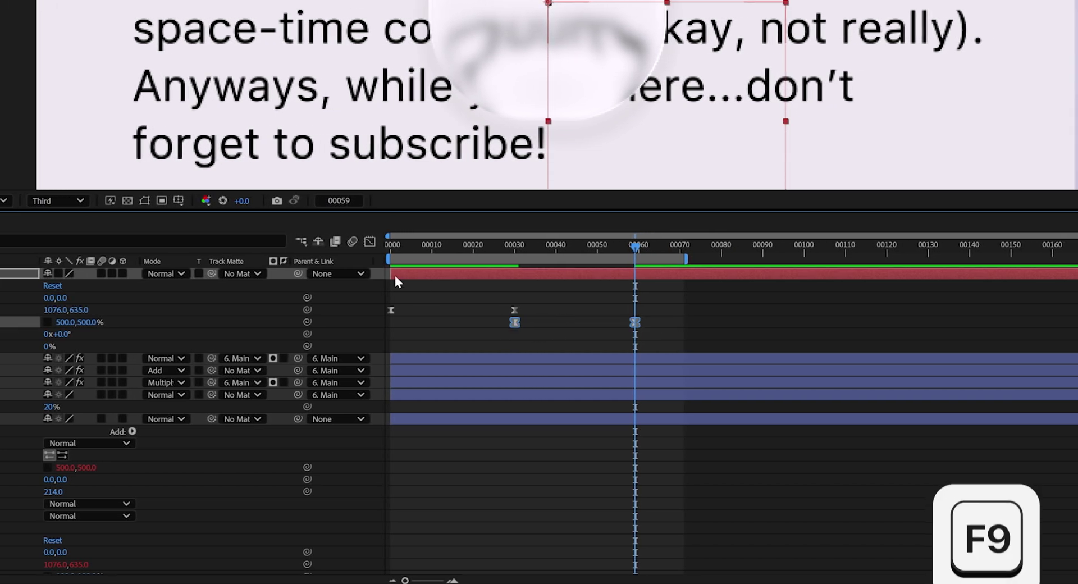
{"action": "left_click", "coordinate": [372, 241]}
{"action": "left_click_drag", "start_coordinate": [534, 382], "coordinate": [554, 381]}
{"action": "left_click_drag", "start_coordinate": [614, 367], "coordinate": [592, 367]}
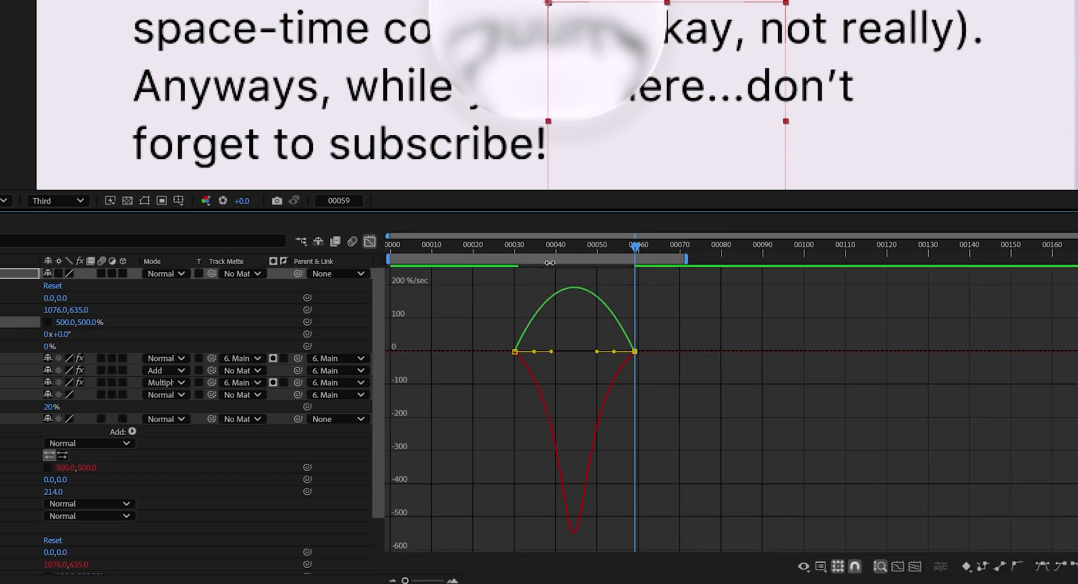
{"action": "left_click", "coordinate": [391, 244]}
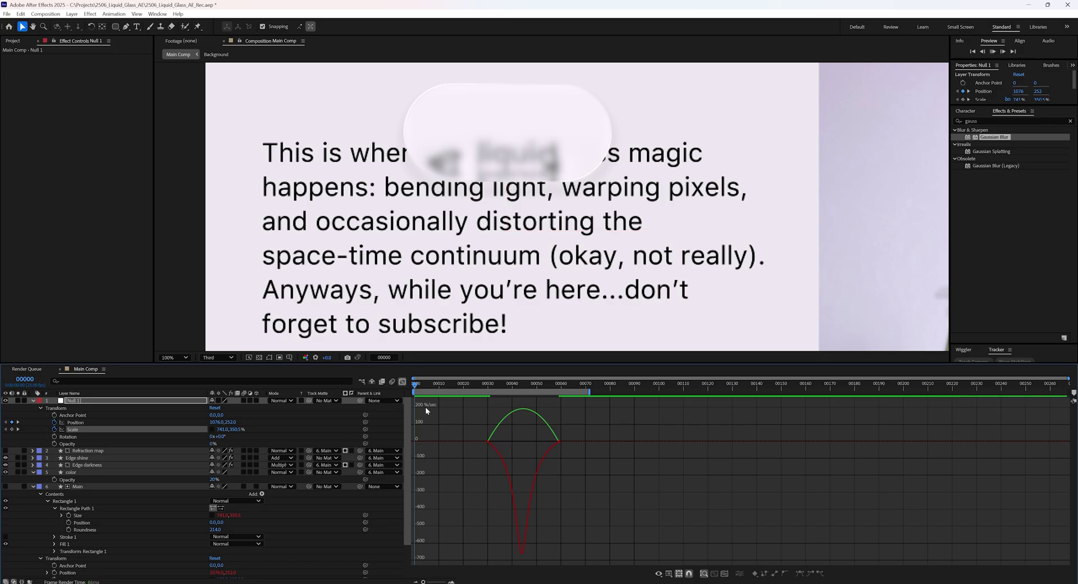
{"action": "key", "text": "space"}
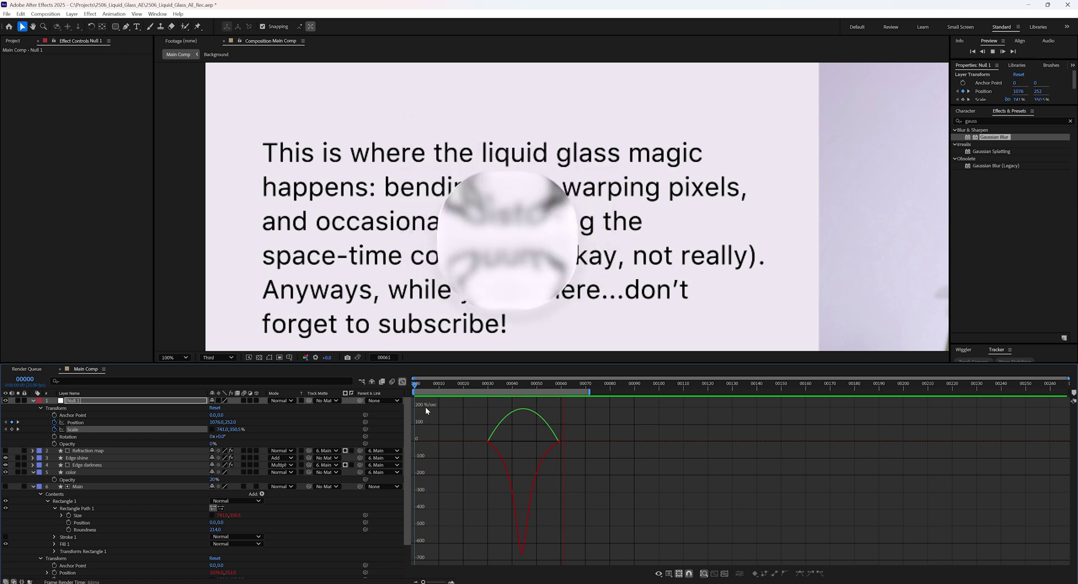
Step: Add a third eased scale keyframe to the null around frame 69, set the rectangle's roundness to 374, and preview the animation
{"action": "key", "text": "space"}
{"action": "key", "text": "shift+F3"}
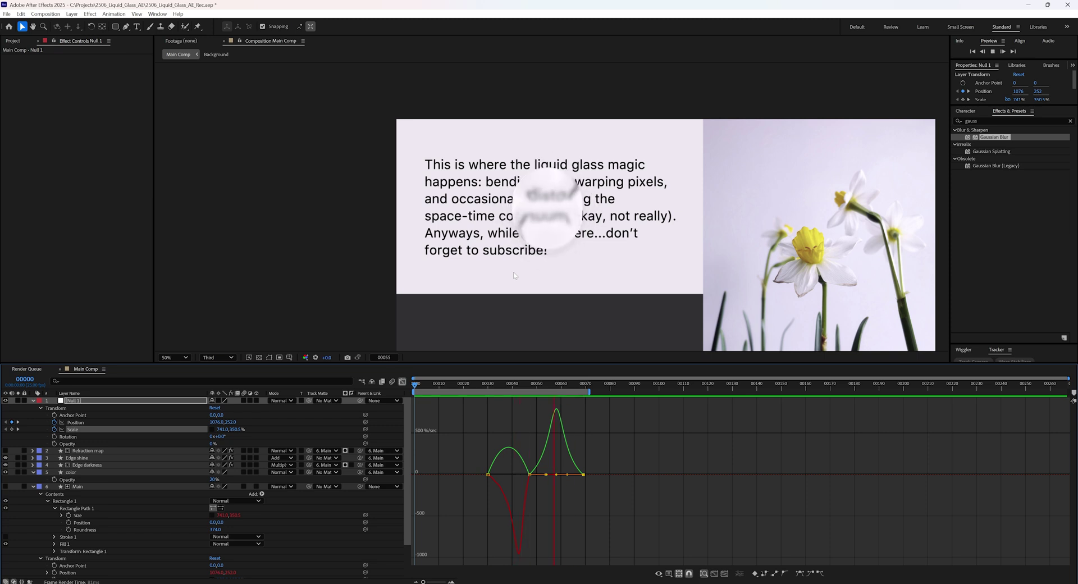
{"action": "scroll", "coordinate": [643, 189], "scroll_direction": "up", "scroll_amount": 1}
{"action": "key", "text": "space"}
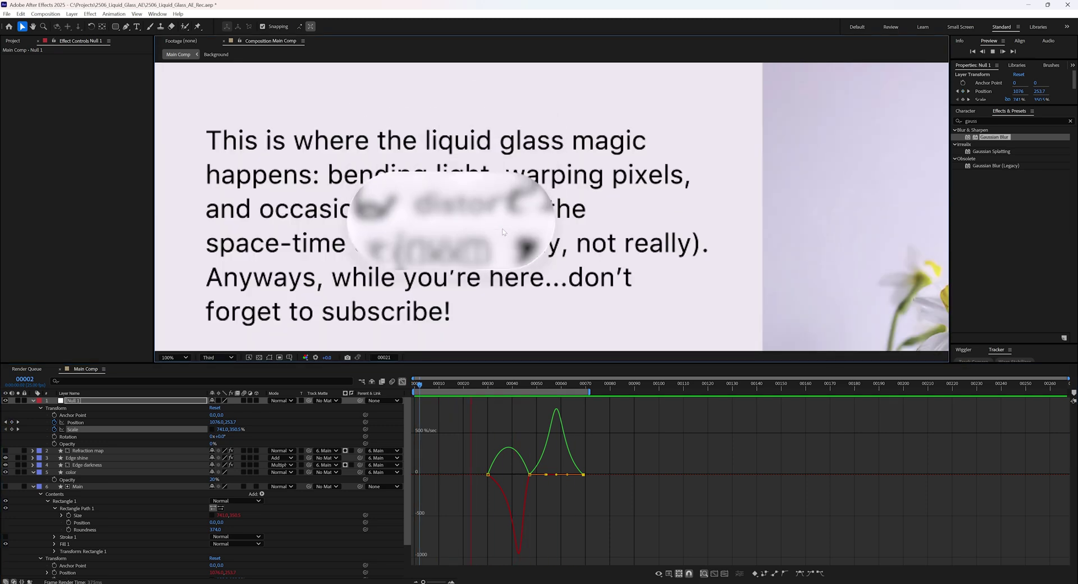